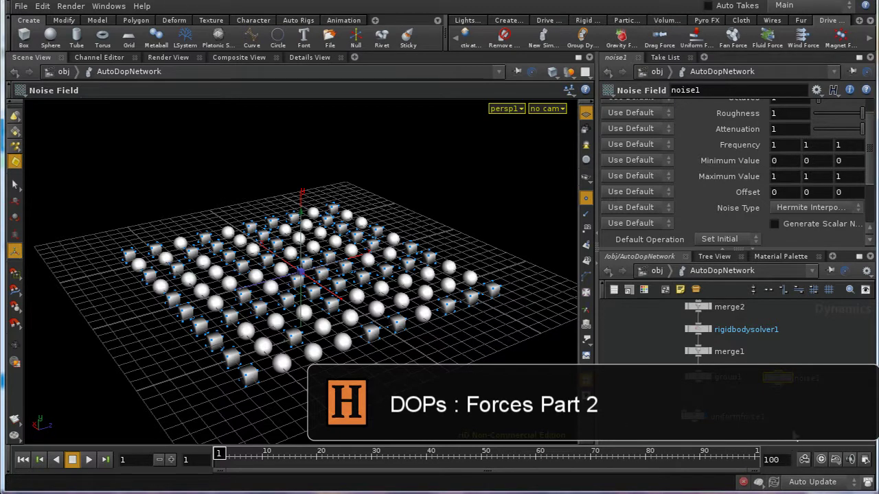
Step: Add a Mask Field node, mask1, and wire it into uniformforce1's input
middle_drag(791, 431, 734, 405)
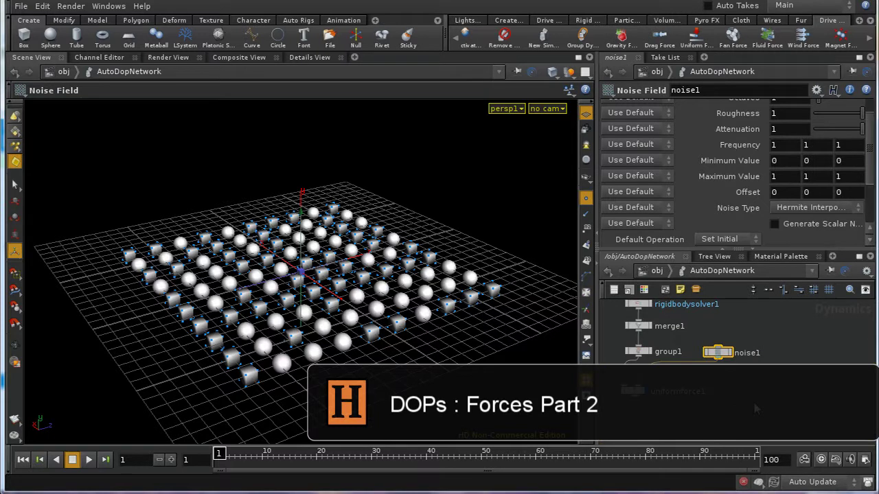
key(Tab)
text(m)
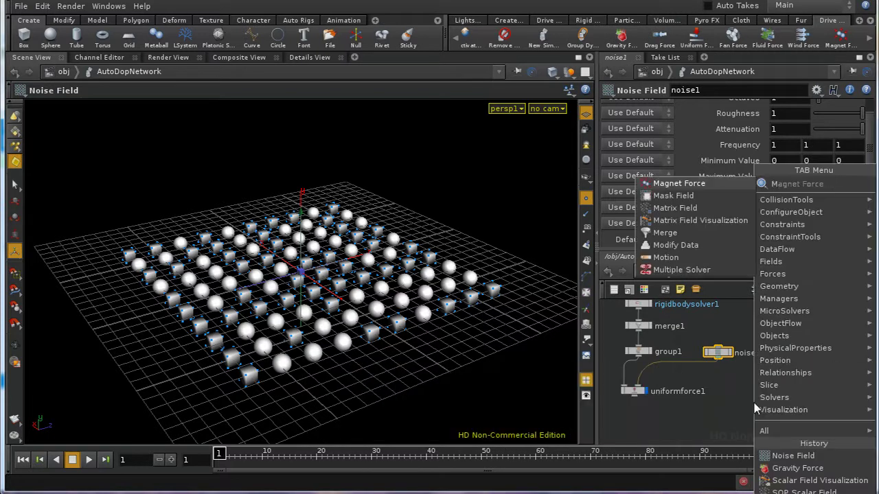
click(704, 197)
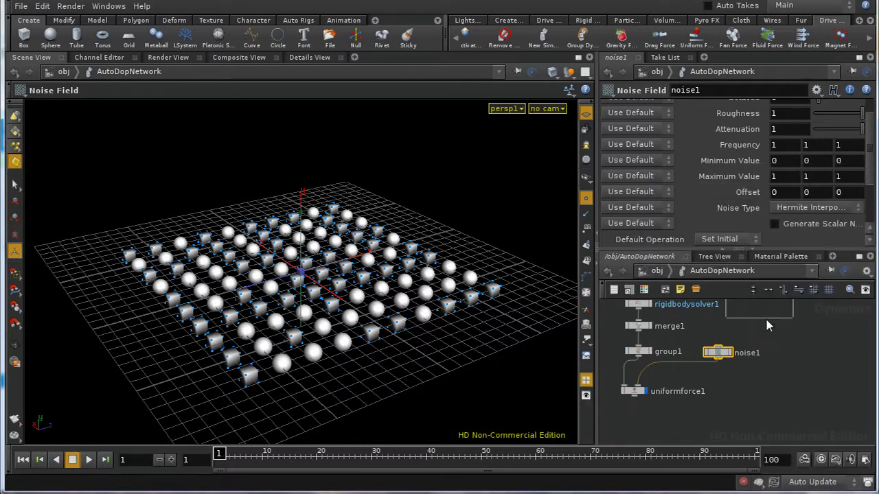
click(773, 386)
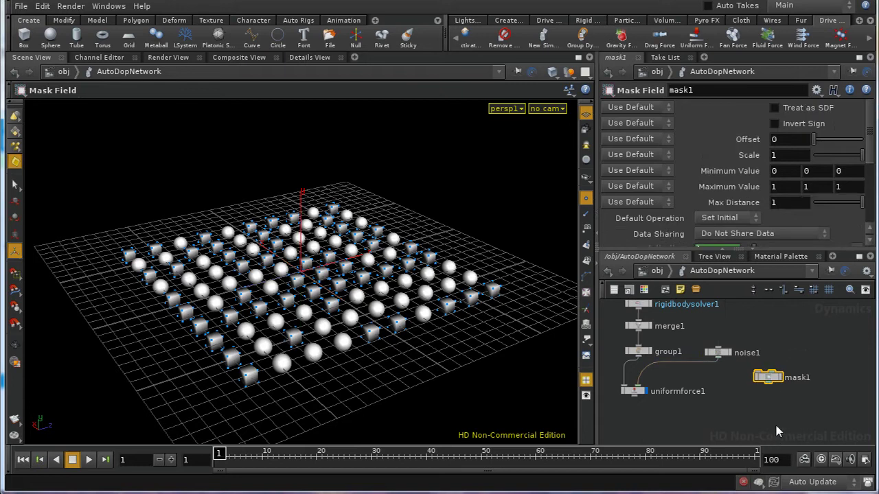
click(638, 386)
click(638, 389)
Step: Move mask1 to the left and delete the noise1 Noise Field node
middle_drag(726, 406, 723, 411)
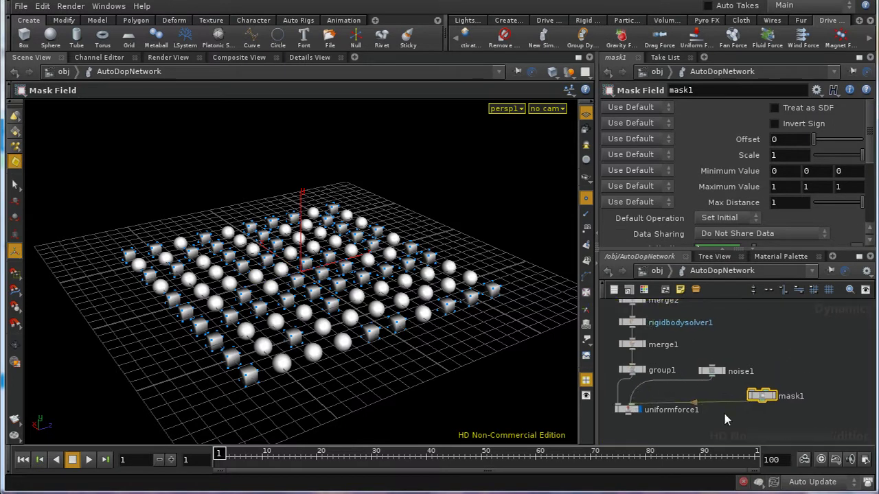
drag(760, 397, 747, 396)
click(711, 372)
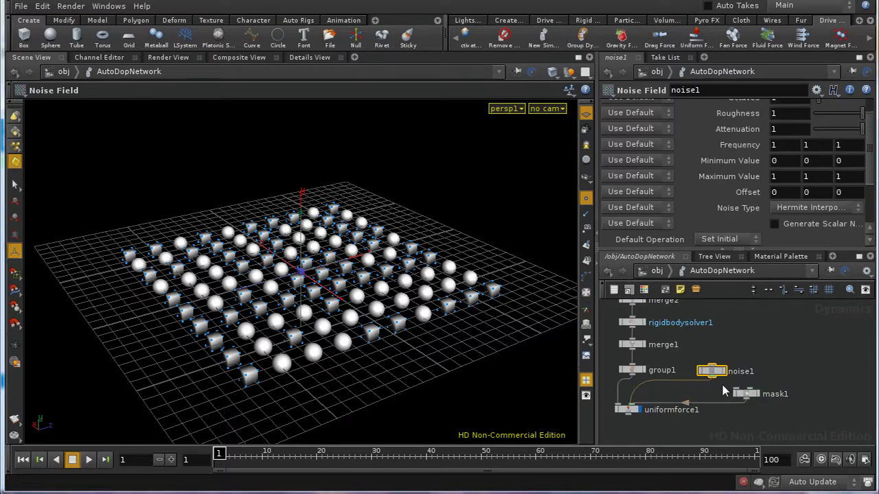
key(Delete)
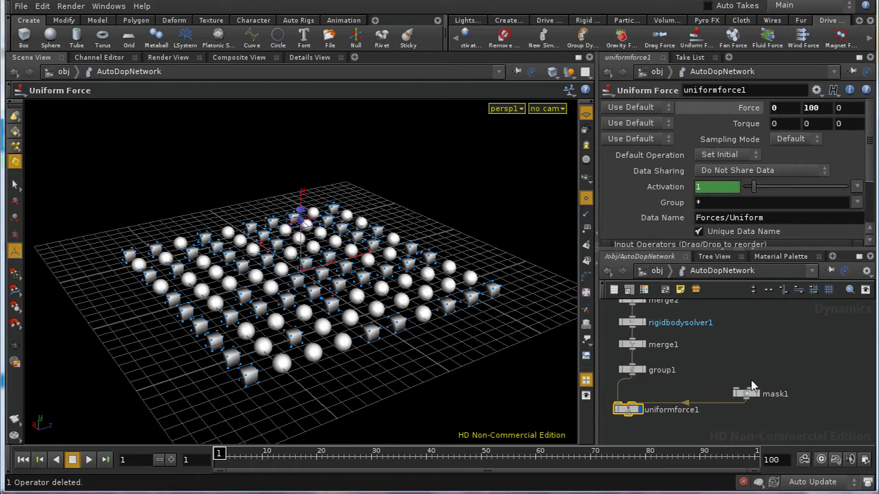
drag(752, 392, 709, 370)
middle_drag(737, 414, 718, 426)
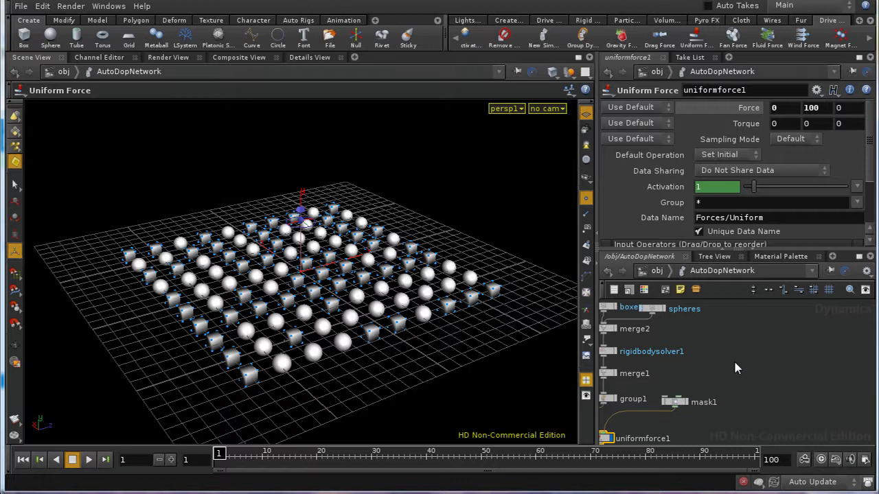
middle_drag(721, 355, 781, 365)
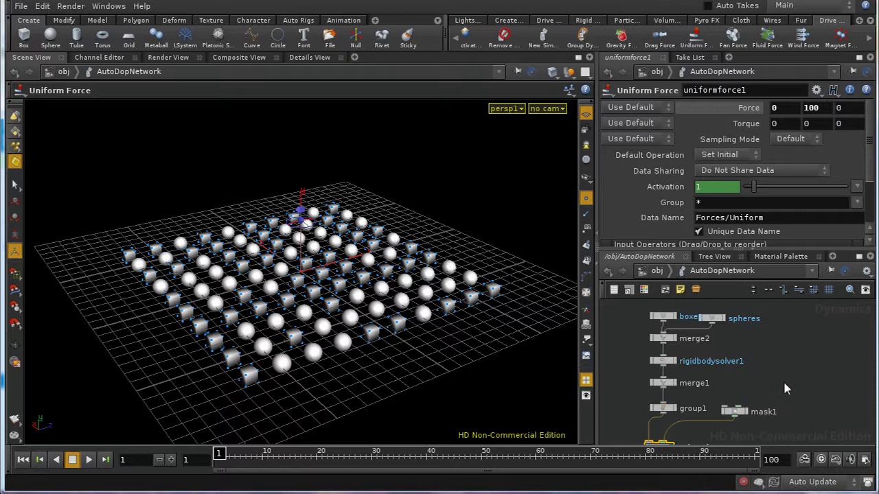
Step: Create a sphere object at the grid centre named mask_volume, with sphere radius 3.2
click(657, 272)
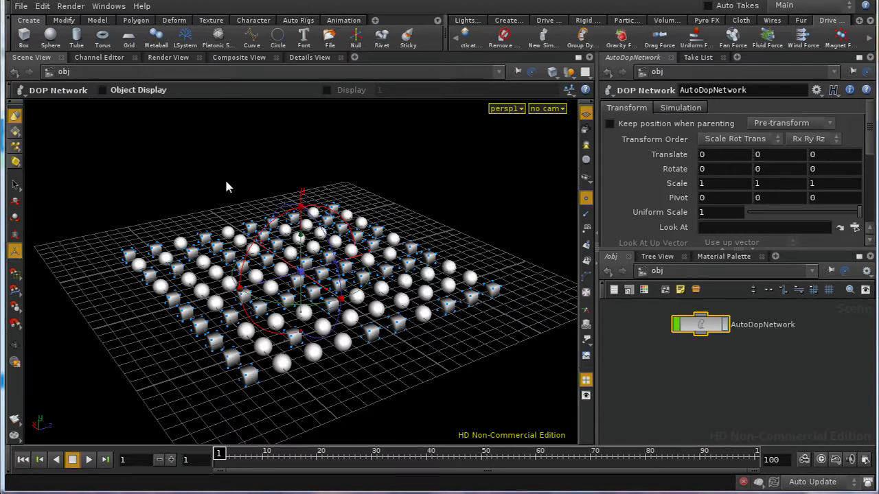
click(51, 38)
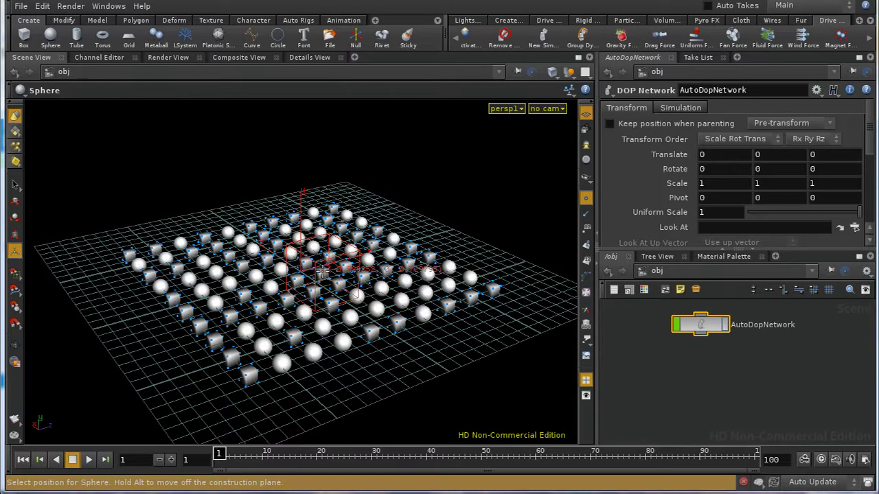
click(301, 275)
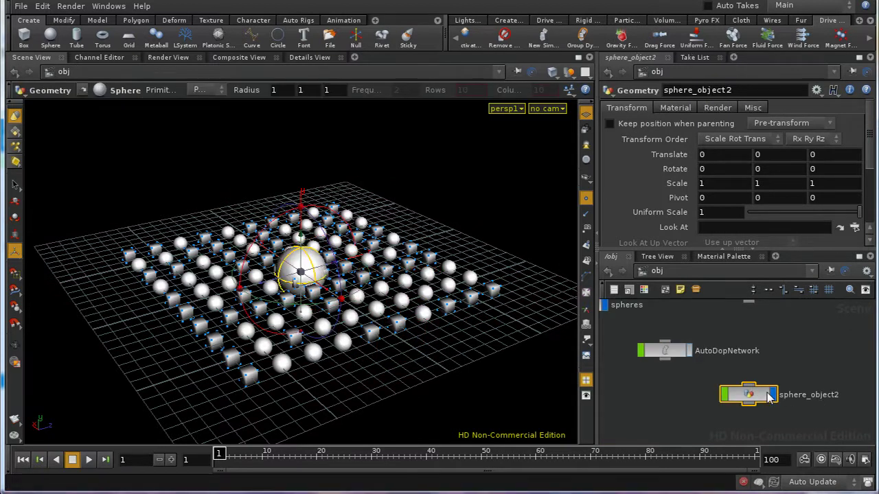
double_click(684, 91)
text(mask_volume)
key(Return)
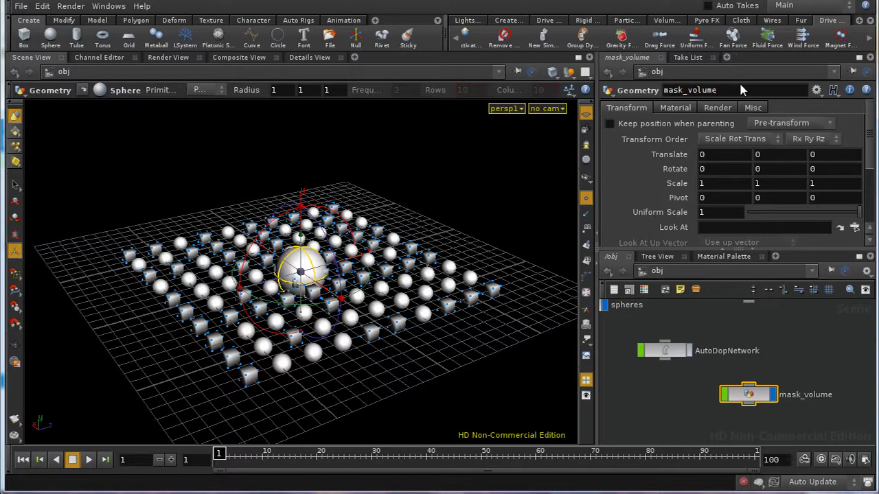
double_click(749, 396)
middle_drag(680, 138, 814, 142)
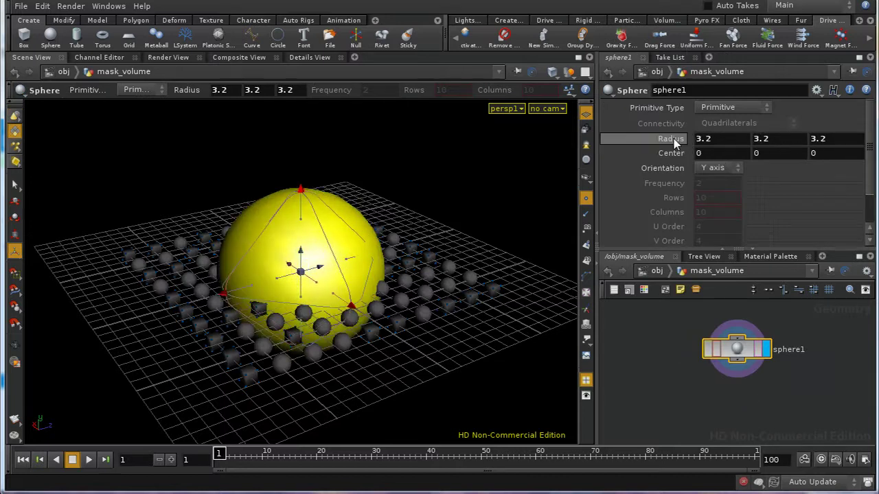
Step: Add an IsoOffset node below sphere1 outputting a Fog Volume with Uniform Sampling 30
key(Tab)
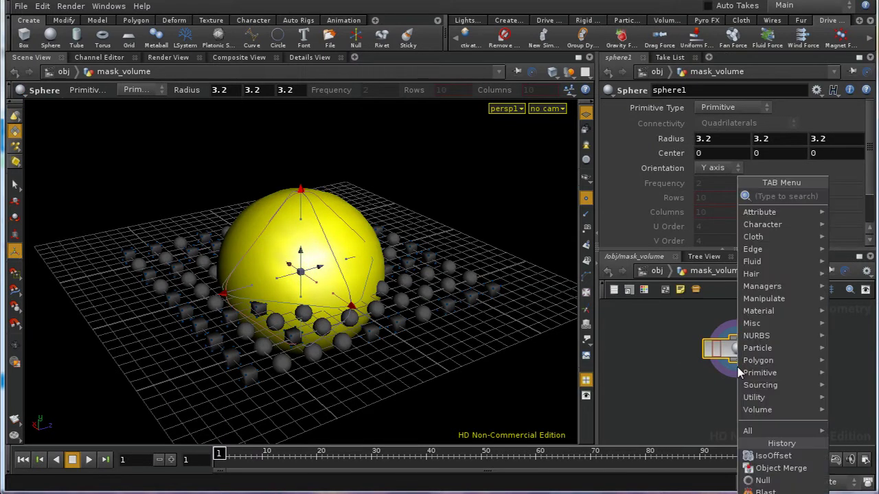
text(iso)
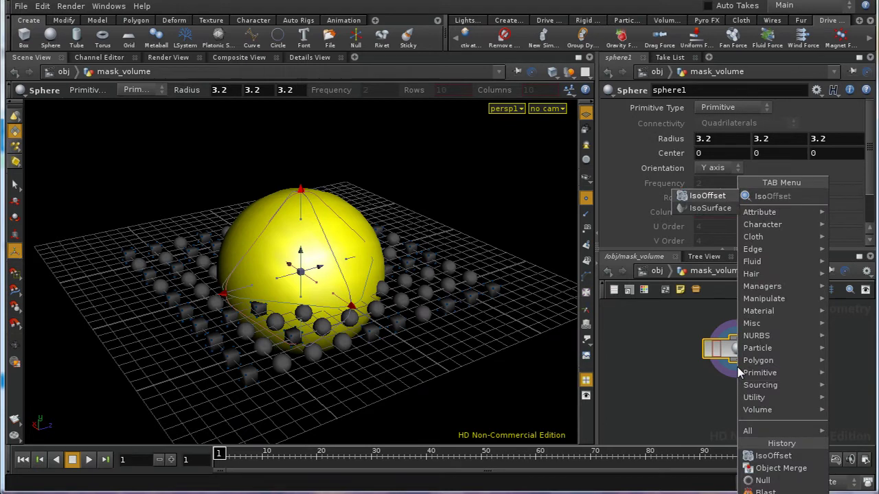
click(700, 197)
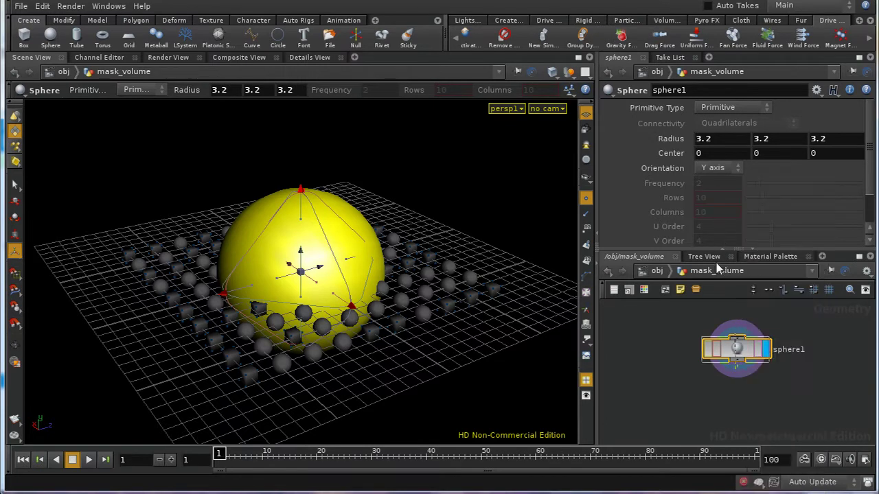
click(738, 397)
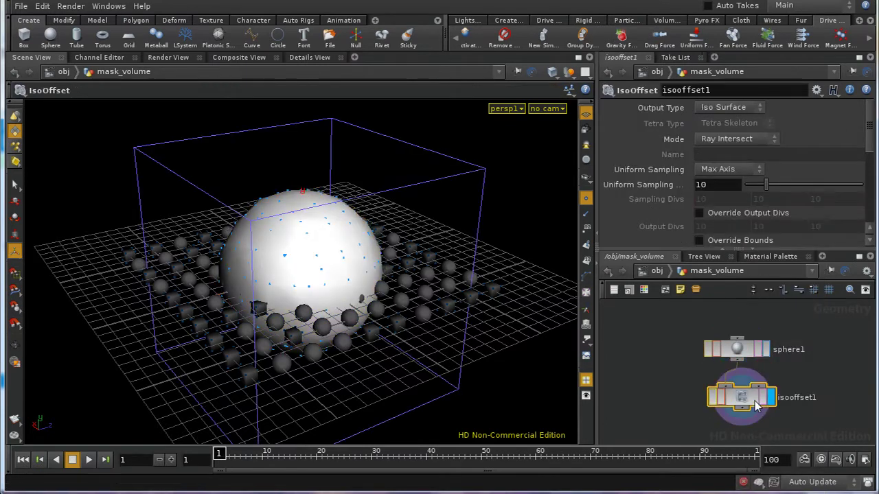
click(718, 108)
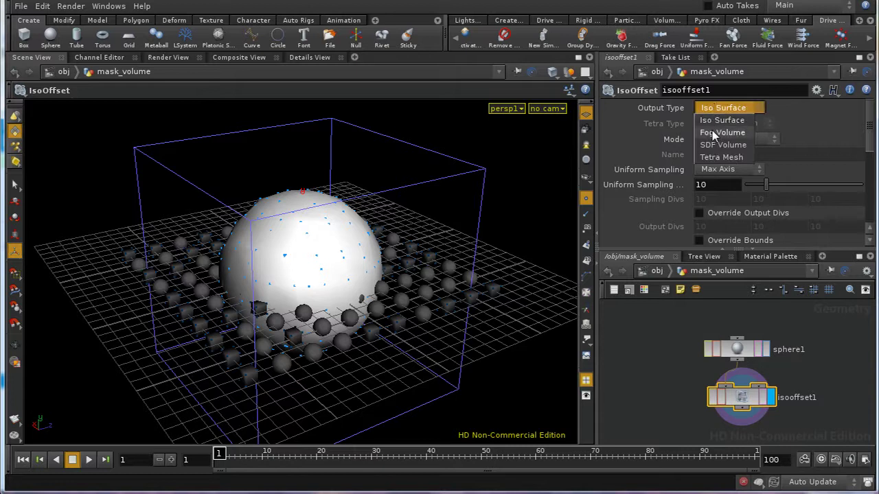
click(717, 133)
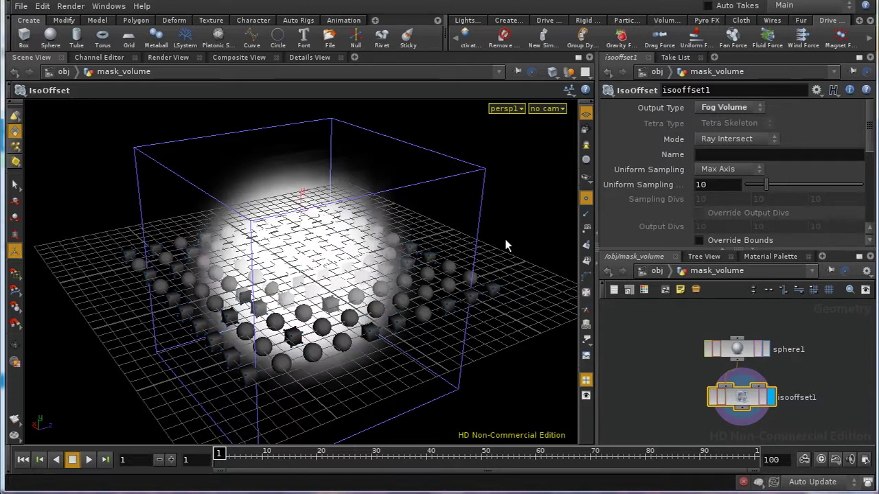
click(716, 186)
text(30)
key(Return)
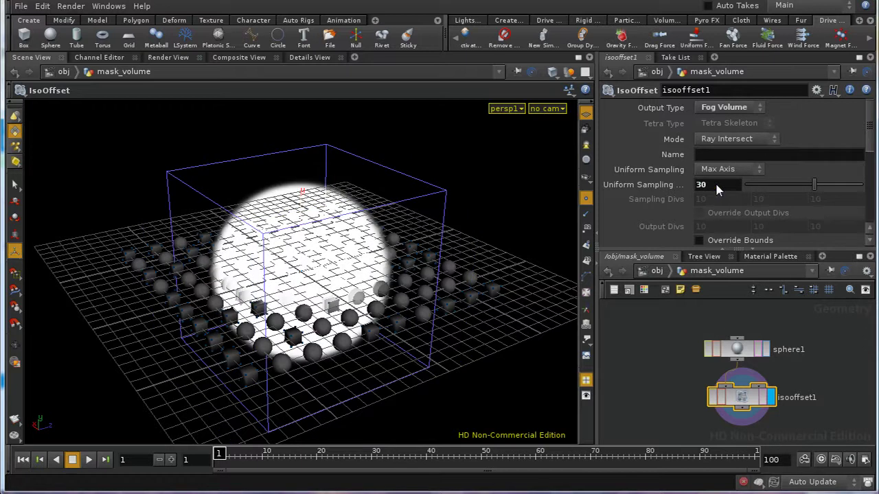
Step: Add a displayed Null below isooffset1 and rename it VOLUME_OUT
drag(750, 409, 745, 411)
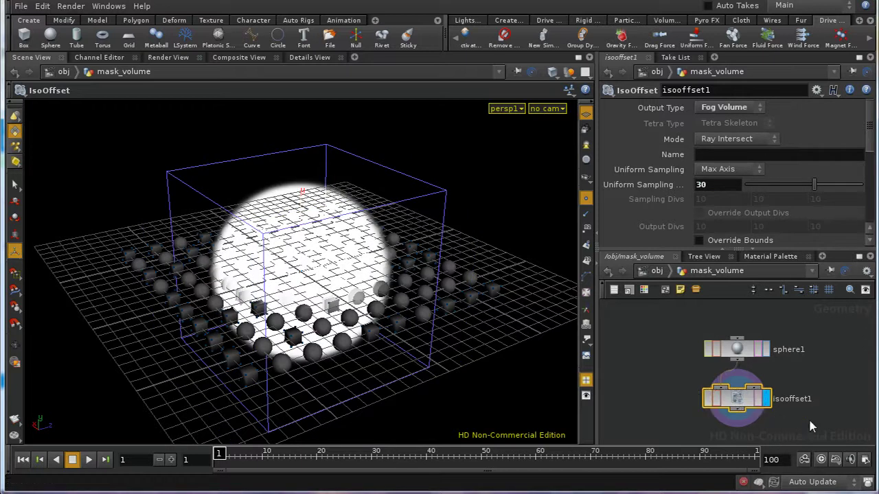
middle_drag(808, 398, 741, 374)
key(Tab)
text(Null)
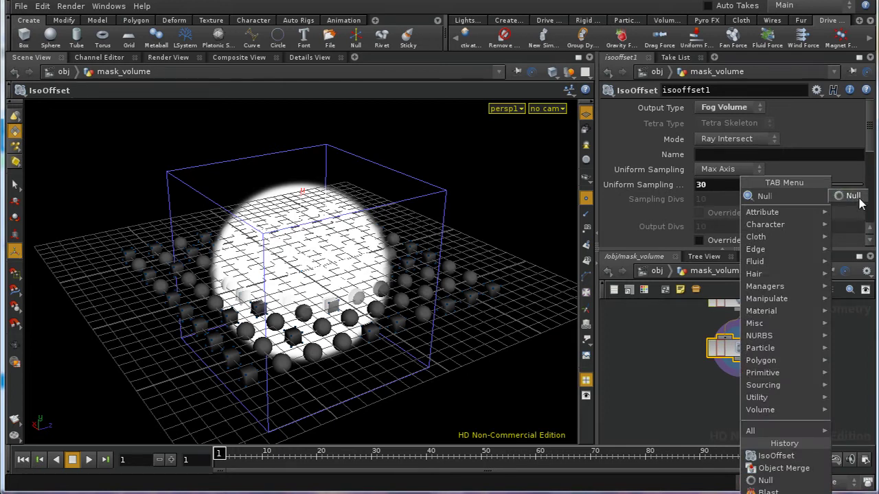
click(852, 196)
click(742, 410)
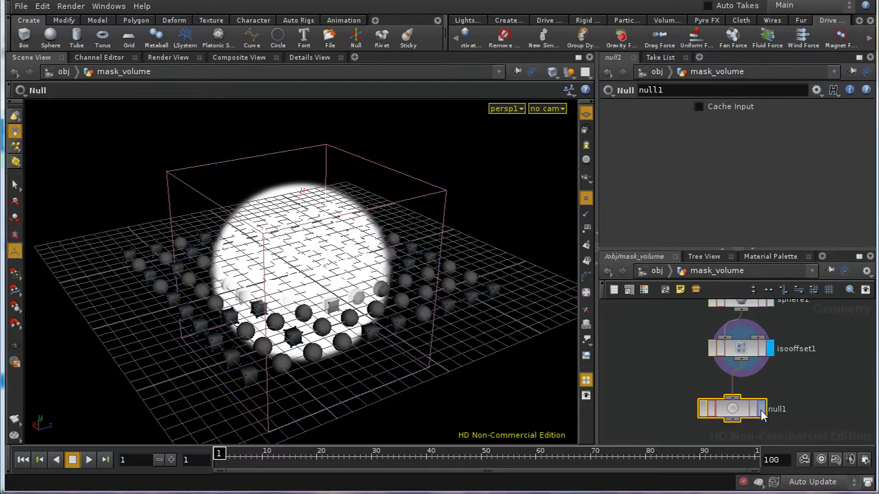
click(762, 410)
double_click(652, 90)
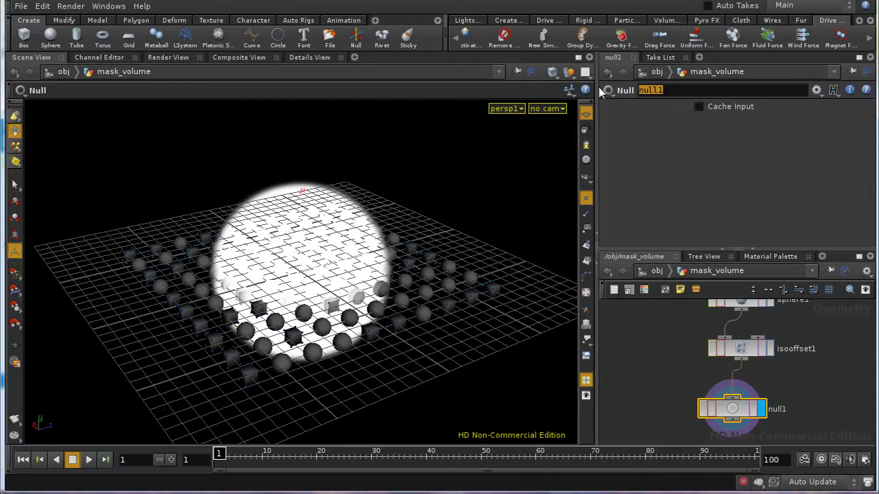
text(VOLUME_OUT)
key(Return)
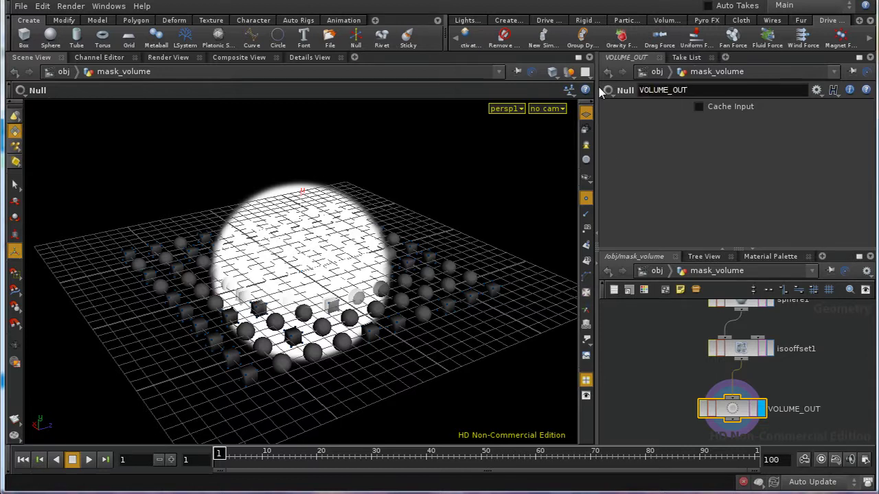
Step: Inside AutoDopNetwork, add a SOP Scalar Field node beside mask1
click(649, 272)
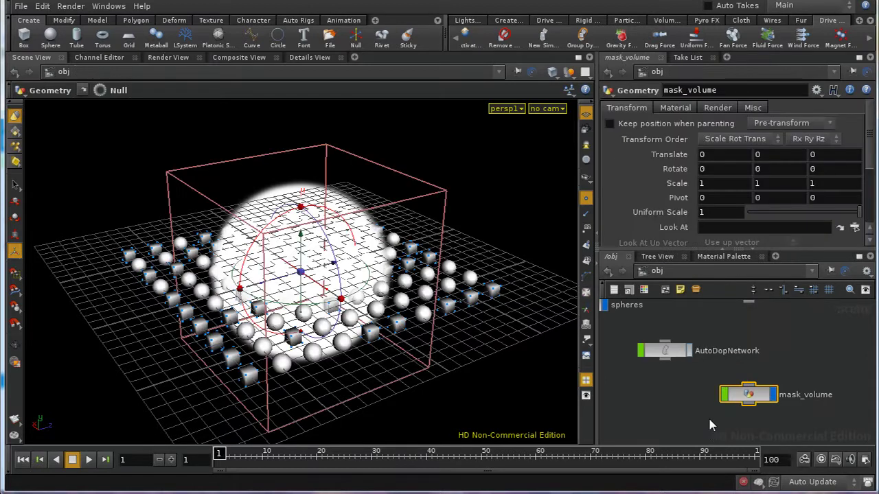
middle_drag(683, 398, 731, 398)
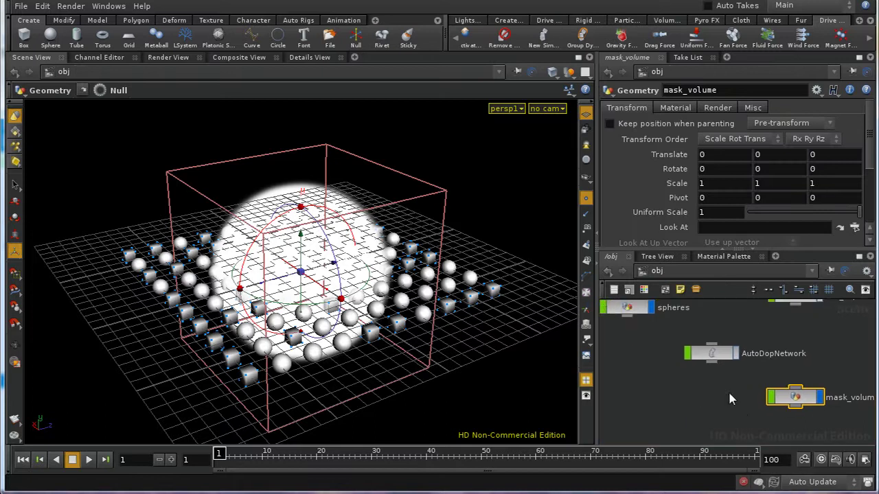
double_click(714, 353)
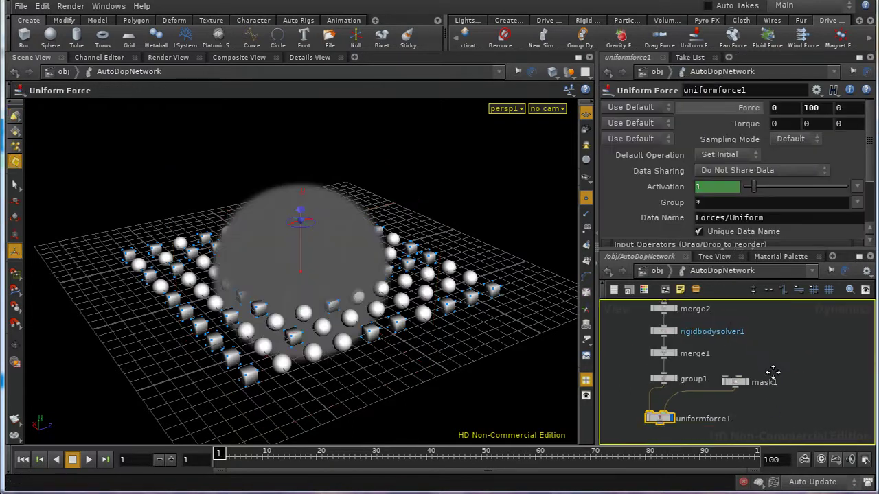
drag(736, 386, 724, 404)
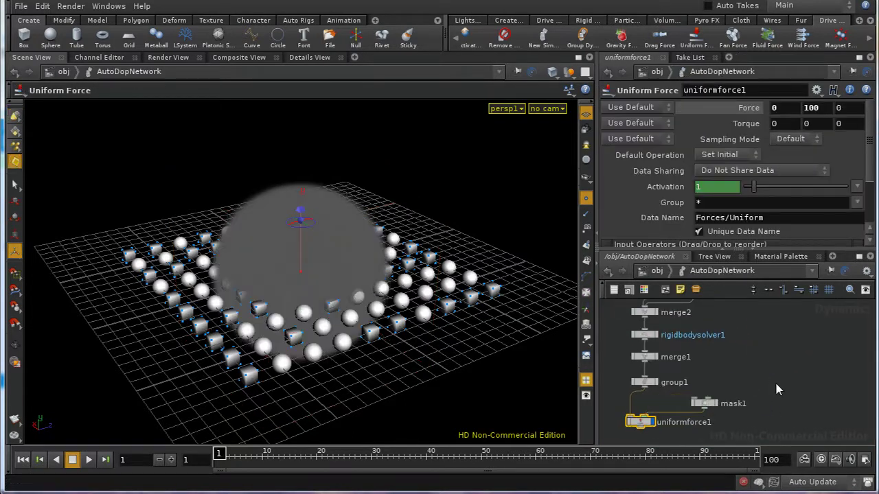
key(Tab)
text(sop)
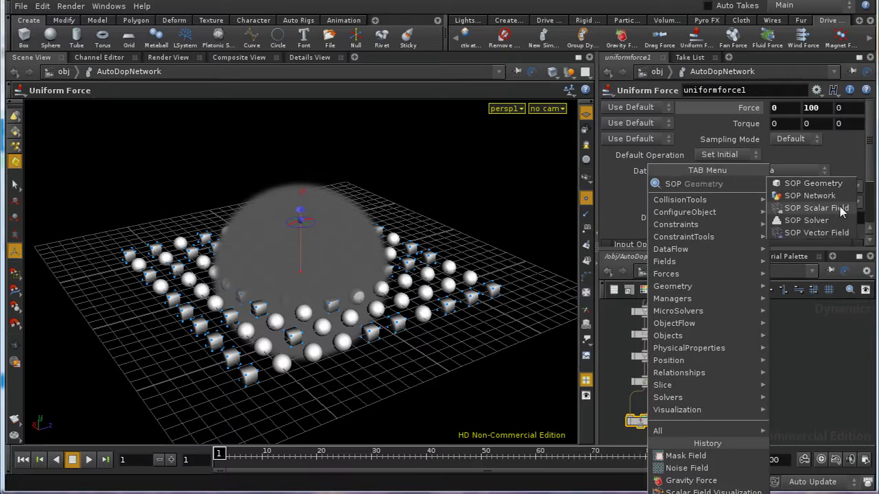
click(837, 233)
click(758, 365)
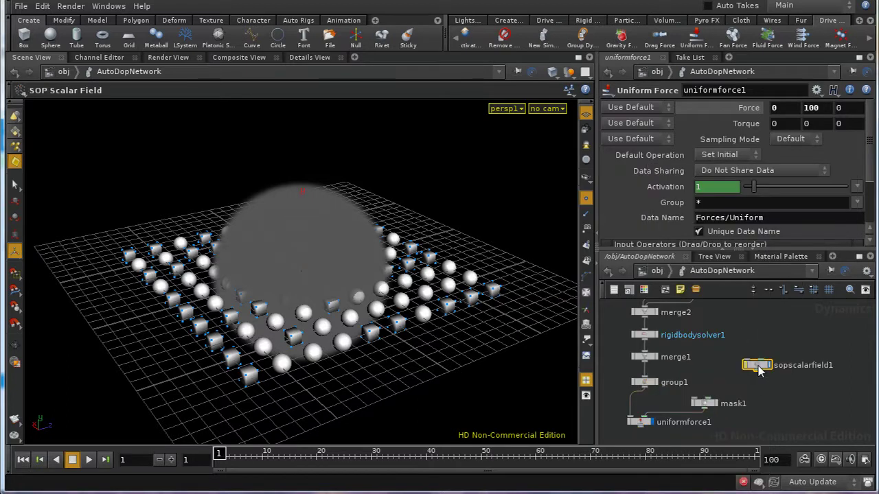
Step: Connect sopscalarfield1's output into mask1
scroll(768, 384, up, 3)
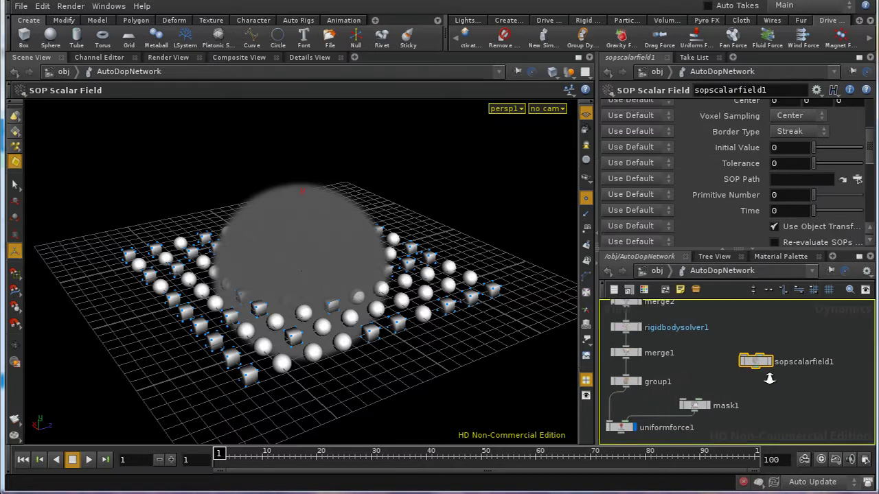
scroll(762, 371, up, 1)
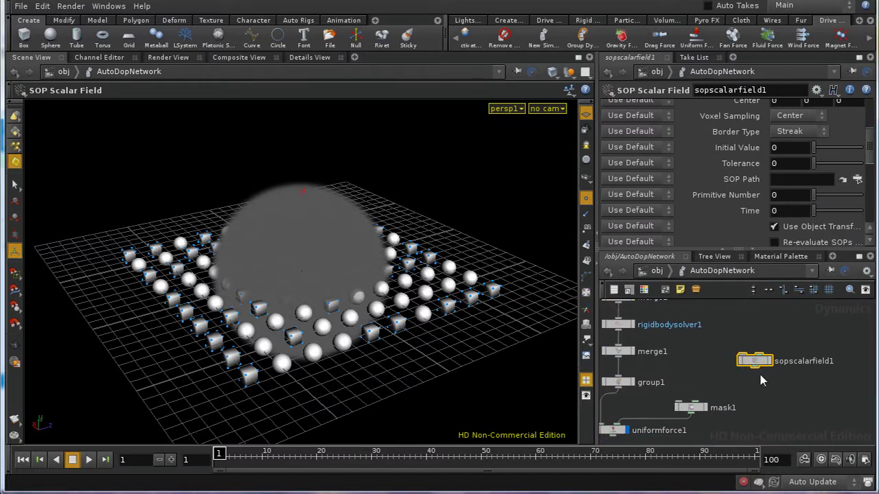
drag(754, 370, 696, 404)
drag(874, 159, 874, 108)
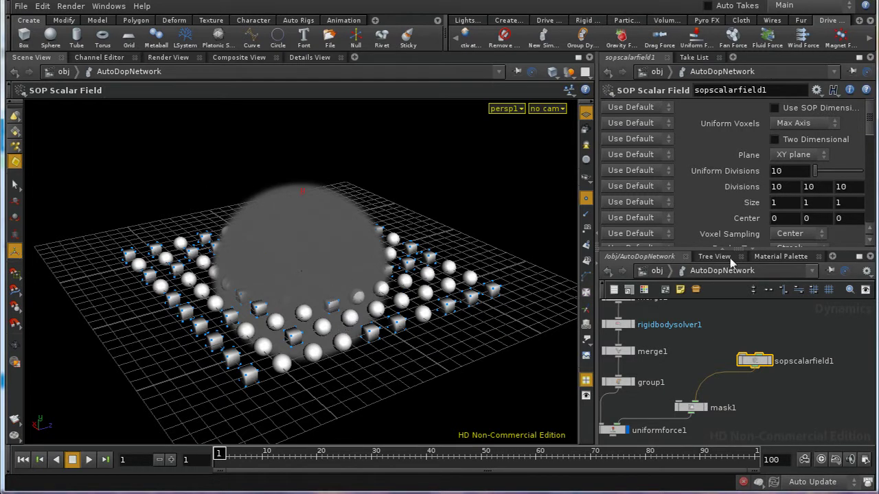
Step: Turn on Use SOP Dimensions for sopscalarfield1
click(774, 108)
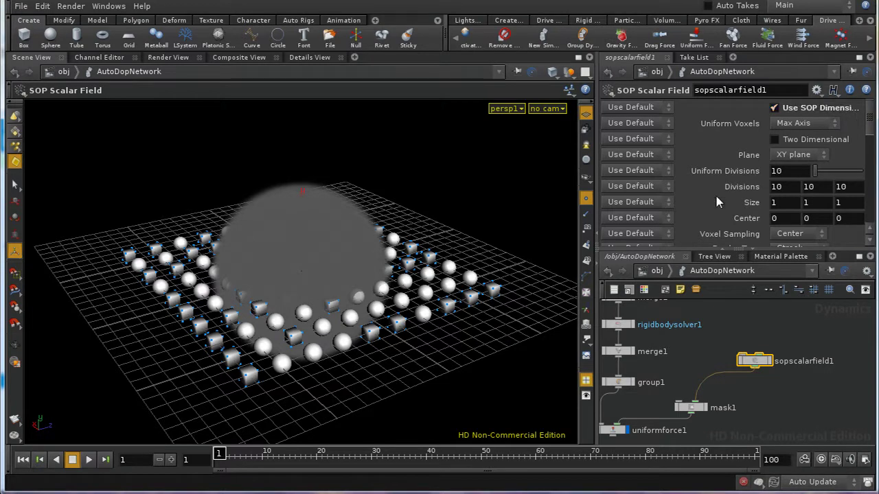
drag(870, 120, 870, 134)
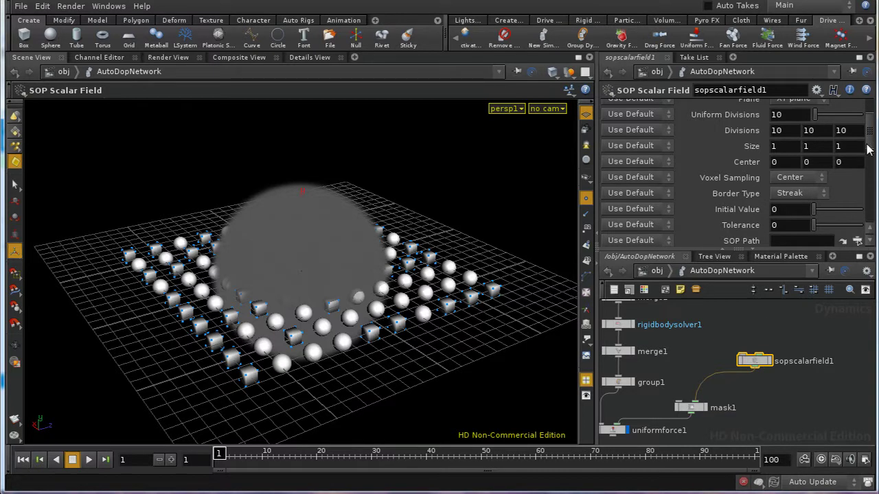
drag(869, 152, 870, 172)
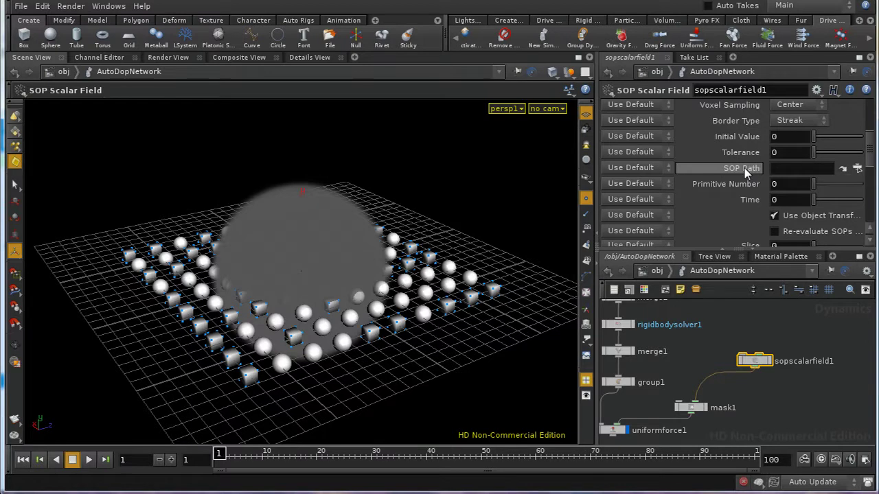
Step: Set the SOP Path to /obj/mask_volume/VOLUME_OUT, then select mask1
click(858, 168)
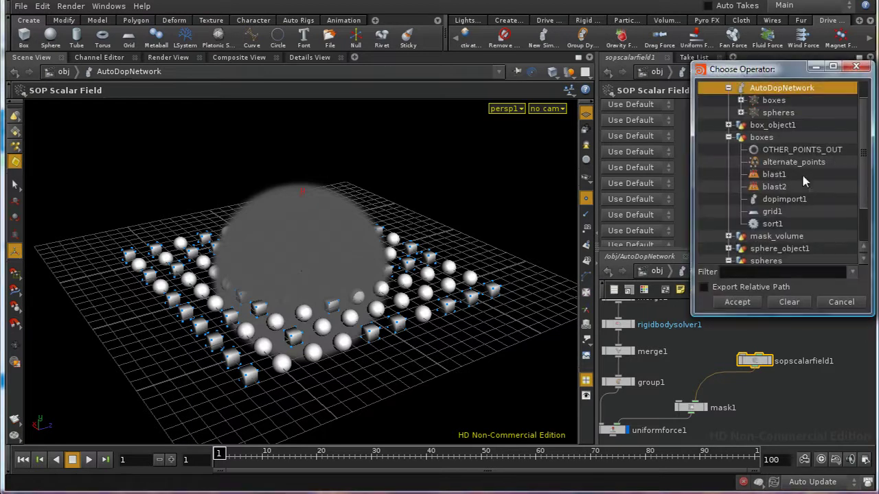
click(728, 138)
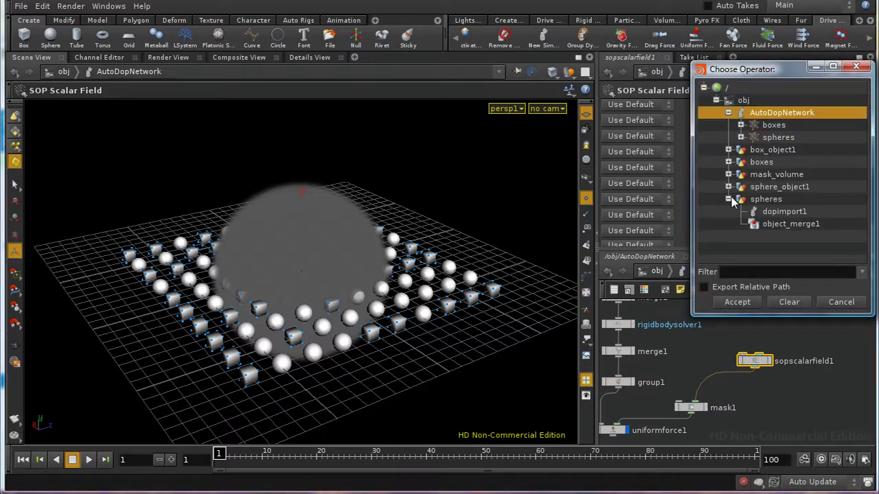
click(728, 200)
click(728, 112)
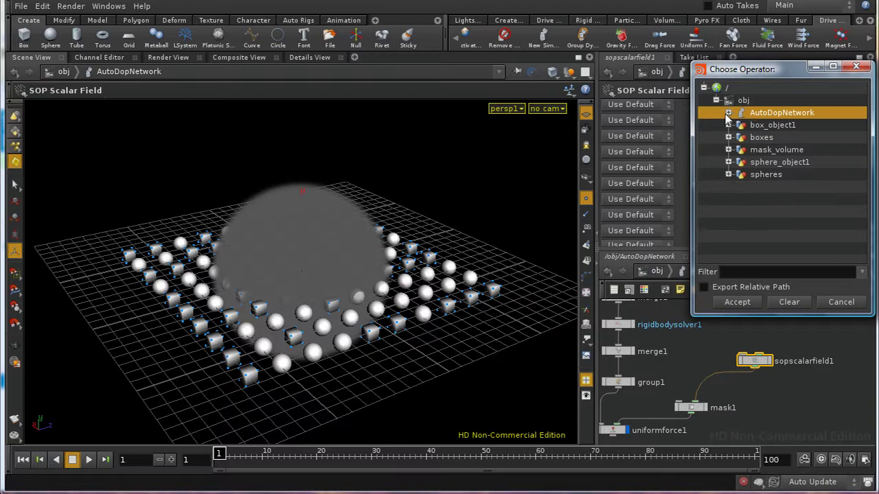
click(729, 150)
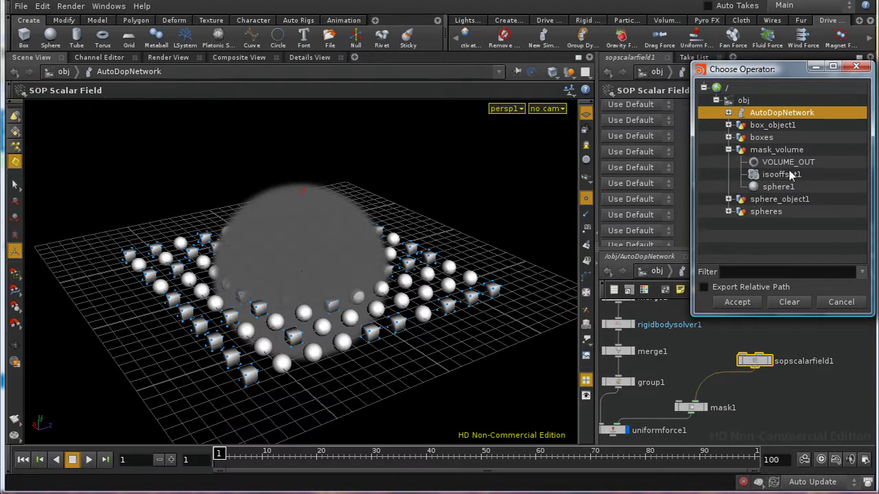
click(792, 162)
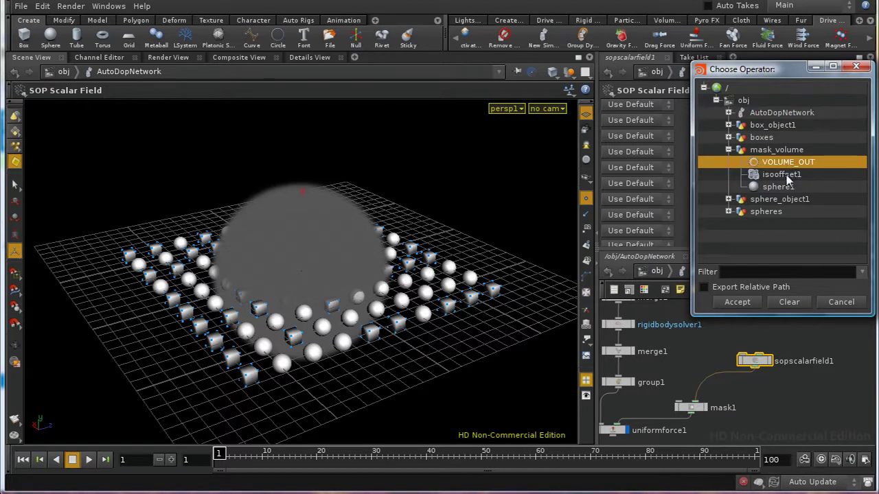
click(731, 305)
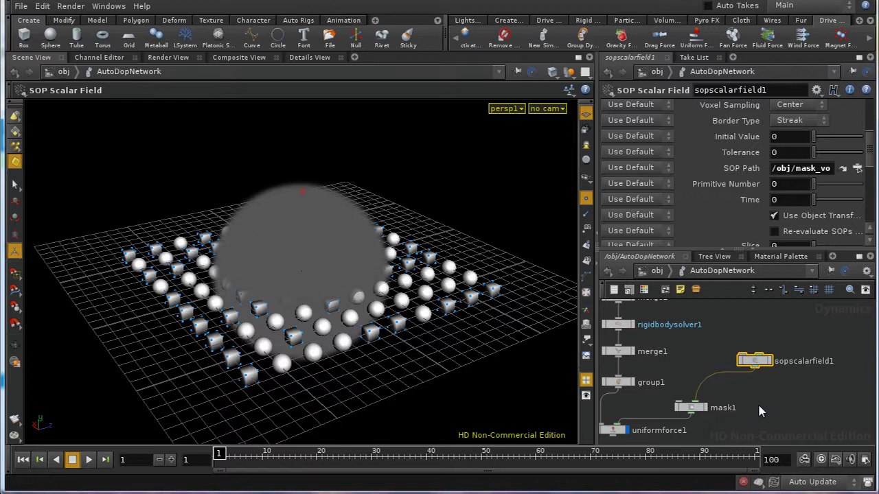
middle_drag(758, 411, 771, 380)
click(704, 378)
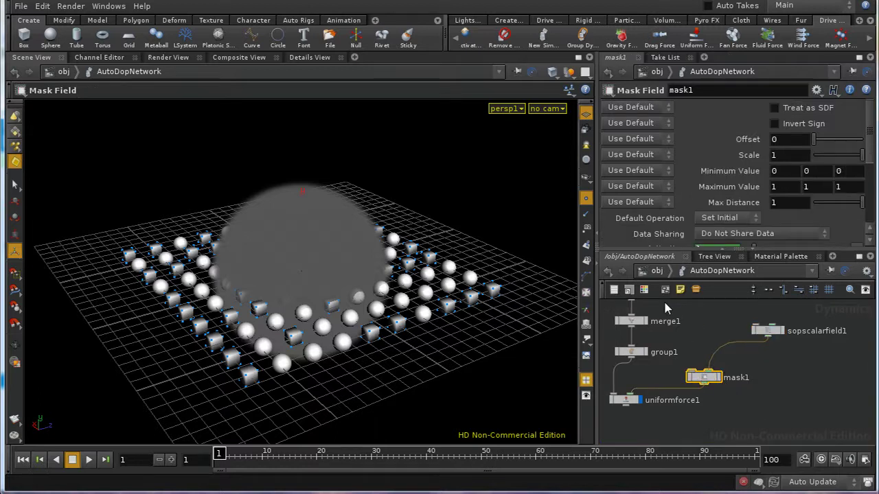
Step: Turn off mask_volume's display flag at object level
click(657, 272)
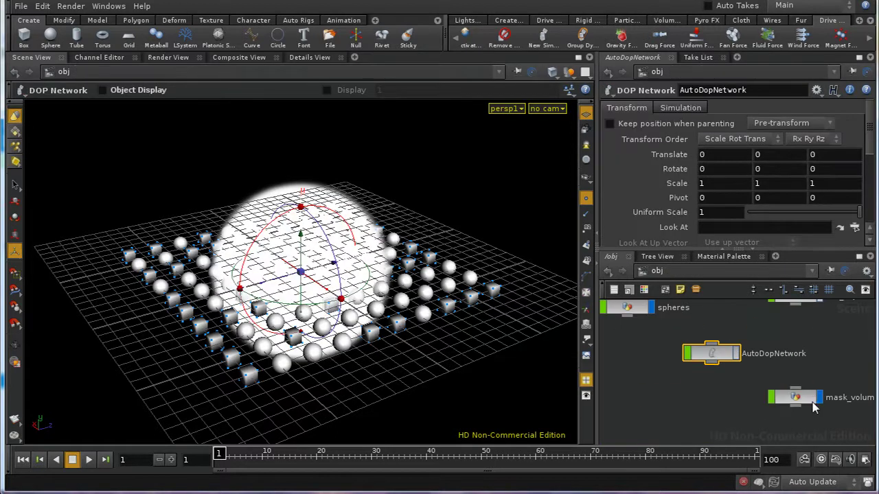
click(819, 397)
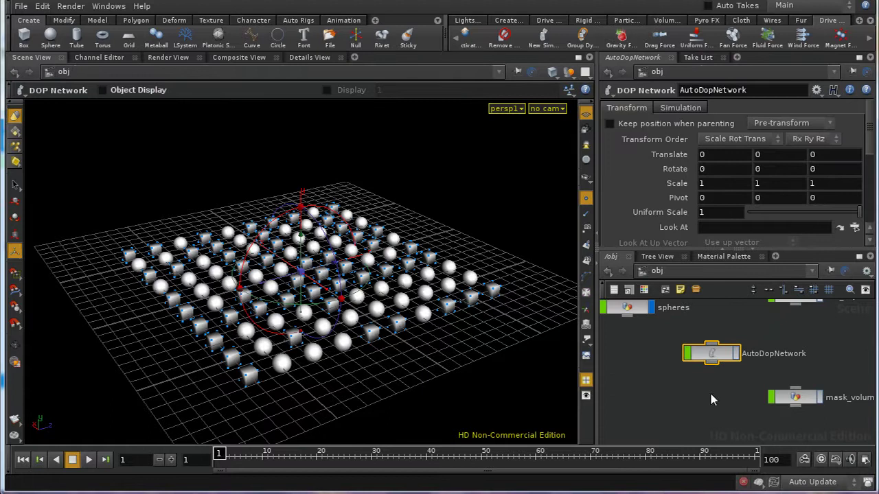
double_click(709, 355)
middle_drag(810, 386, 748, 431)
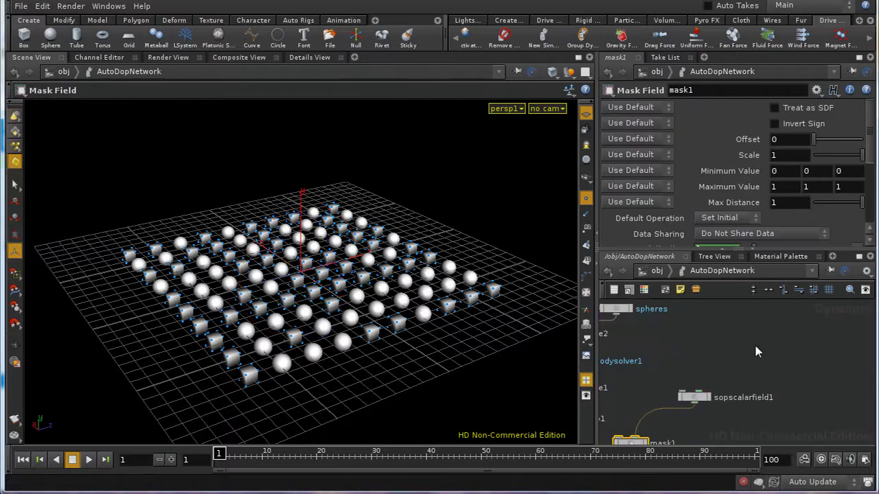
Step: Add a Scalar Field Visualization on sopscalarfield1 with Show Guide Geometry and Use Smoke, at frame 2
key(Tab)
mouse_move(779, 411)
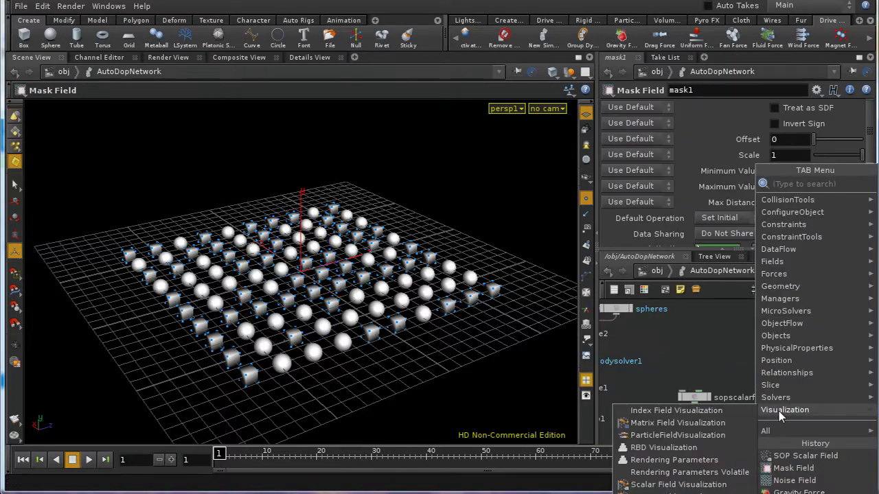
click(718, 485)
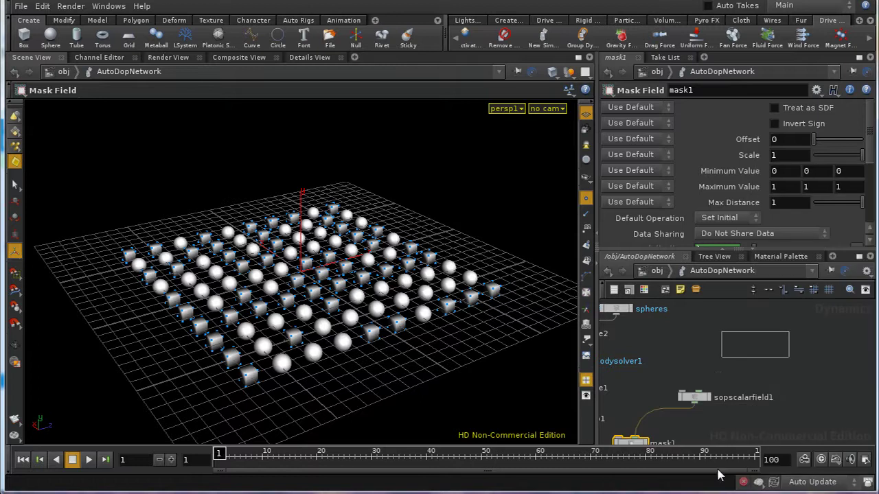
click(736, 358)
drag(736, 369, 701, 392)
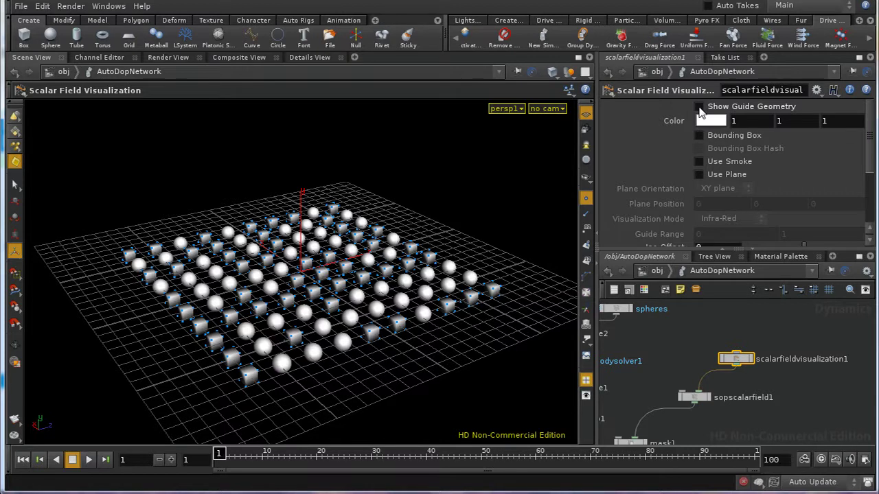
click(698, 107)
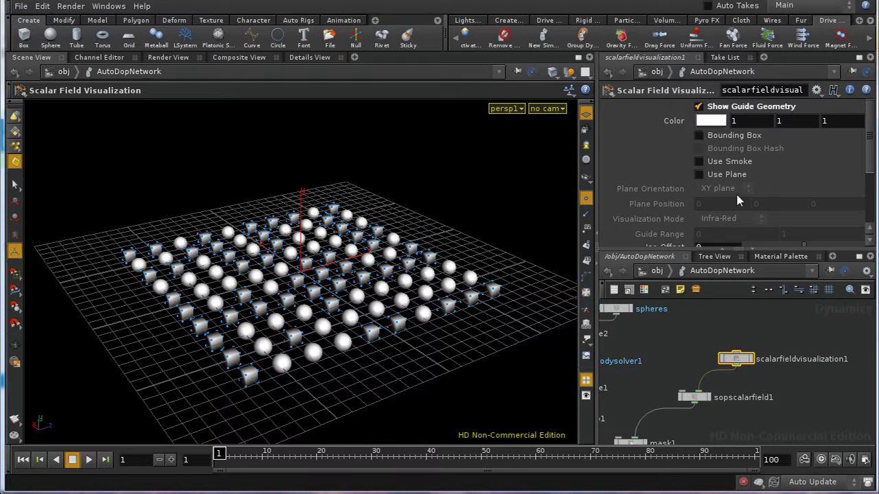
click(699, 161)
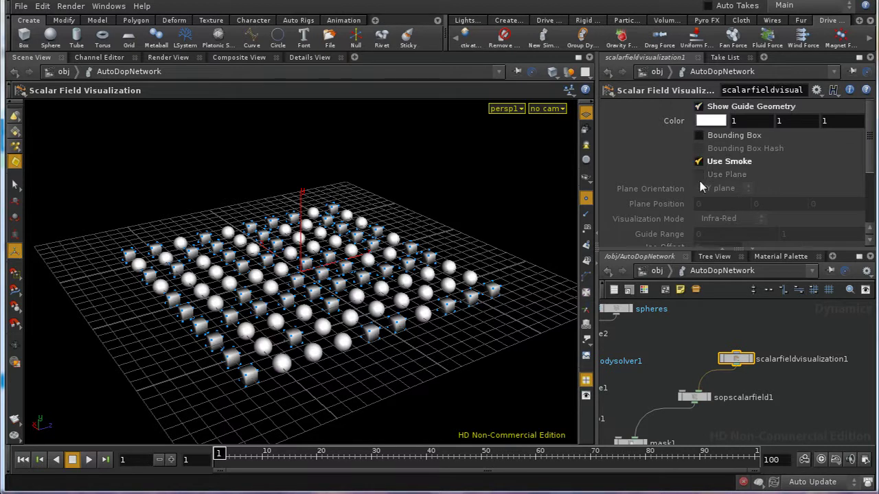
click(172, 460)
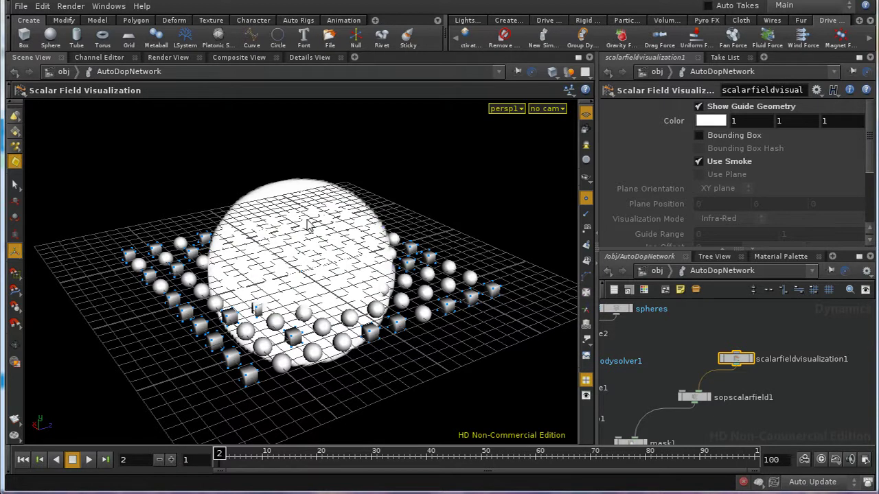
Step: Orbit the viewport to inspect the white smoke mask sphere over the sphere-and-box grid
key(Escape)
drag(412, 302, 412, 240)
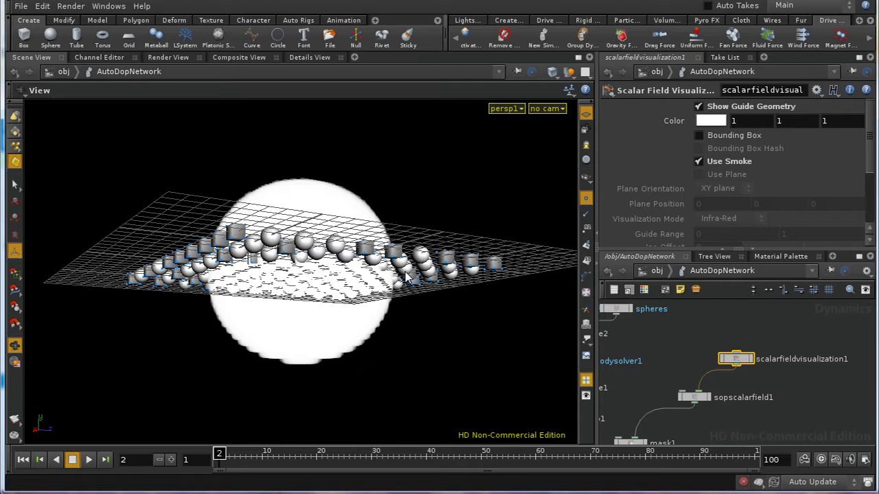
drag(407, 274, 403, 344)
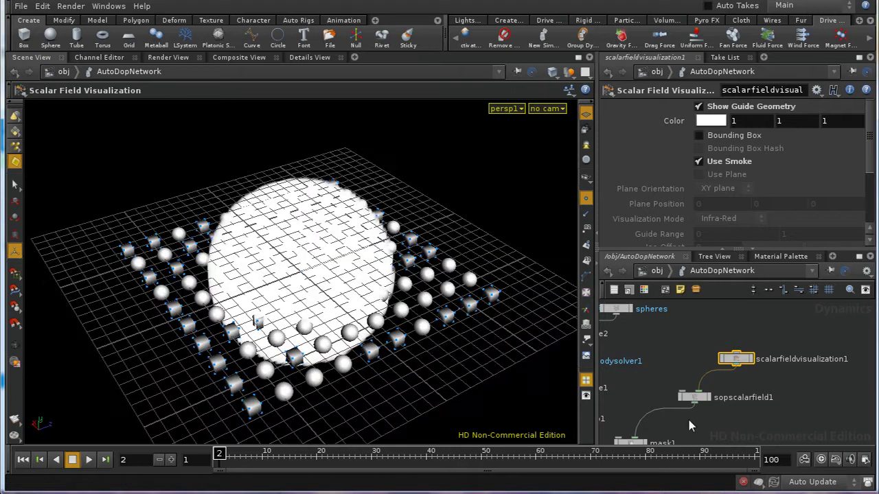
middle_drag(712, 402, 746, 369)
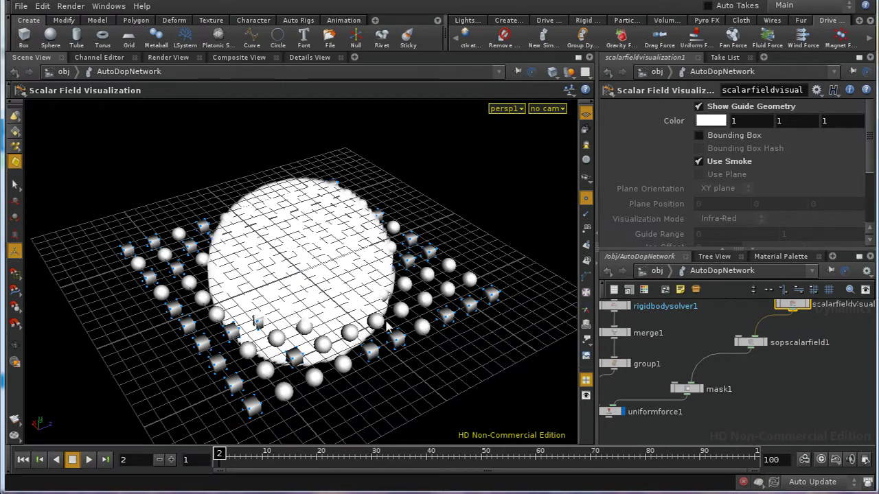
key(Escape)
mouse_move(374, 250)
mouse_down()
mouse_move(367, 226)
mouse_move(364, 258)
mouse_up()
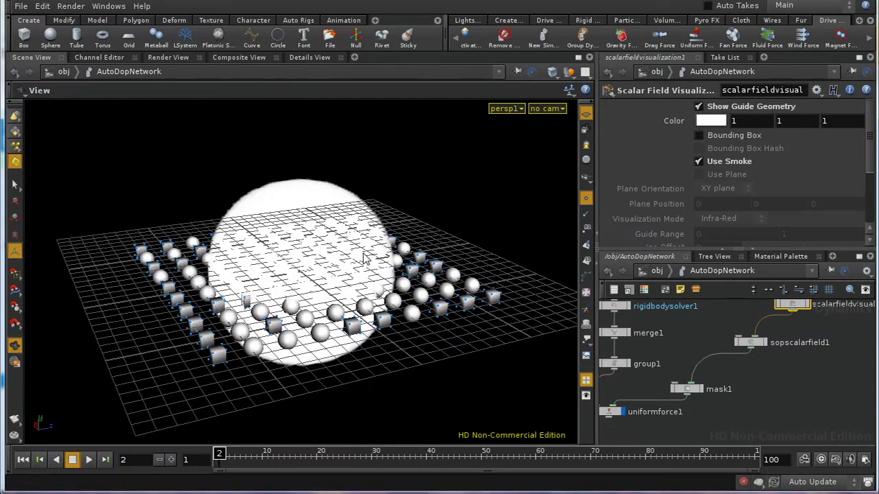
key(Return)
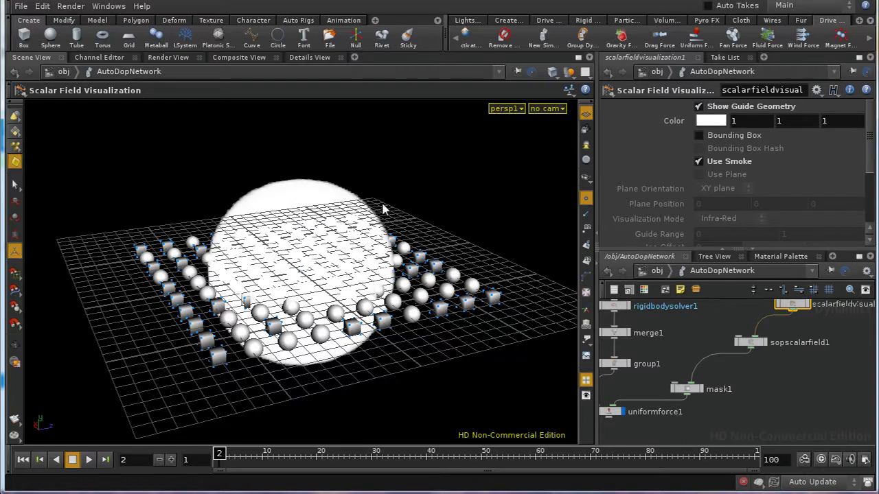
drag(362, 245, 240, 283)
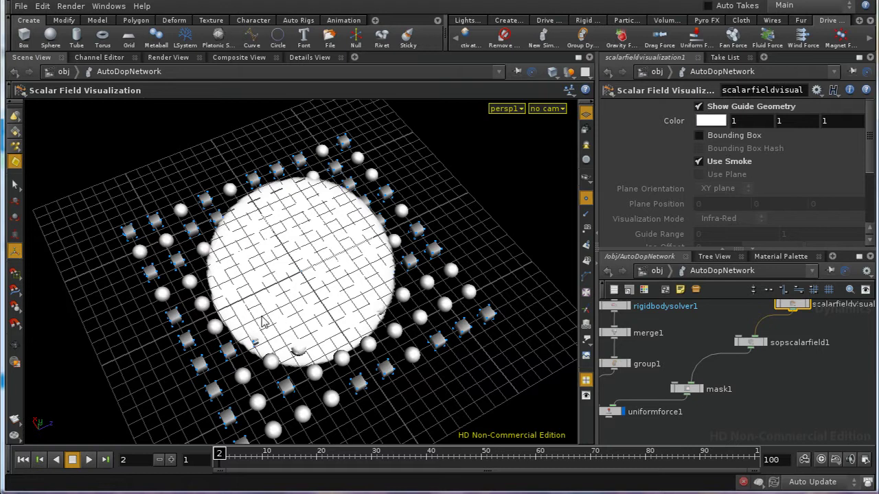
key(Escape)
drag(262, 323, 311, 205)
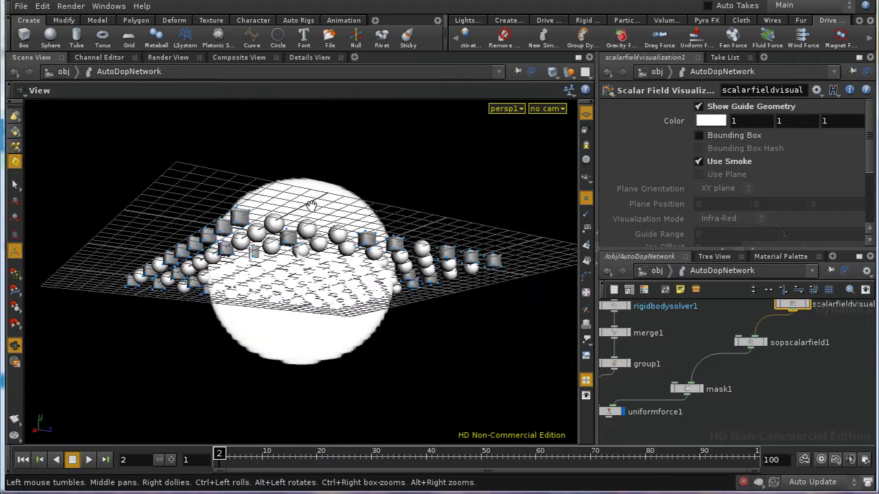
drag(317, 243, 347, 359)
key(Return)
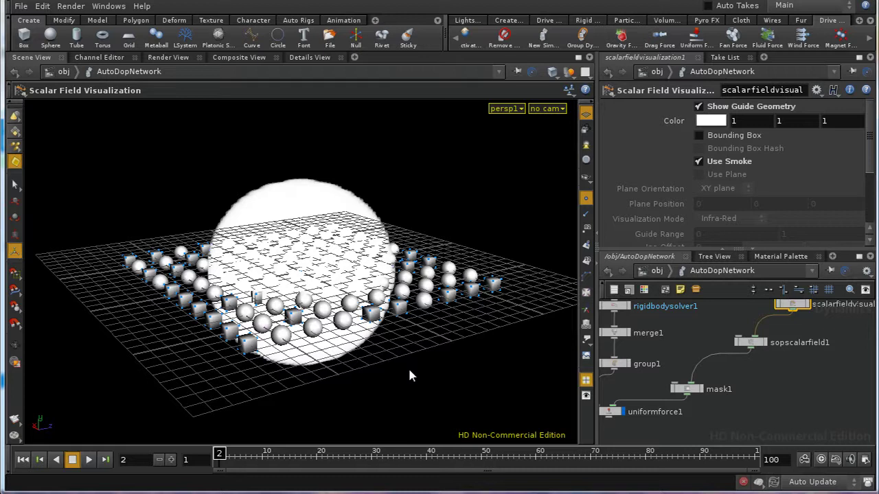
Step: With uniformforce1 selected, play the simulation to frame 20 and view the lifted objects
click(615, 411)
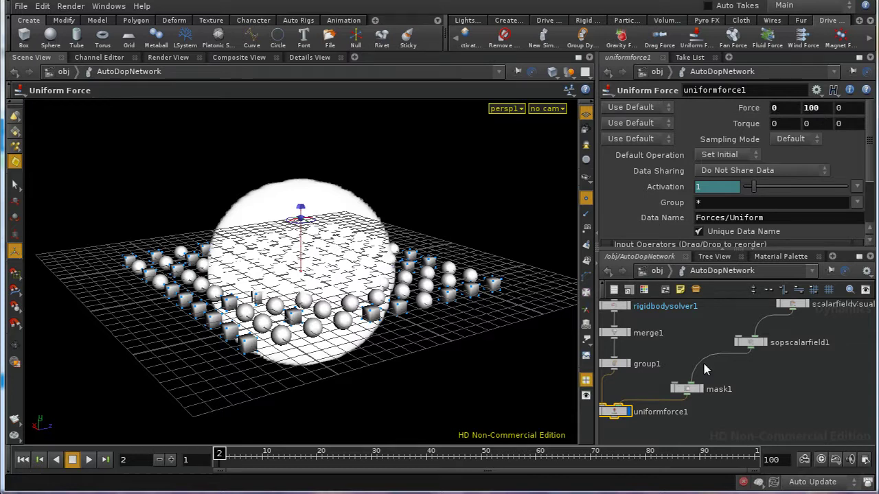
click(89, 460)
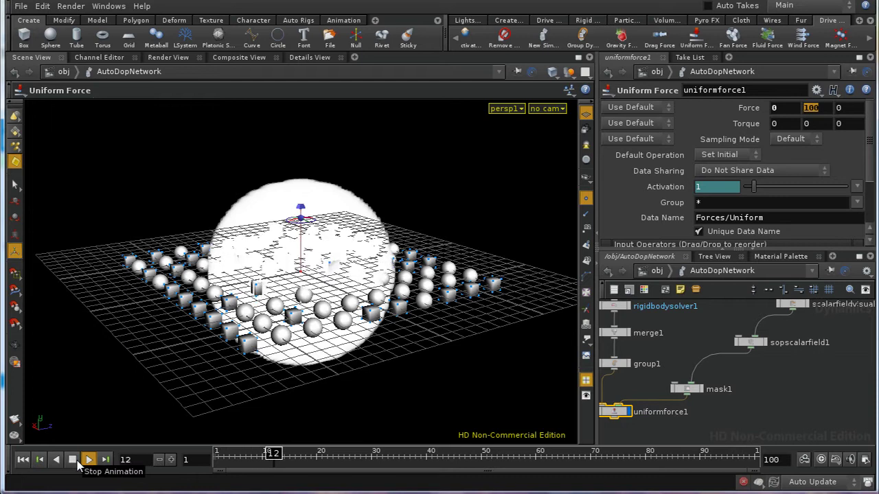
click(74, 462)
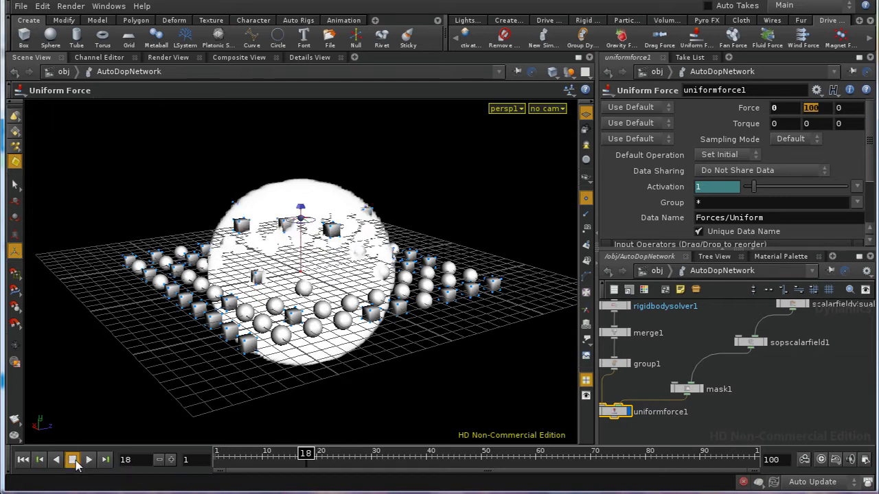
key(Escape)
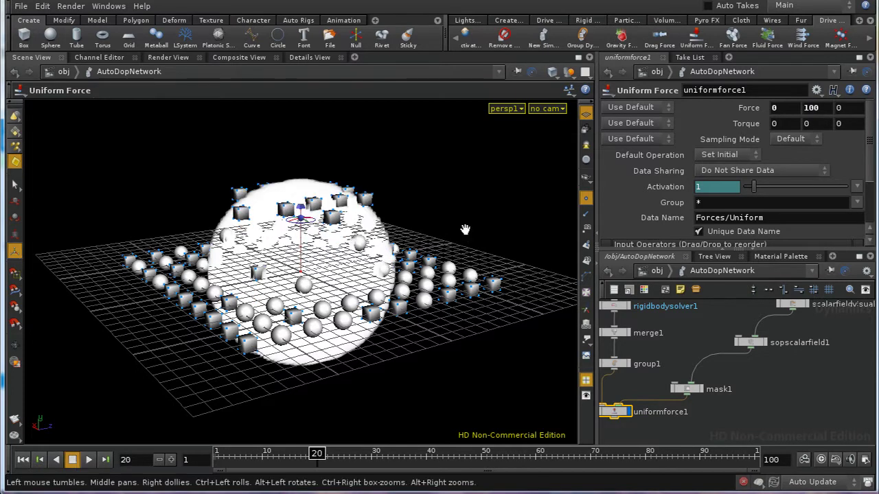
drag(466, 235, 450, 271)
key(Return)
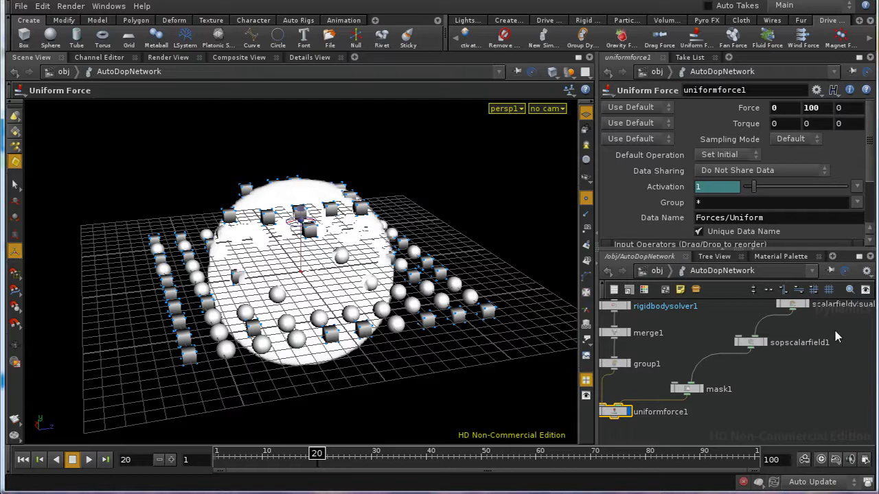
middle_drag(836, 336, 790, 425)
Step: Uncheck Show Guide Geometry on scalarfieldvisualization1 and resume playback to frame 30
click(745, 393)
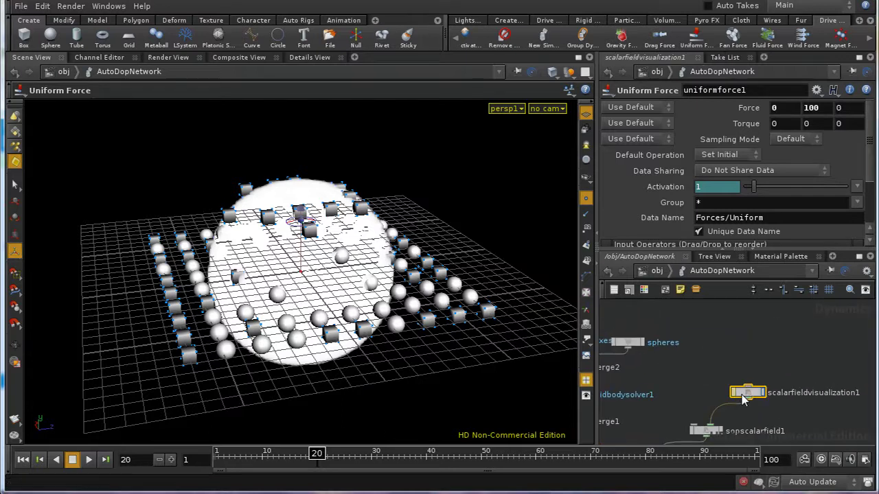
click(749, 107)
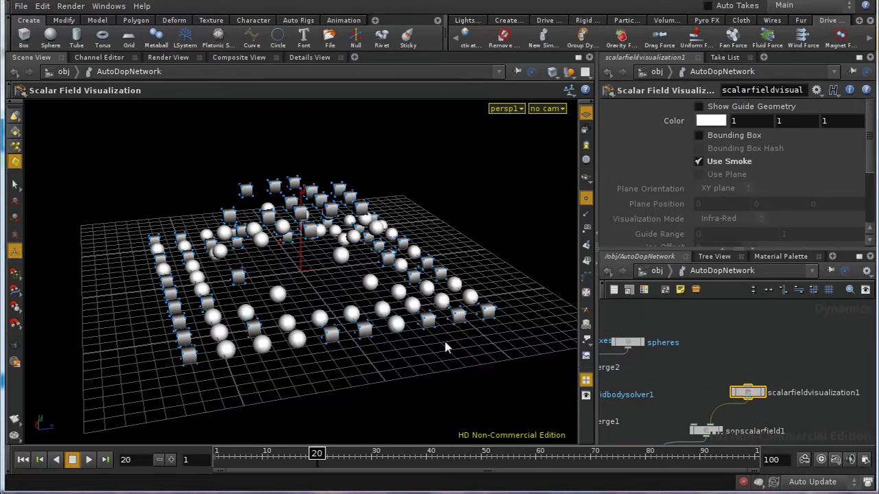
drag(445, 348, 559, 240)
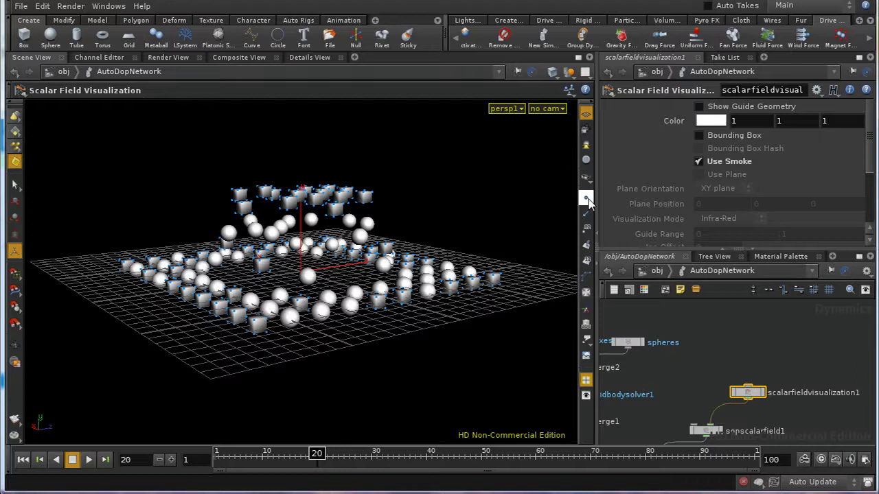
drag(426, 206, 384, 302)
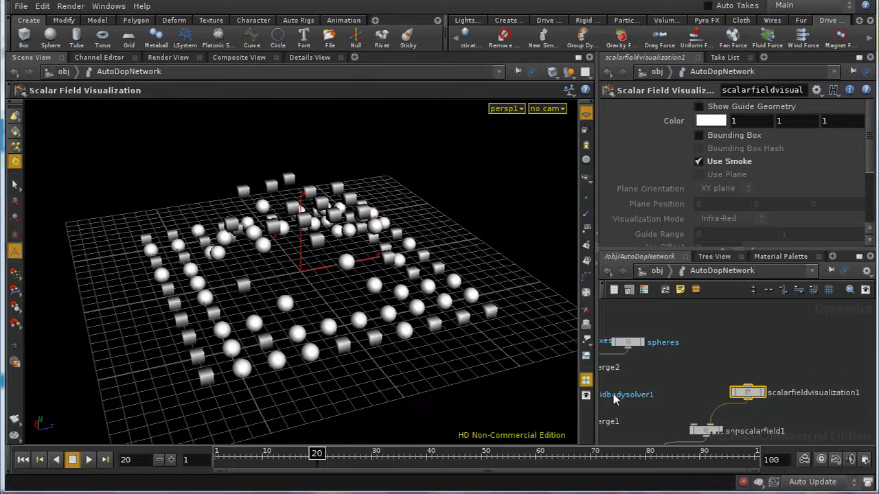
middle_drag(764, 416, 808, 363)
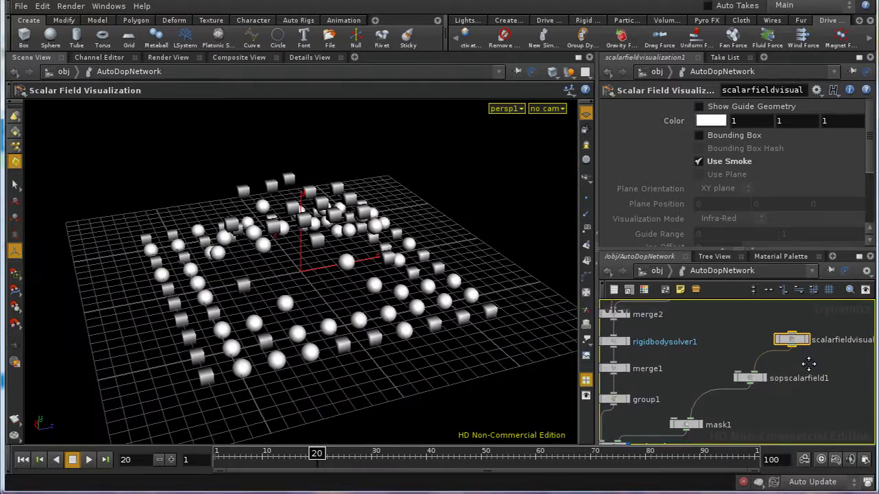
drag(426, 294, 350, 230)
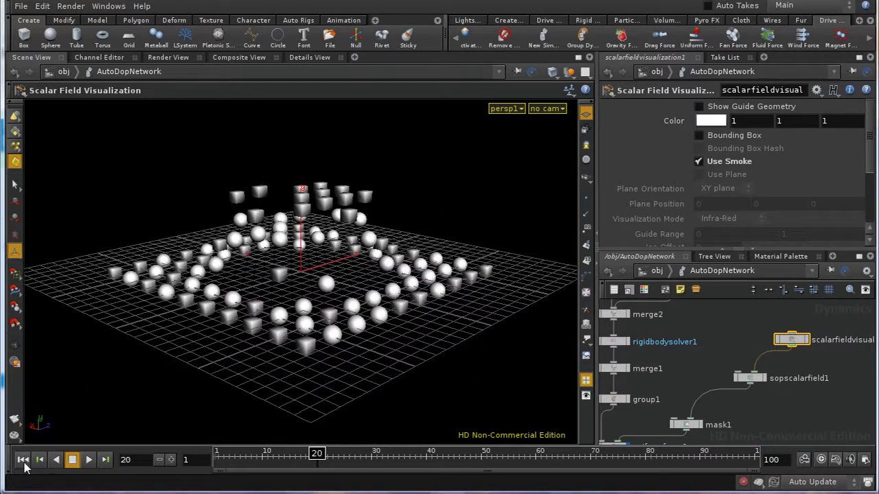
click(89, 460)
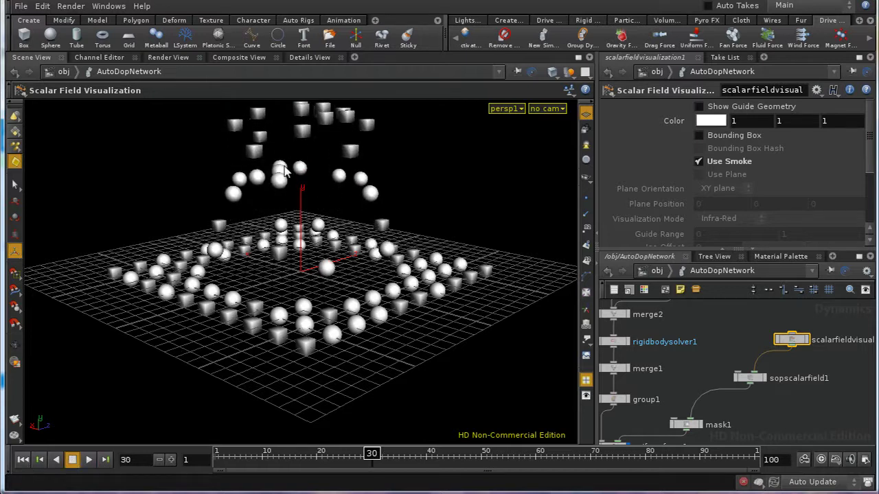
middle_drag(618, 454, 674, 417)
Step: Add a Drag Force node, drag1, below uniformforce1
key(Tab)
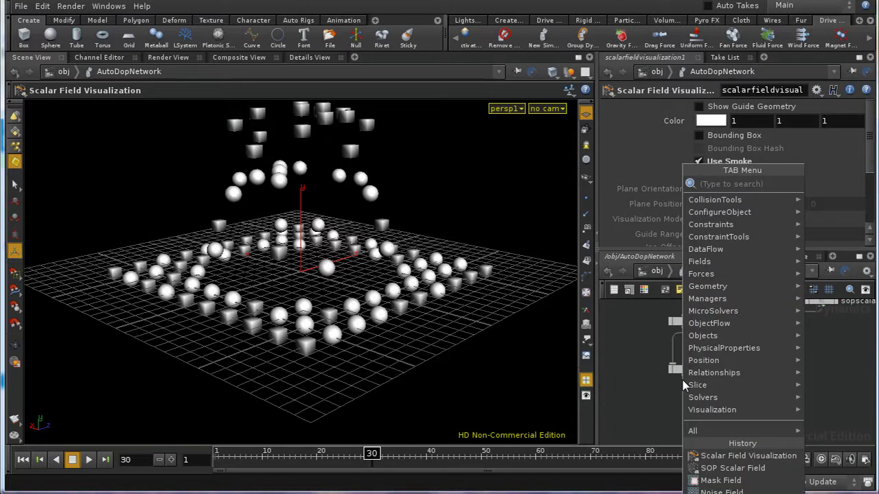
text(Drag Force)
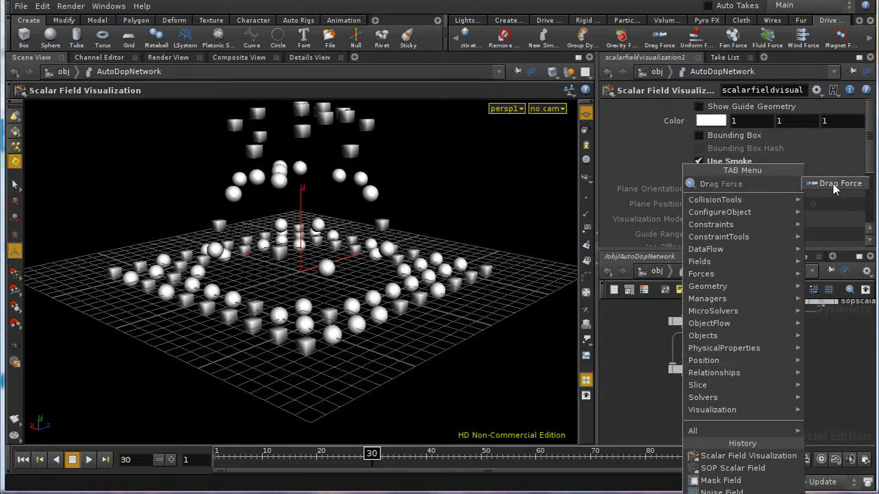
click(834, 183)
click(687, 403)
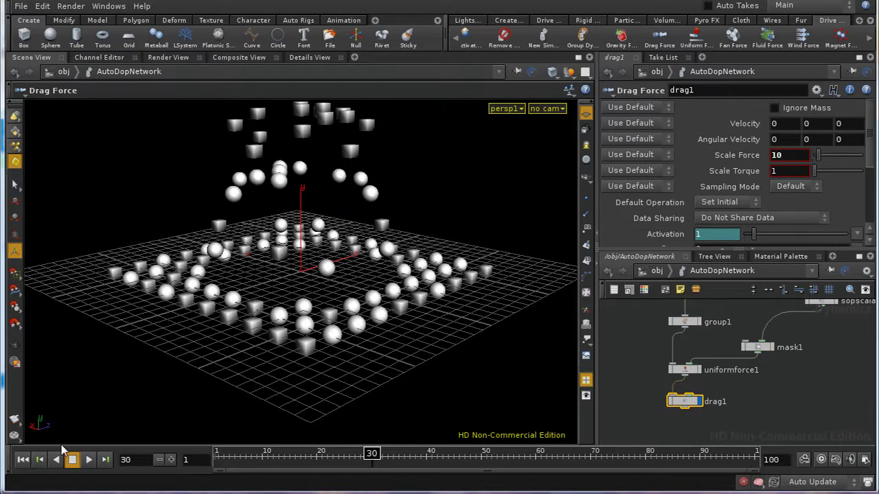
Step: Rewind to frame 1 and play the simulation through to frame 90
click(23, 460)
click(89, 459)
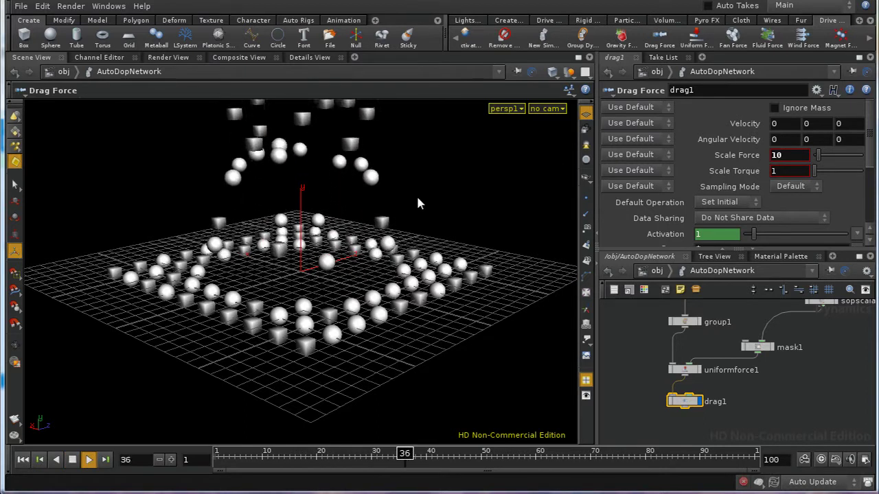
key(Escape)
scroll(415, 302, down, 3)
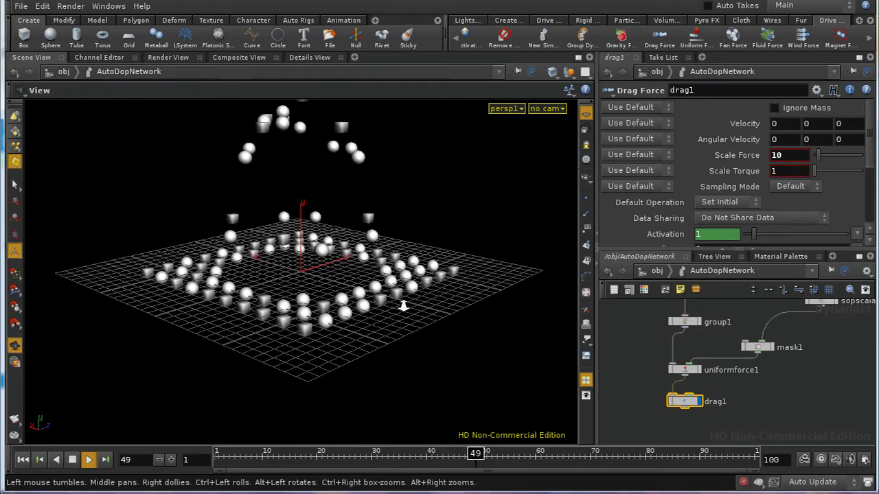
scroll(402, 302, down, 3)
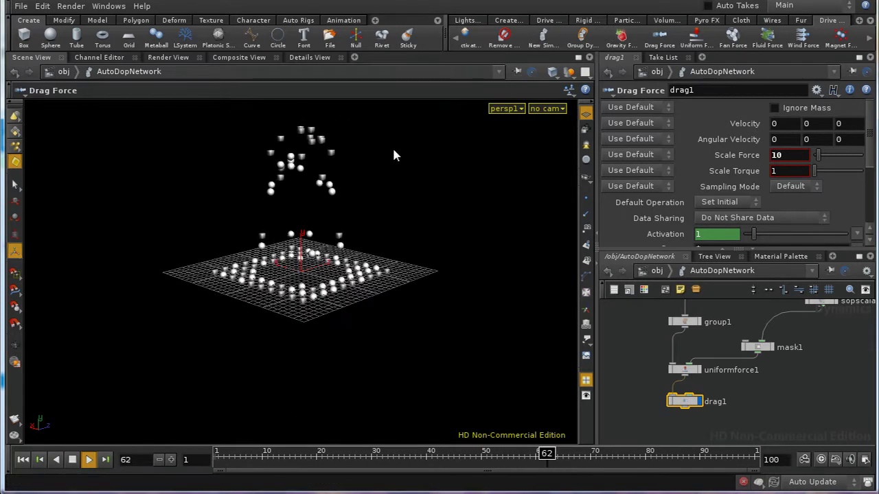
right_drag(392, 231, 388, 279)
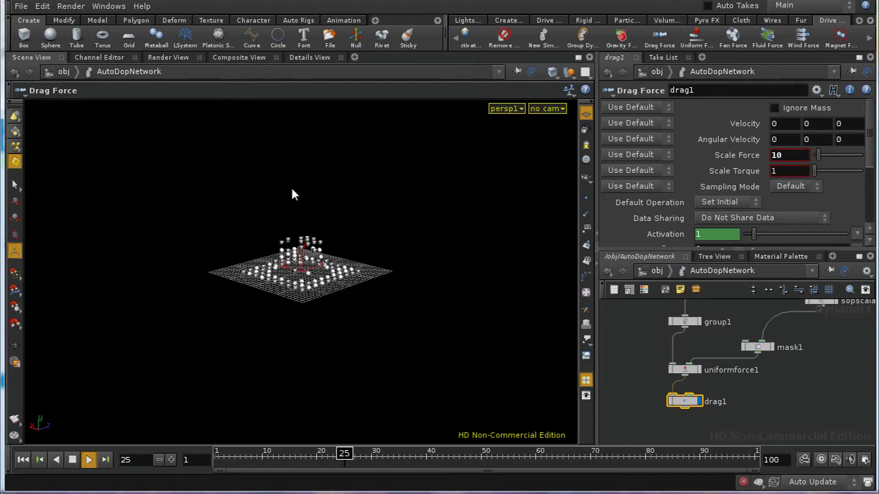
key(Escape)
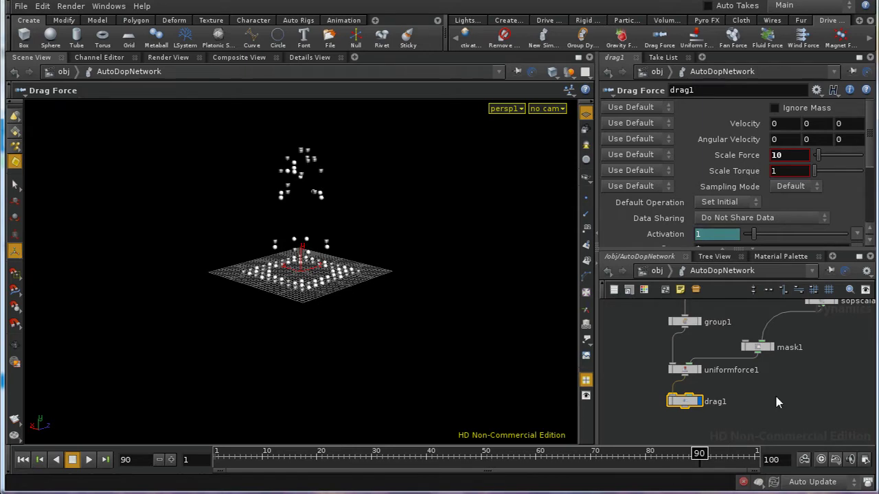
middle_drag(769, 388, 807, 352)
Step: Show the sphere guide geometry again and preview the drag simulation from frame 1
click(793, 357)
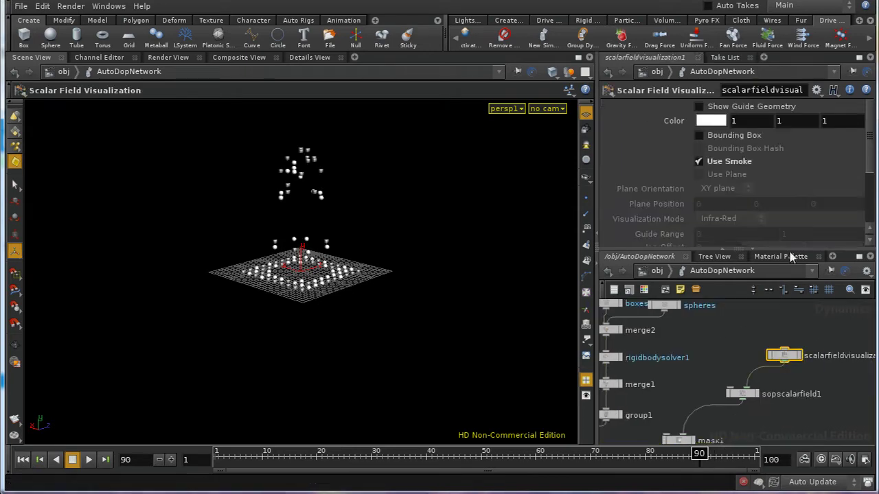
click(699, 106)
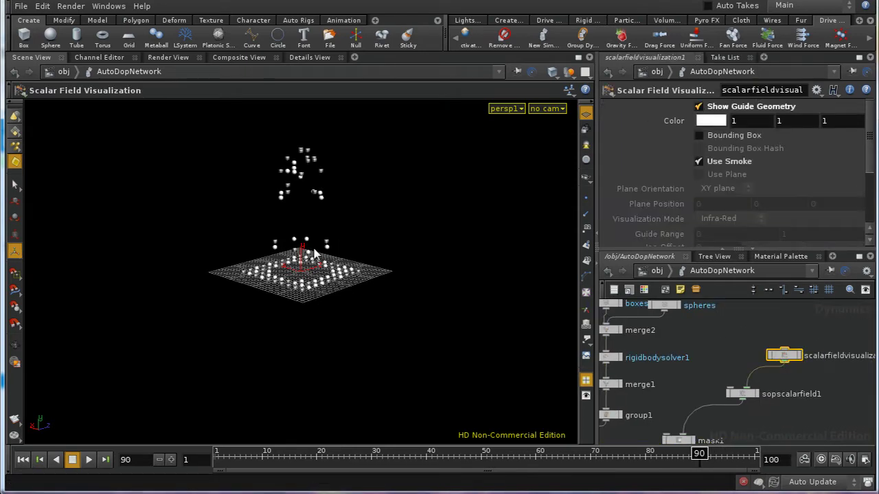
click(23, 459)
click(88, 460)
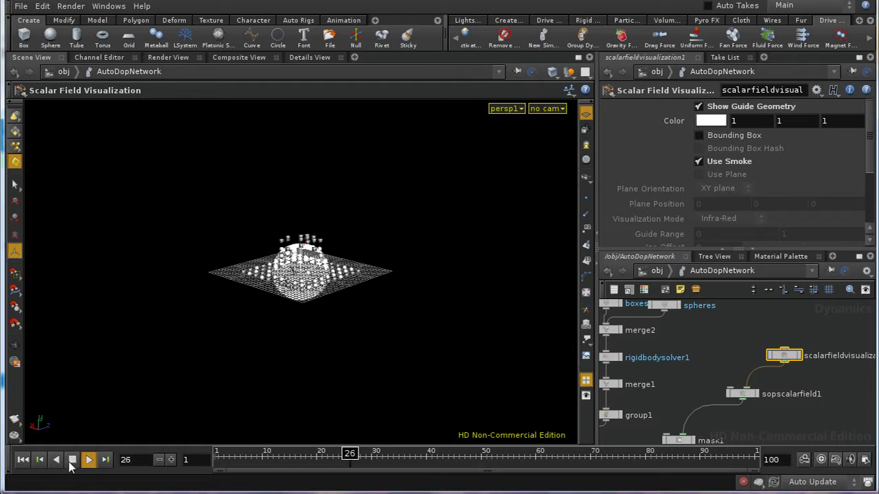
click(23, 460)
Step: Set drag1's Scale Force to 100 and replay the simulation
middle_drag(803, 392, 820, 310)
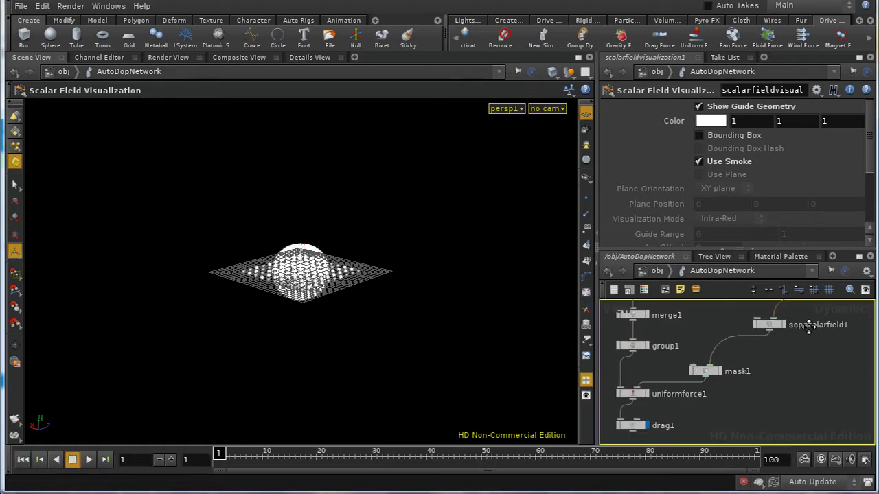
click(624, 414)
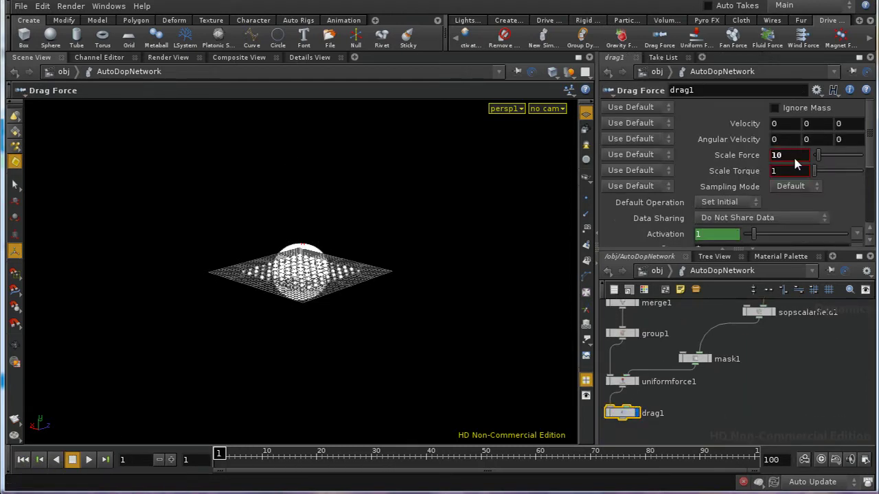
key(Return)
click(90, 464)
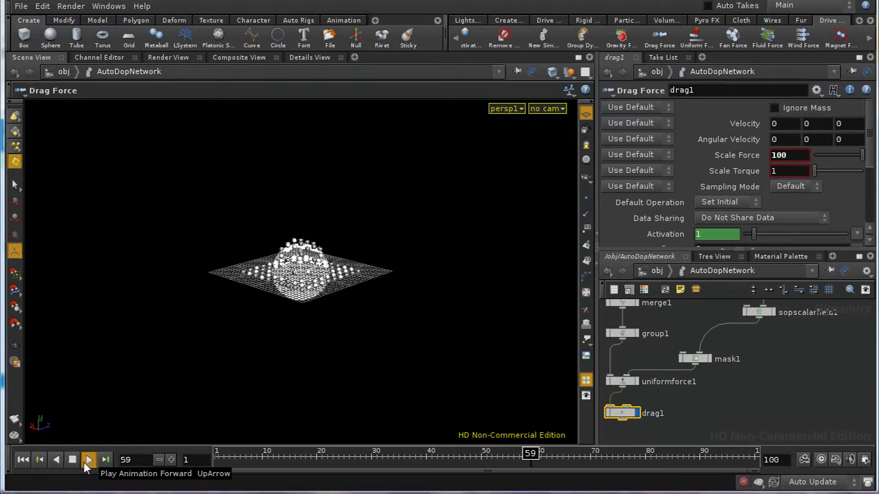
Step: Orbit around the scattered objects, then rewind the simulation to frame 1
key(Escape)
scroll(353, 339, up, 5)
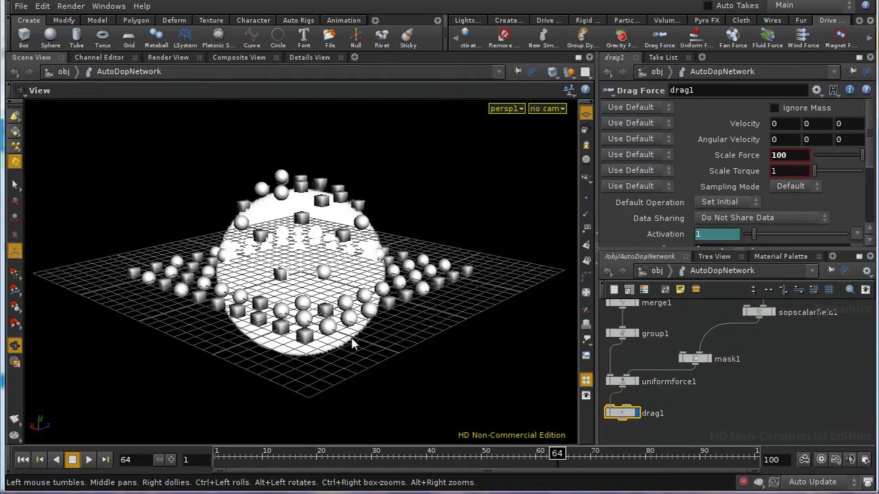
scroll(389, 225, up, 6)
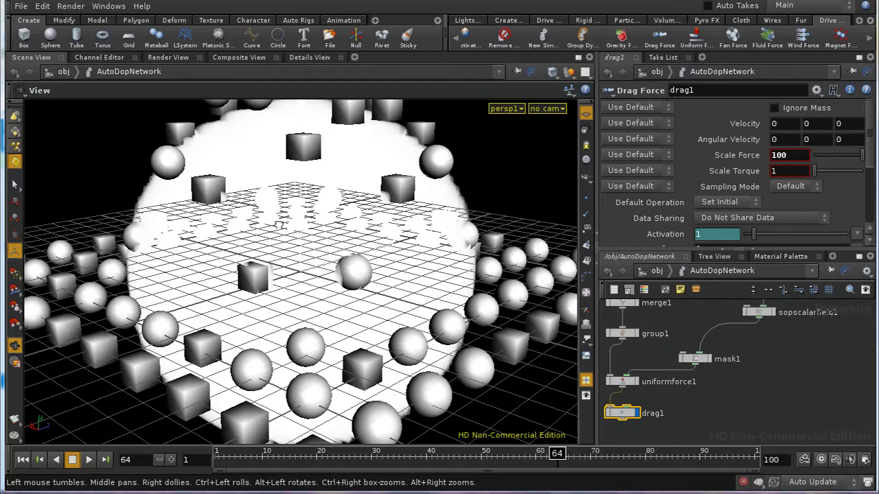
drag(278, 225, 341, 211)
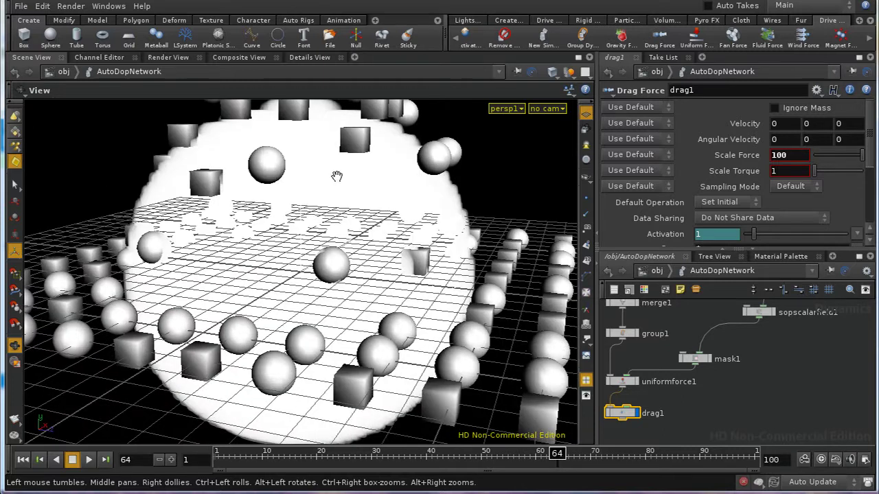
scroll(335, 271, down, 5)
key(Return)
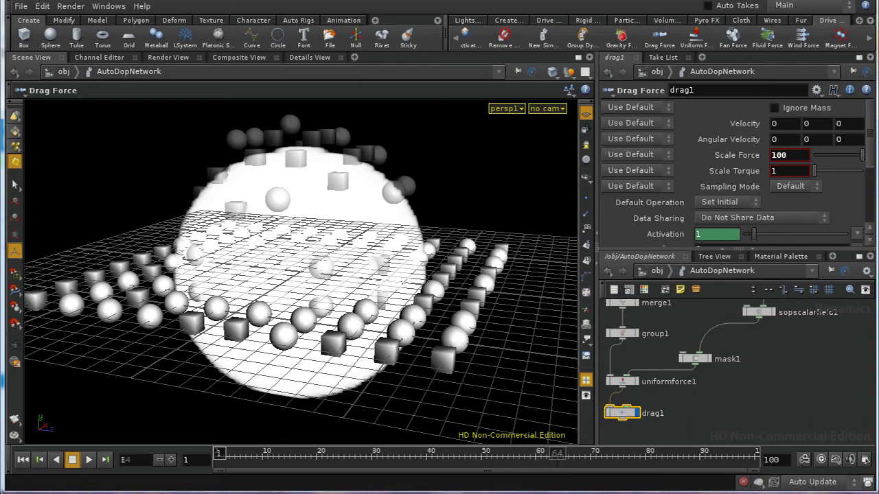
key(ctrl+Up)
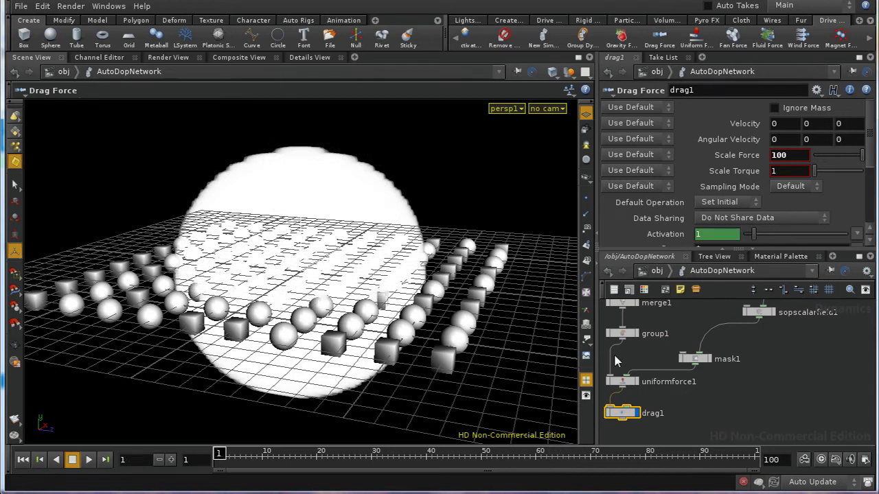
Step: Add a Ground Plane from the Rigid Bodies shelf and view it at ground level
click(582, 21)
click(689, 42)
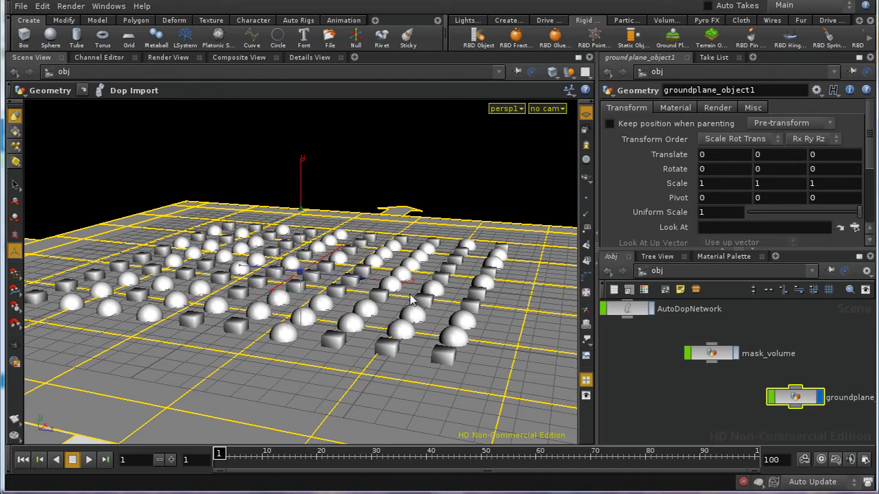
key(Escape)
drag(431, 306, 324, 237)
key(Return)
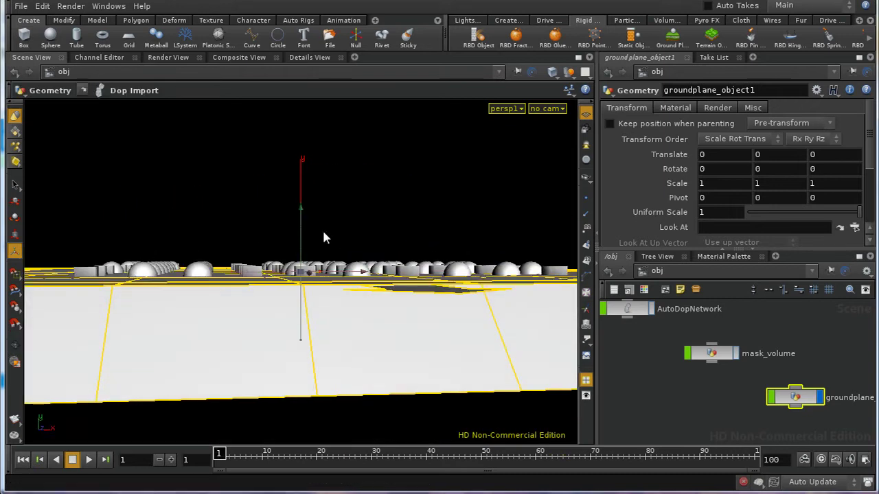
Step: Move the ground plane to Translate Y -0.410913 and check it from below
click(299, 205)
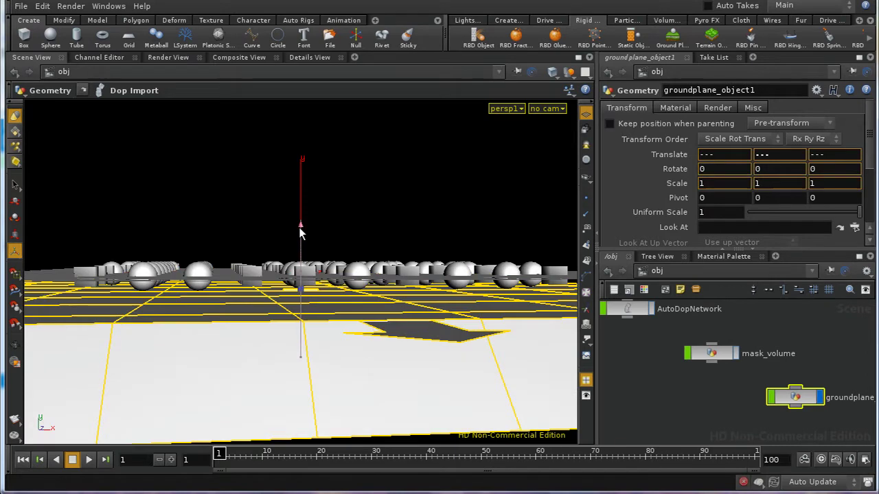
drag(302, 225, 303, 221)
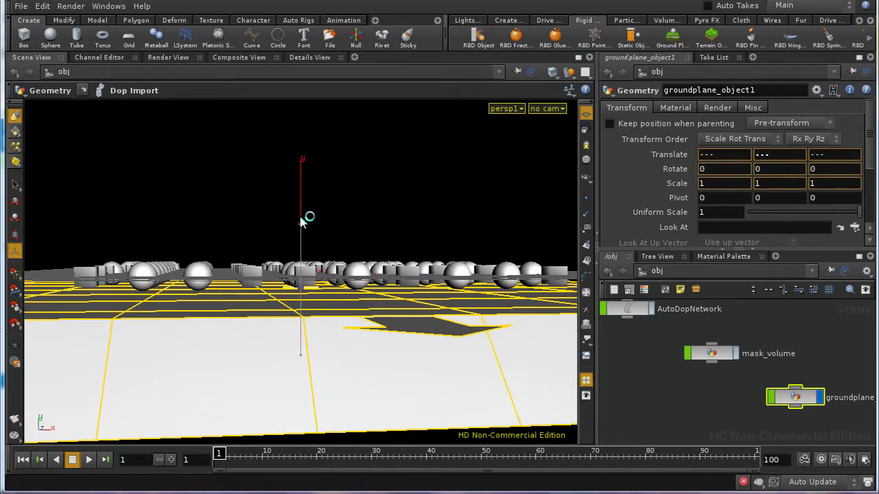
drag(346, 245, 320, 225)
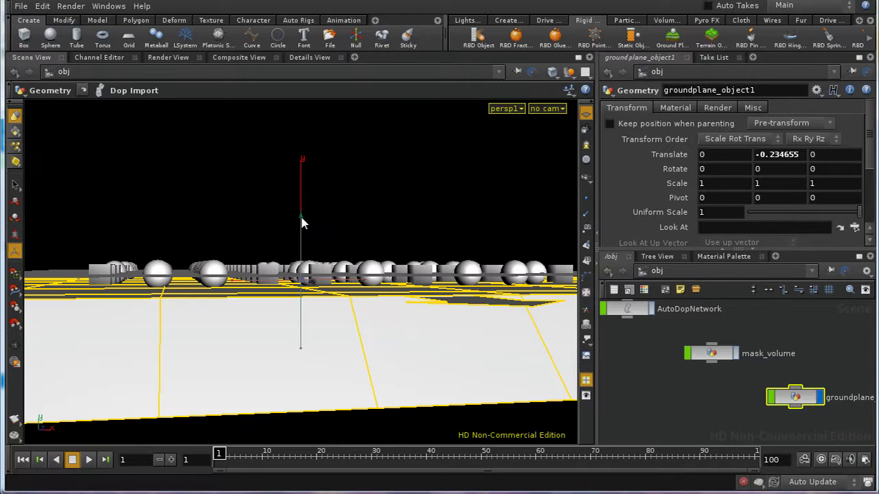
click(302, 221)
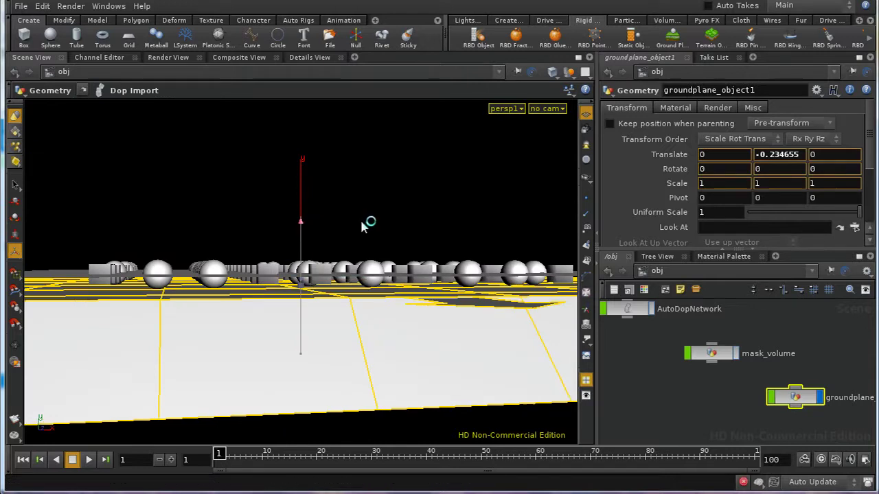
key(Escape)
drag(402, 249, 385, 289)
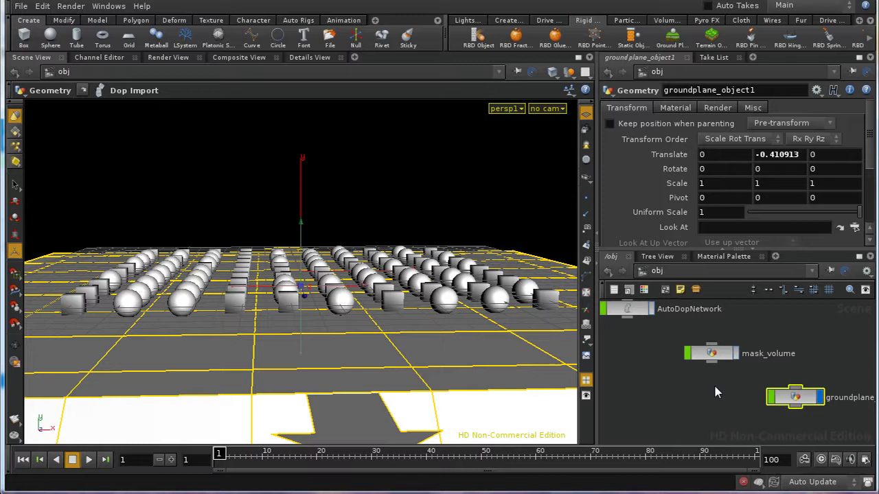
middle_drag(668, 385, 687, 414)
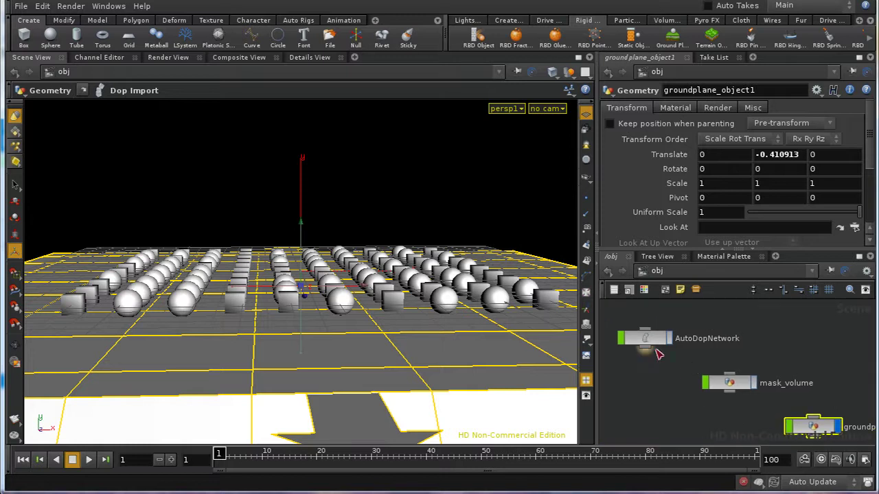
Step: Inside AutoDopNetwork, place a gravity1 Gravity Force (-9.806 in Y) below drag1
double_click(644, 339)
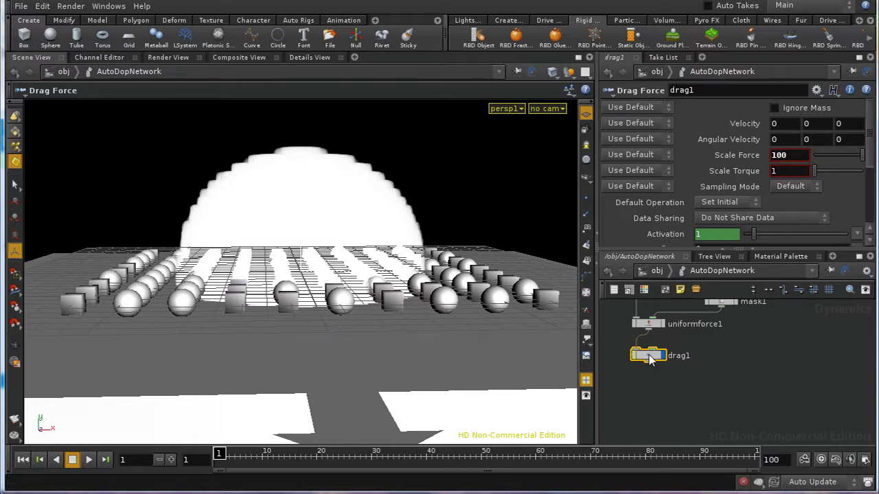
key(Tab)
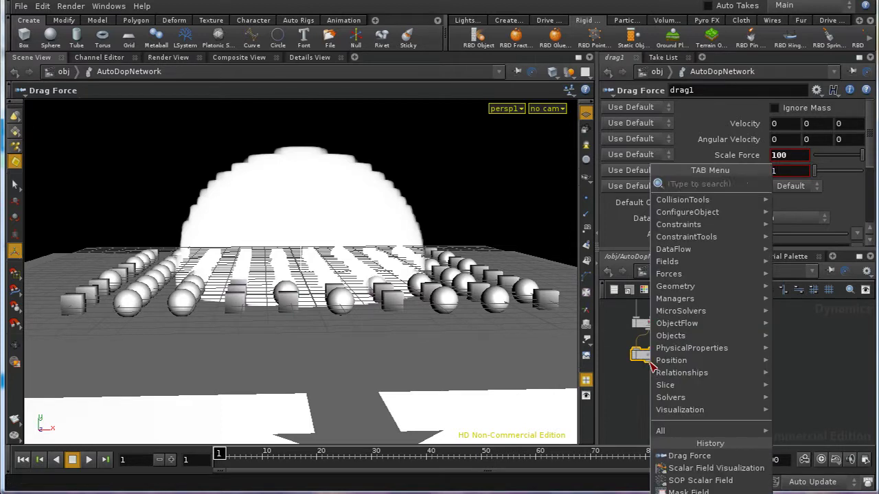
key(Escape)
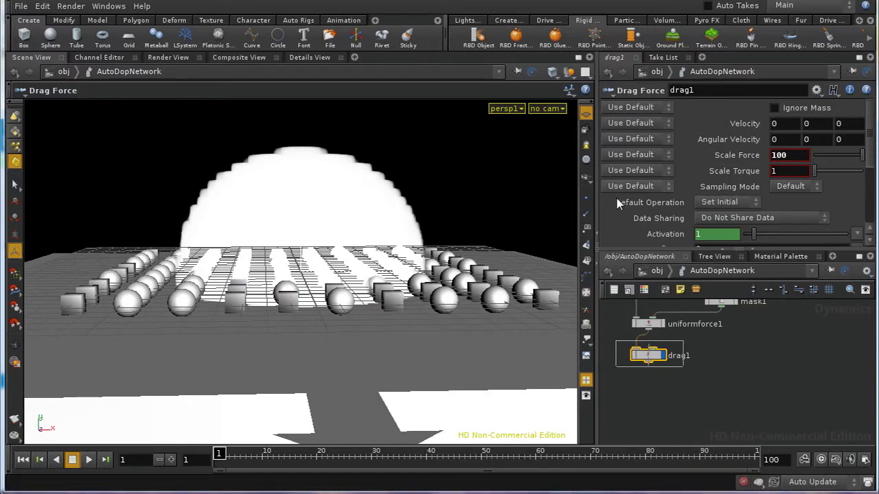
click(669, 400)
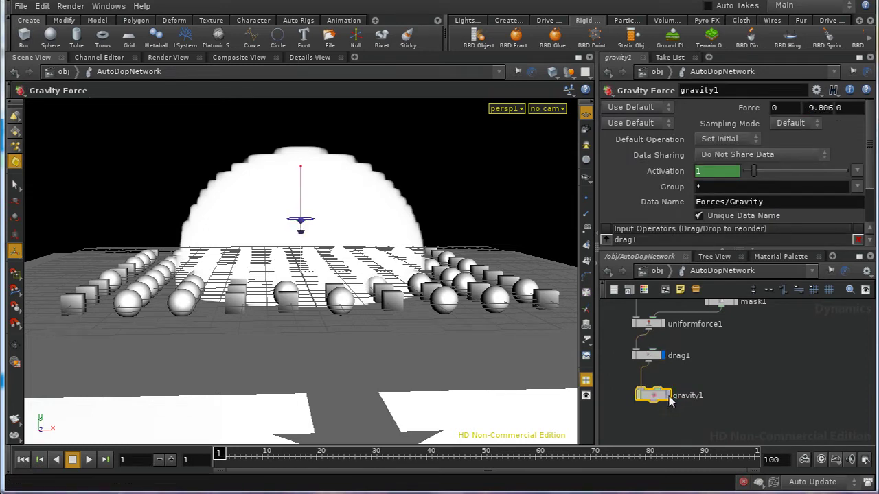
click(663, 290)
Step: Go up to /obj, disable dynamics, and view the grid from overhead, undoing an accidental move
key(u)
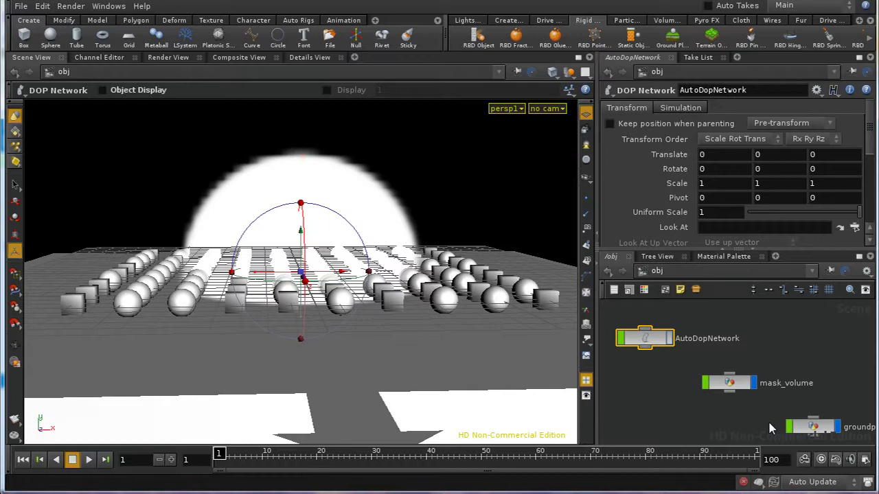
click(759, 483)
key(space)
right_drag(392, 245, 387, 308)
drag(388, 308, 355, 282)
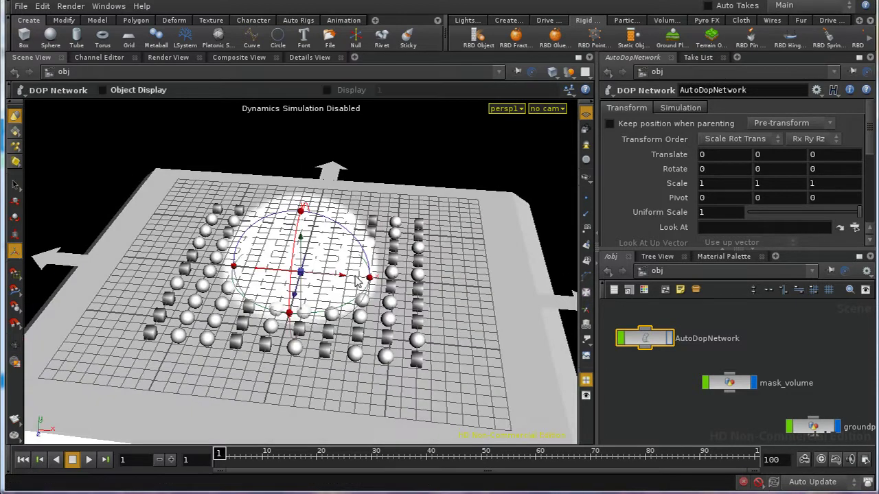
key(t)
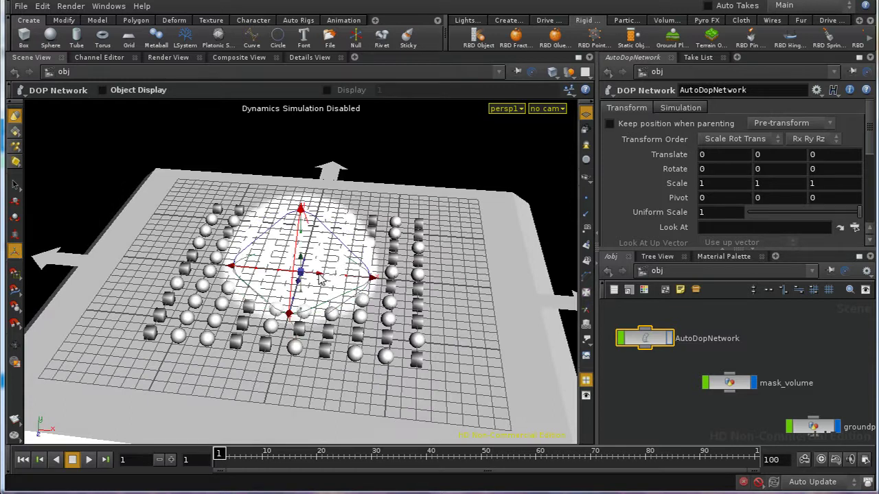
drag(319, 278, 216, 269)
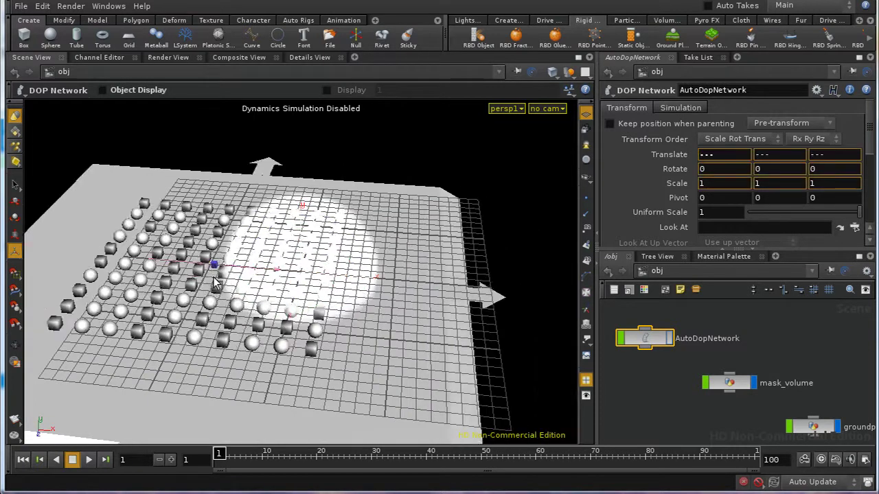
key(ctrl+z)
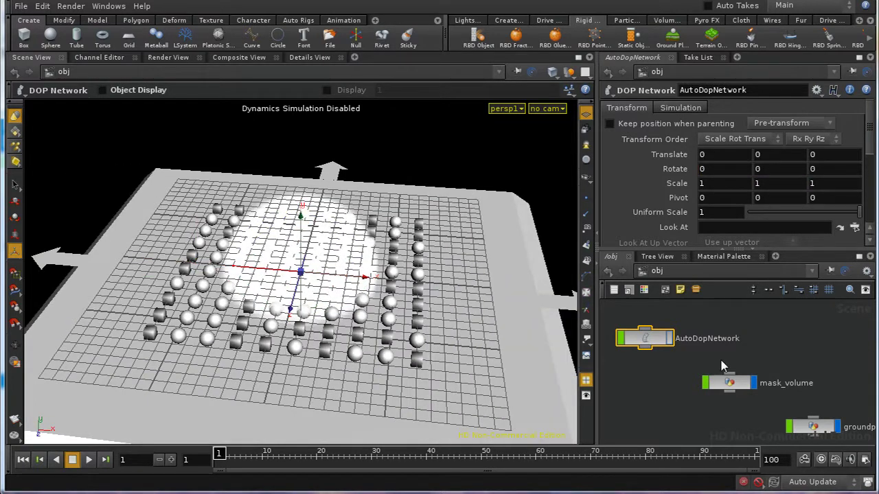
Step: Key mask_volume at Translate X -9.34282 on frame 1
click(729, 382)
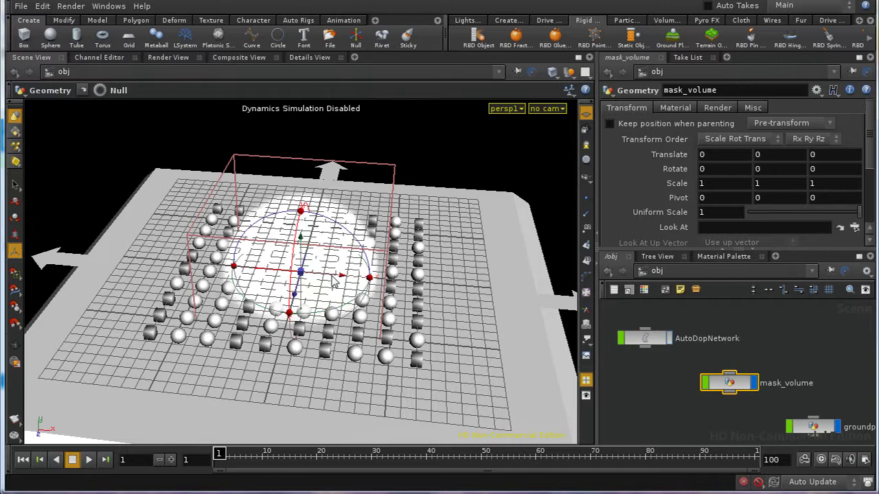
drag(334, 280, 280, 272)
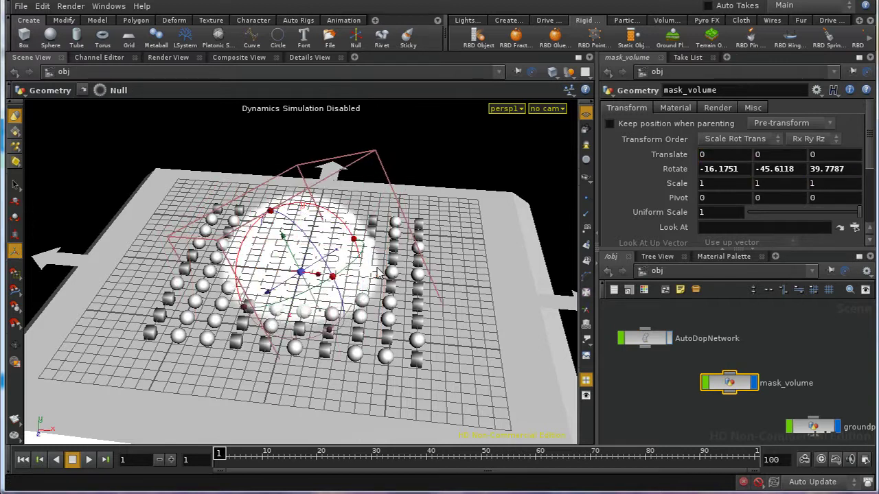
key(ctrl+z)
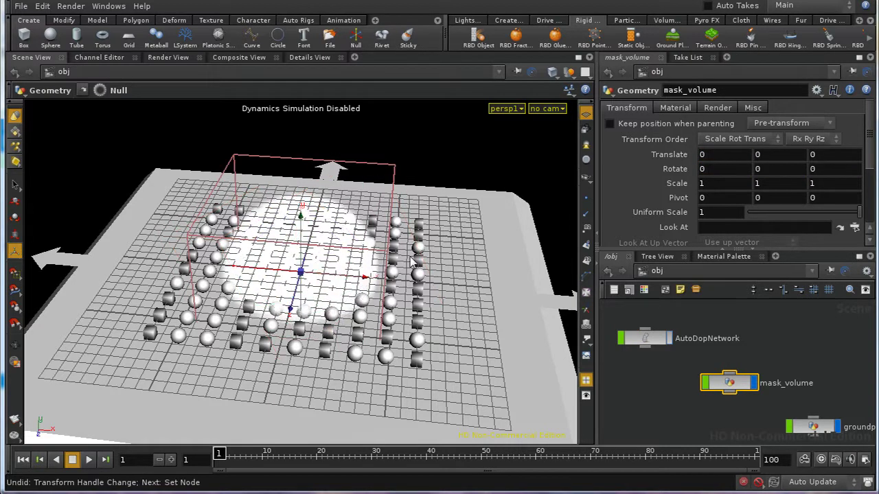
drag(374, 276, 145, 280)
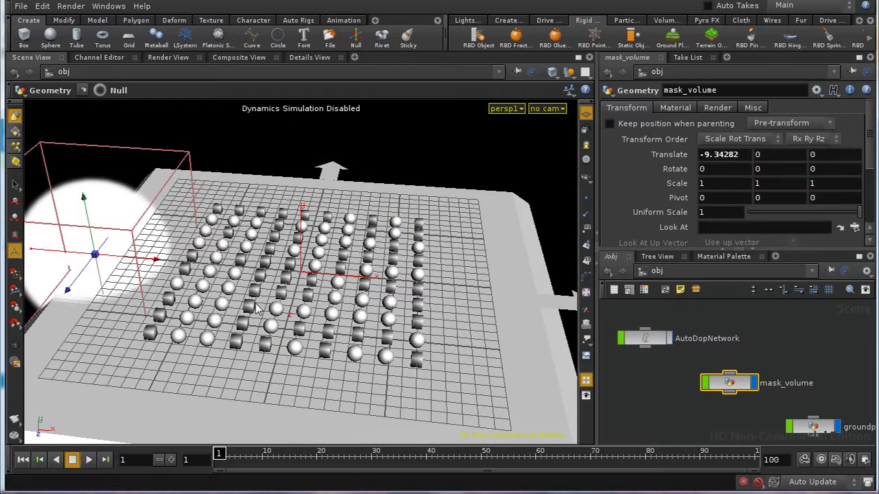
alt+click(688, 156)
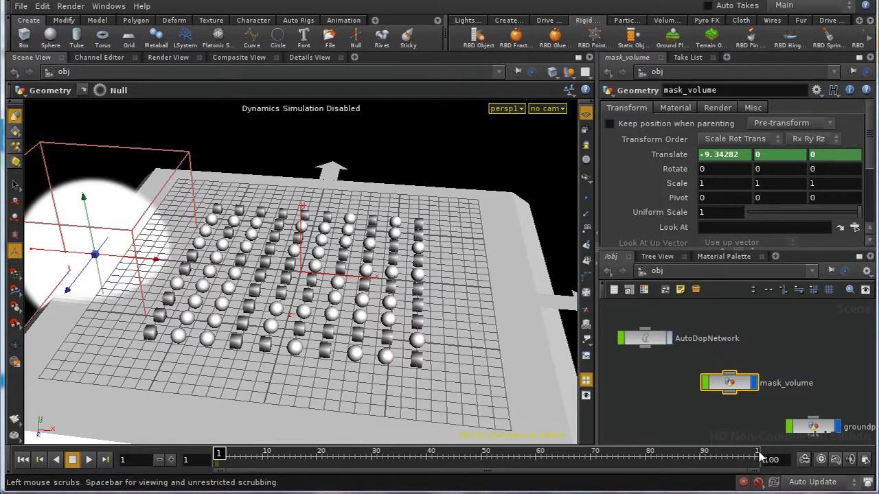
Step: At frame 100, key mask_volume's position at Translate X 9.23848
click(103, 461)
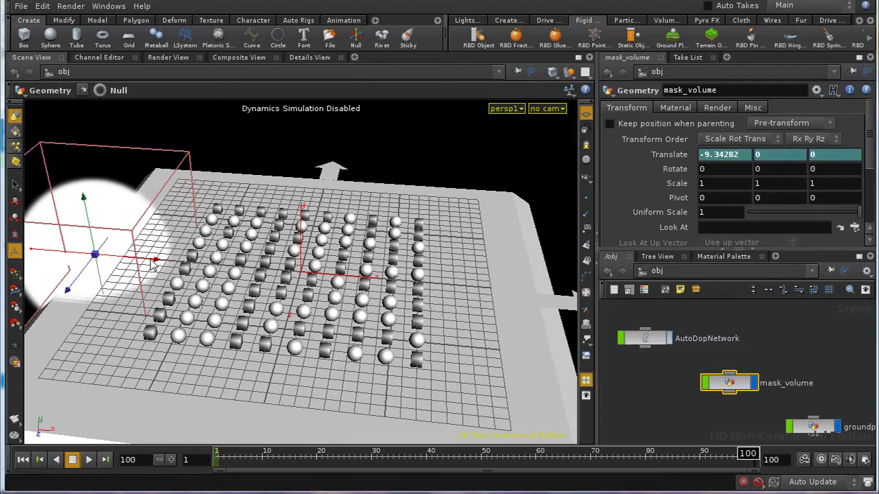
drag(154, 266, 587, 304)
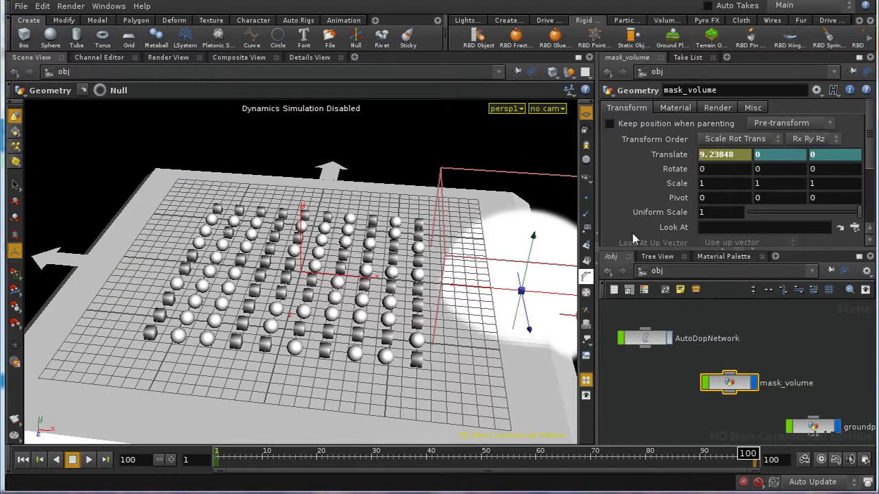
alt+click(683, 159)
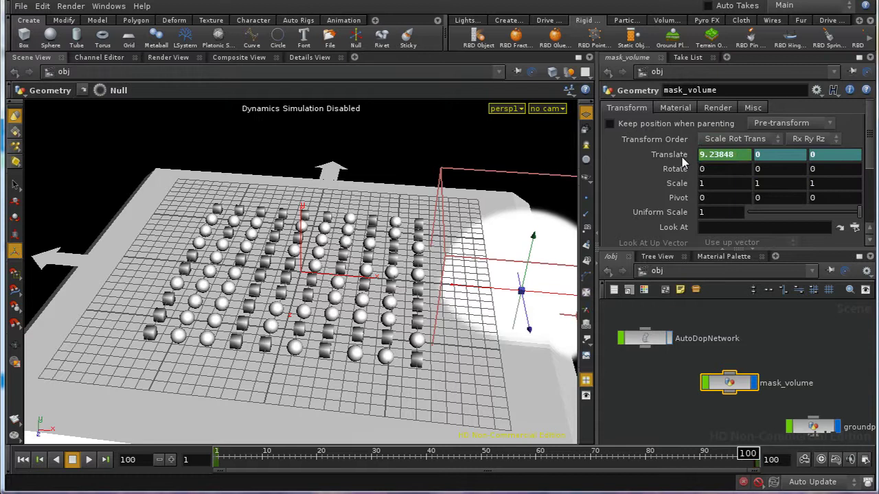
alt+click(783, 158)
Step: Play back the mask_volume sweep from frame 1 and rewind
click(24, 460)
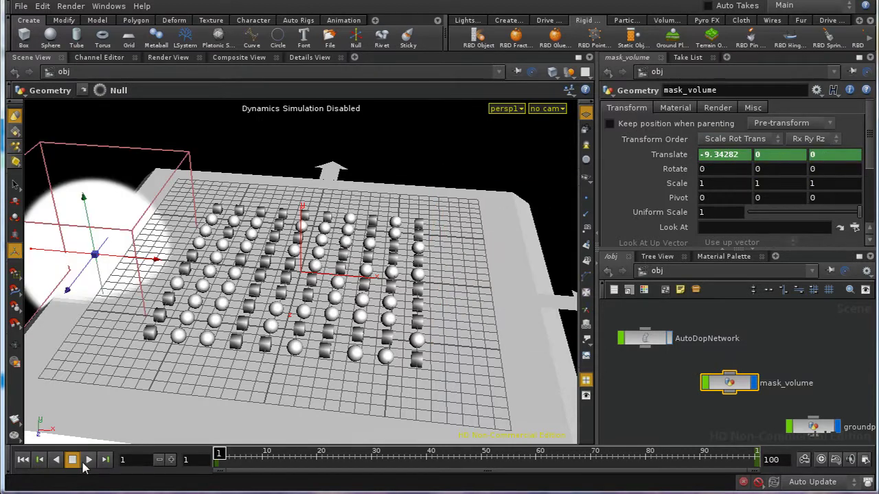
click(87, 461)
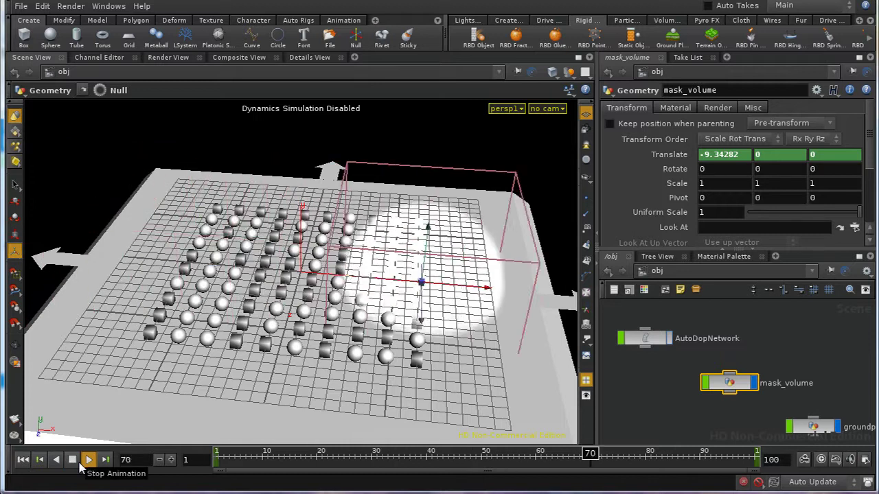
click(72, 460)
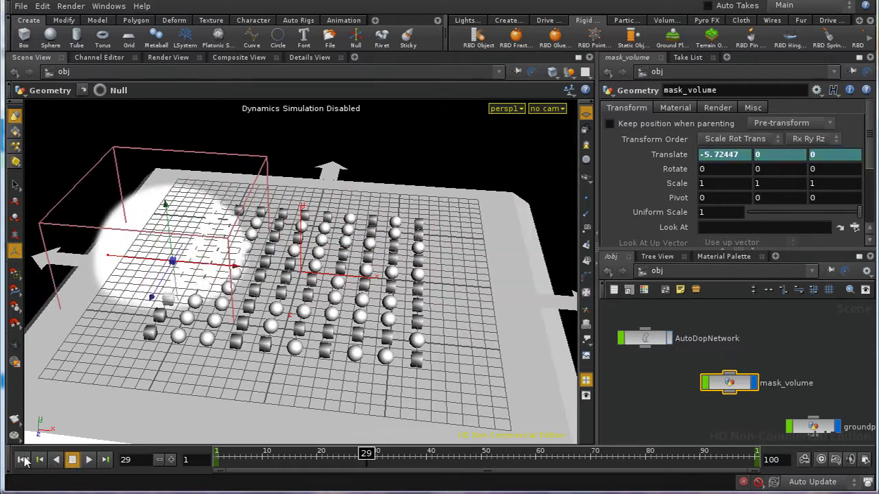
click(23, 460)
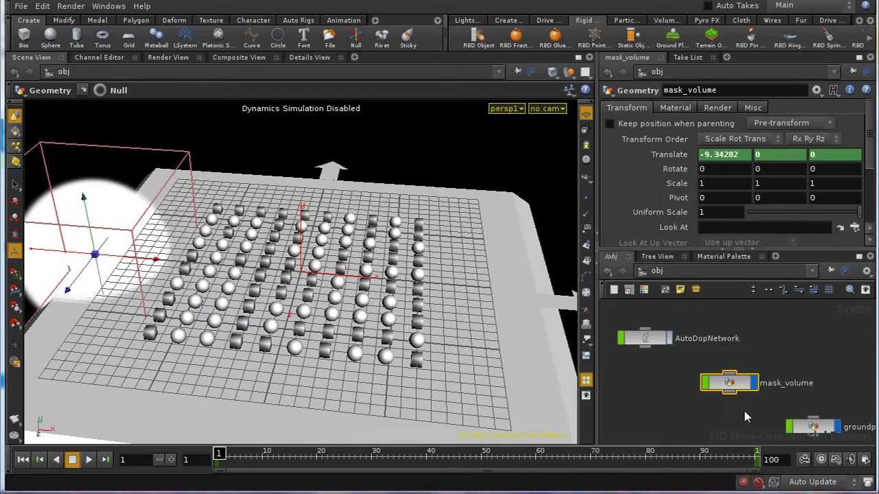
Step: Inside AutoDopNetwork, select the sopscalarfield1 node to show its parameters
double_click(657, 339)
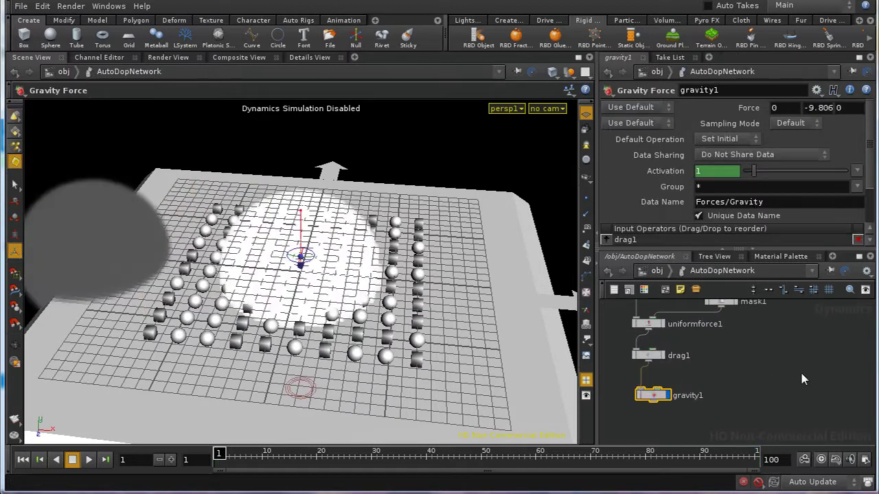
middle_drag(803, 379, 739, 444)
middle_drag(769, 392, 745, 464)
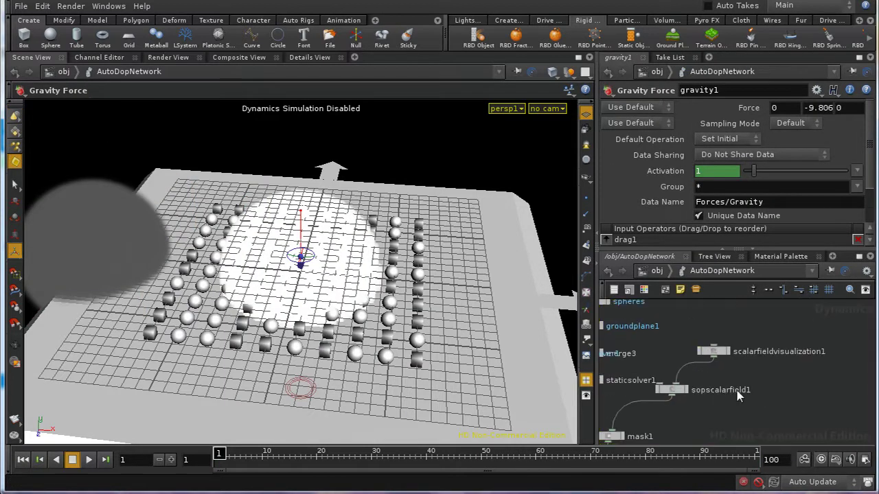
click(718, 353)
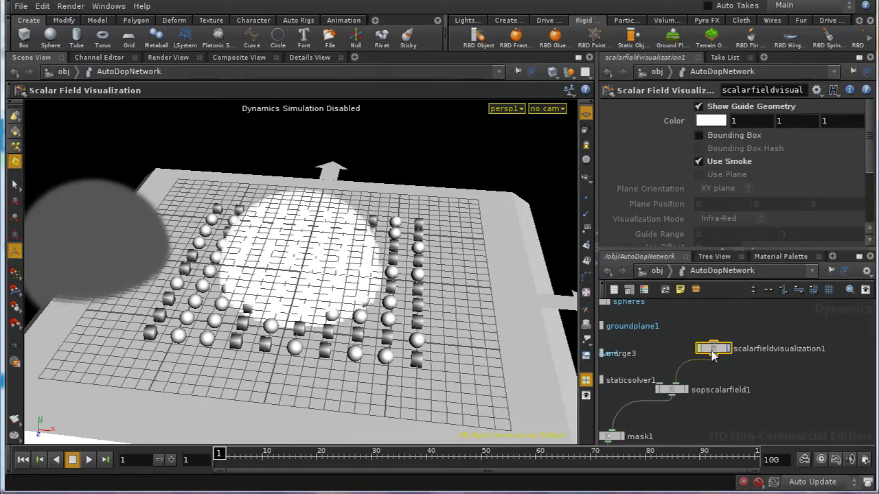
click(675, 390)
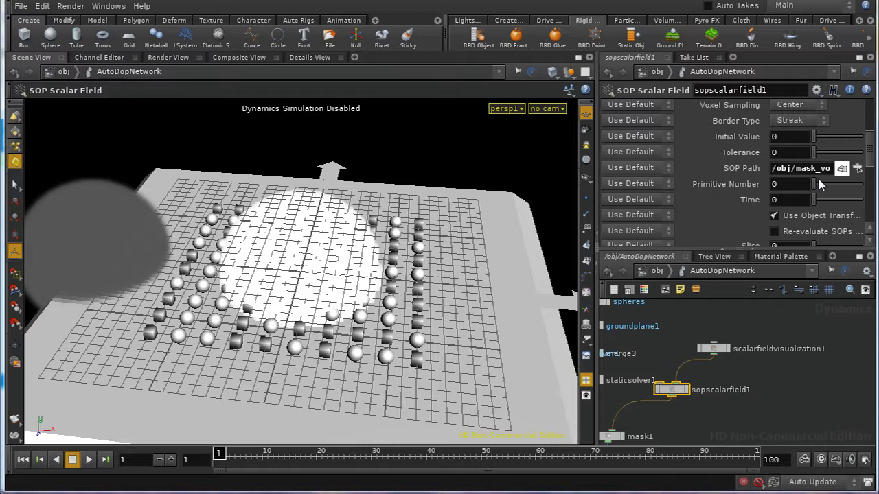
Step: Set sopscalarfield1's Time to $ST with the Set Always update option
click(751, 200)
double_click(775, 208)
text($ST)
key(Return)
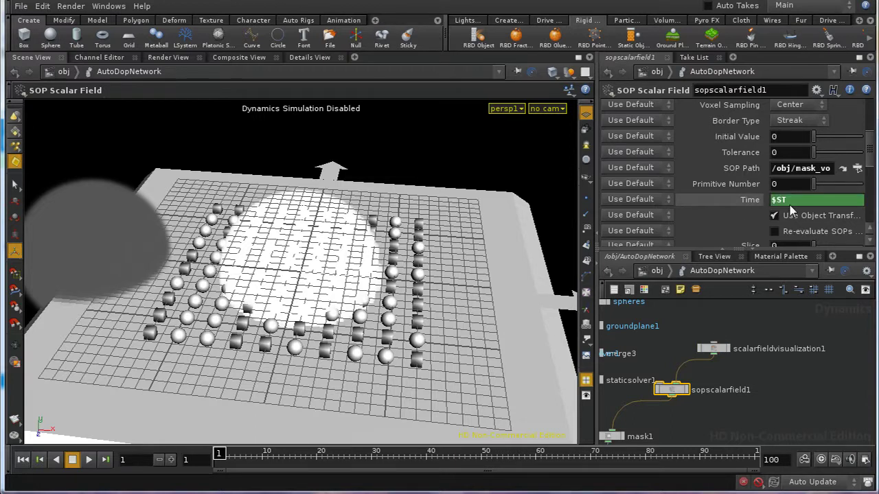
click(655, 199)
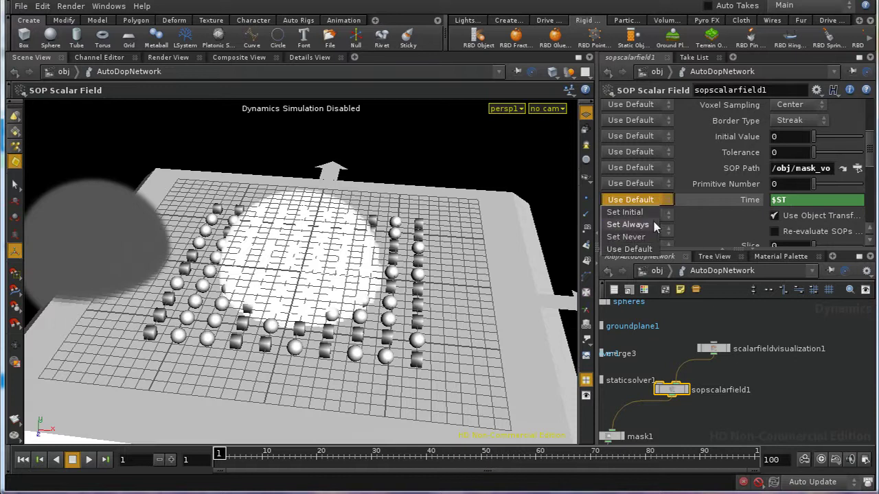
click(654, 222)
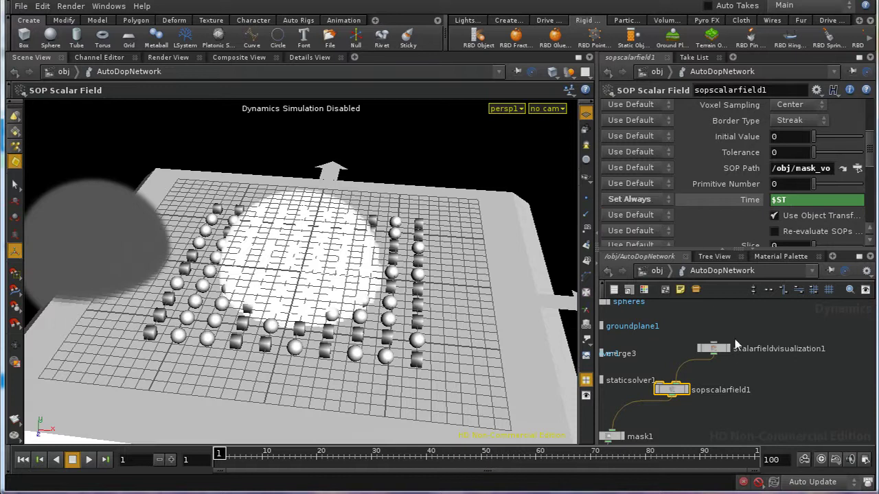
Step: Test playback, re-enter AutoDopNetwork, and replay from frame 1 to frame 20
click(89, 460)
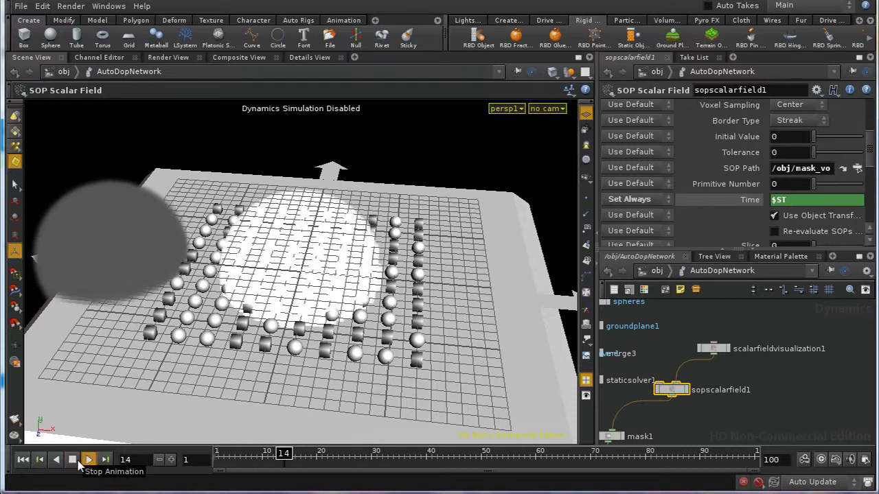
click(72, 460)
click(648, 273)
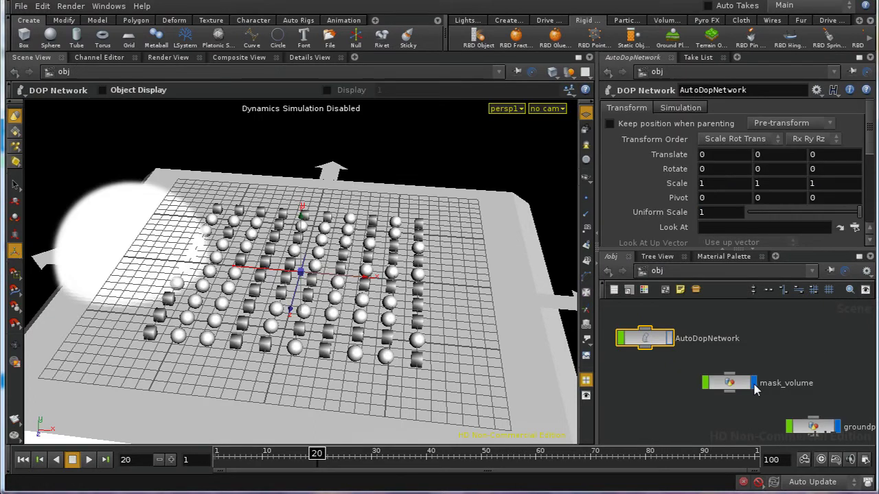
double_click(647, 341)
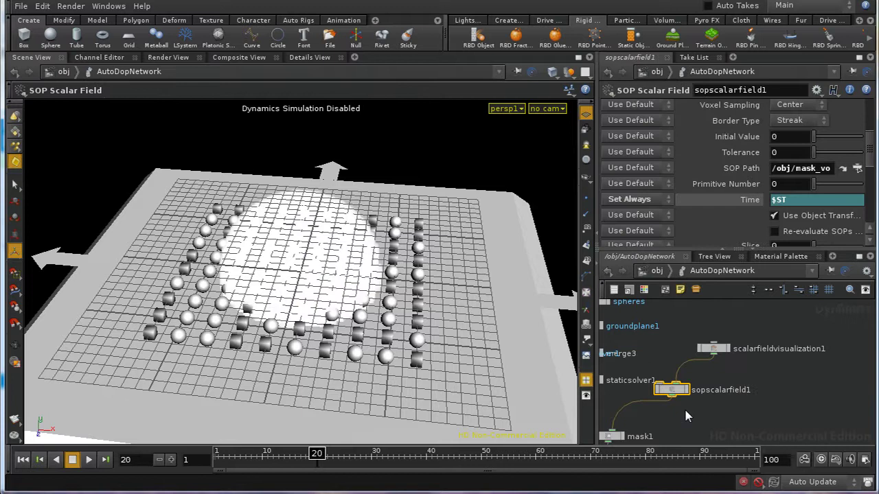
middle_drag(730, 418, 748, 422)
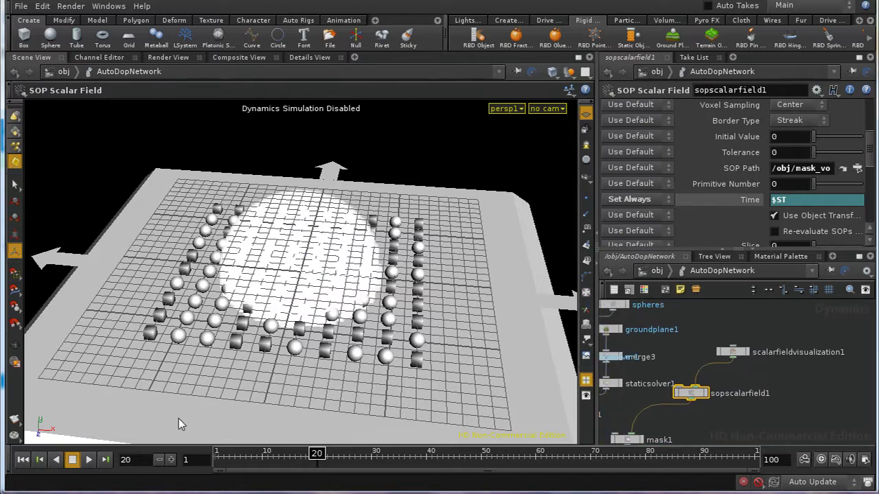
click(26, 462)
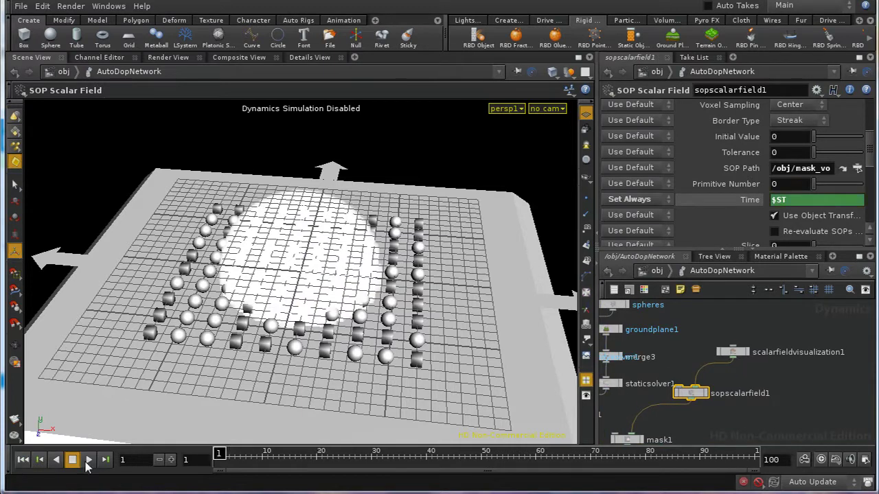
click(87, 461)
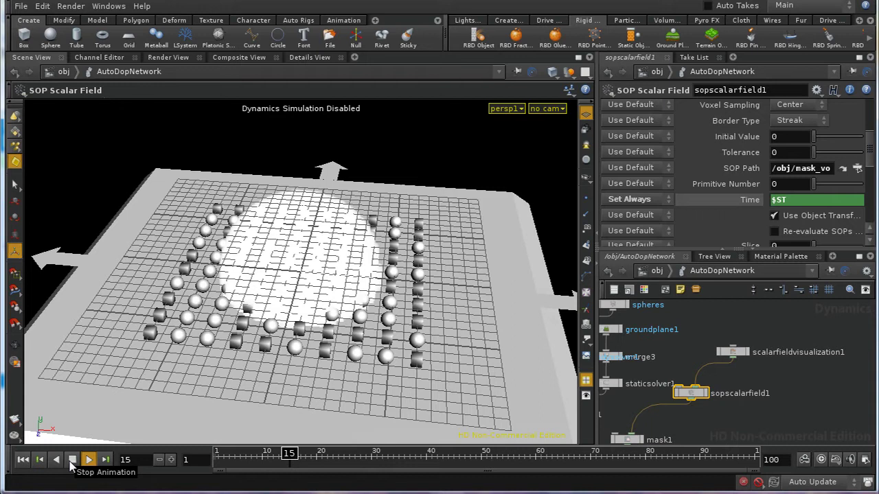
click(71, 461)
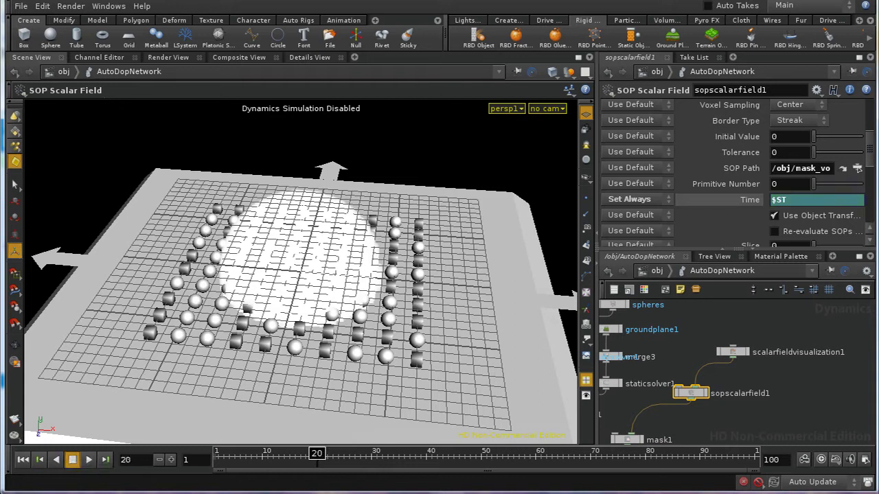
Step: Rewind to frame 1 and play until the mask sphere enters from the grid's left edge
click(23, 459)
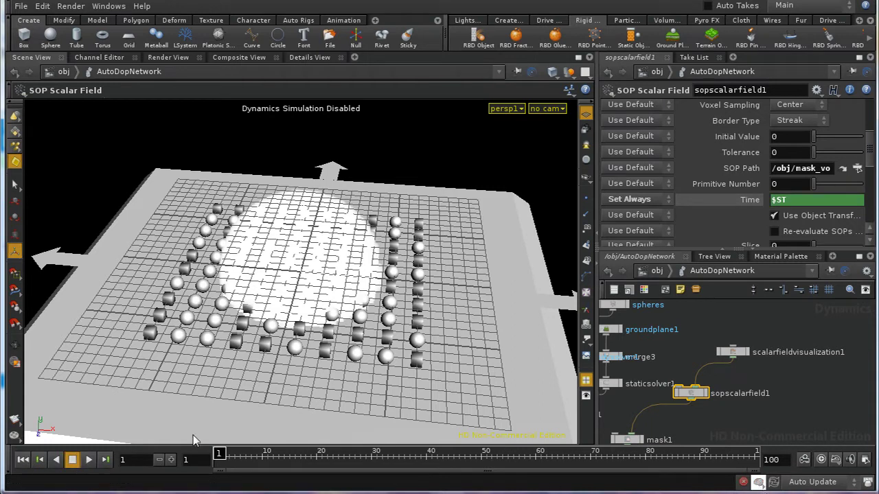
click(90, 461)
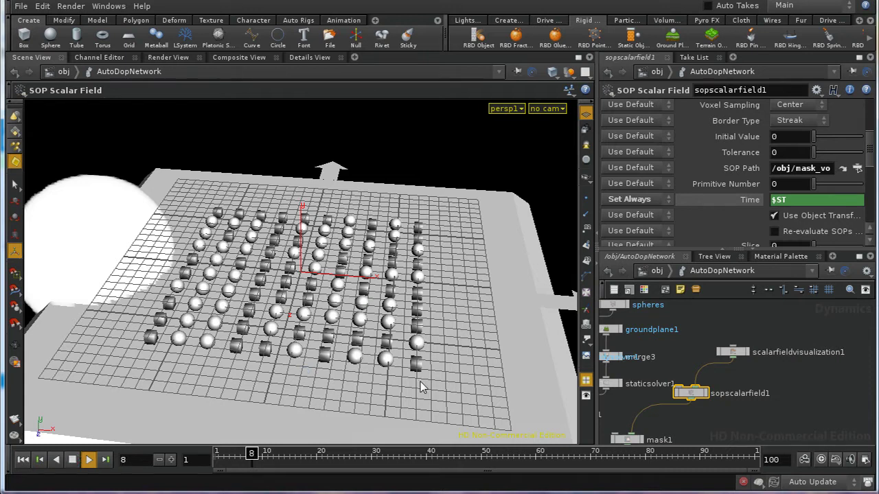
Step: Stop playback, try Set Always on SOP Path, then revert it to default
click(73, 460)
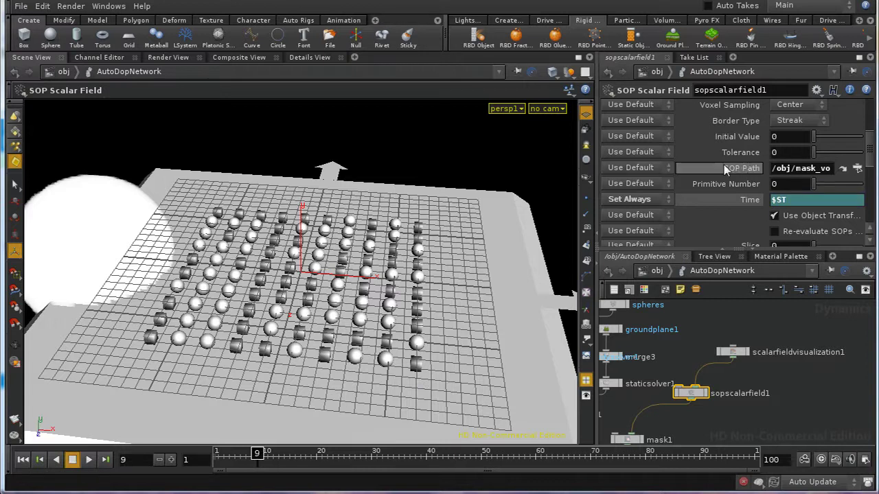
click(645, 168)
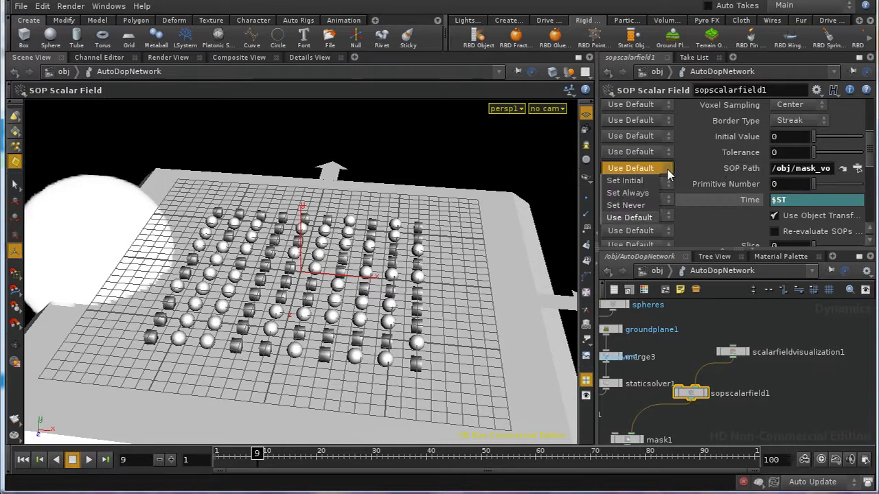
click(654, 194)
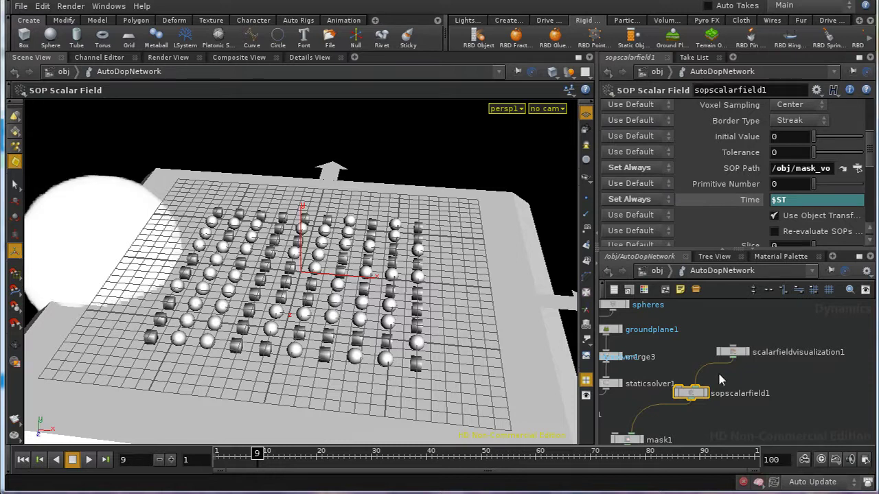
middle_drag(666, 434, 736, 403)
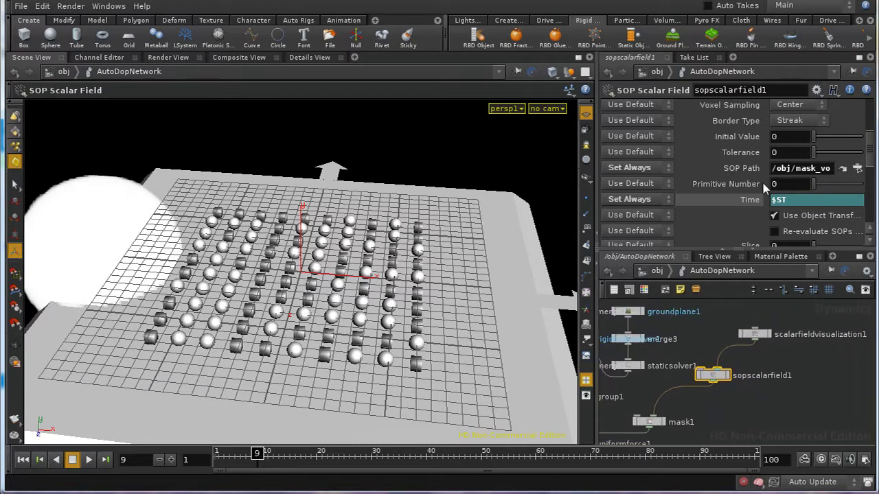
click(668, 169)
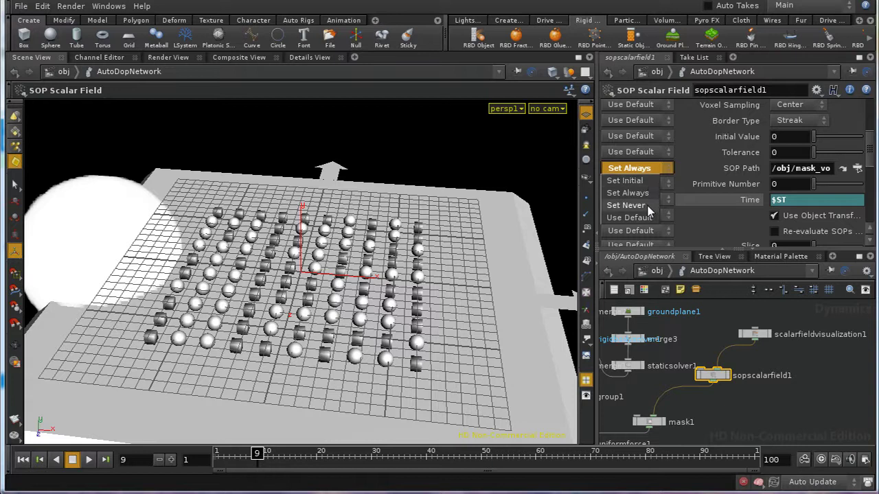
click(630, 217)
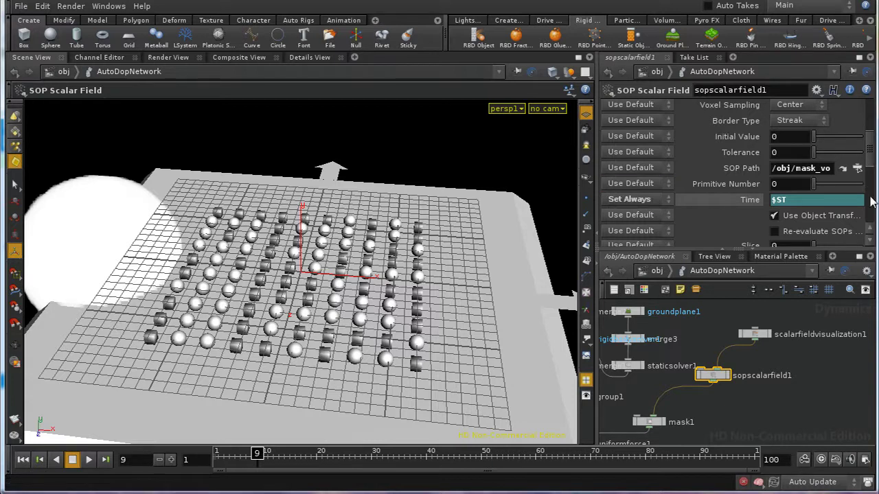
Step: Set both SOP Path and Use SOP Dimensions to Set Always
click(871, 200)
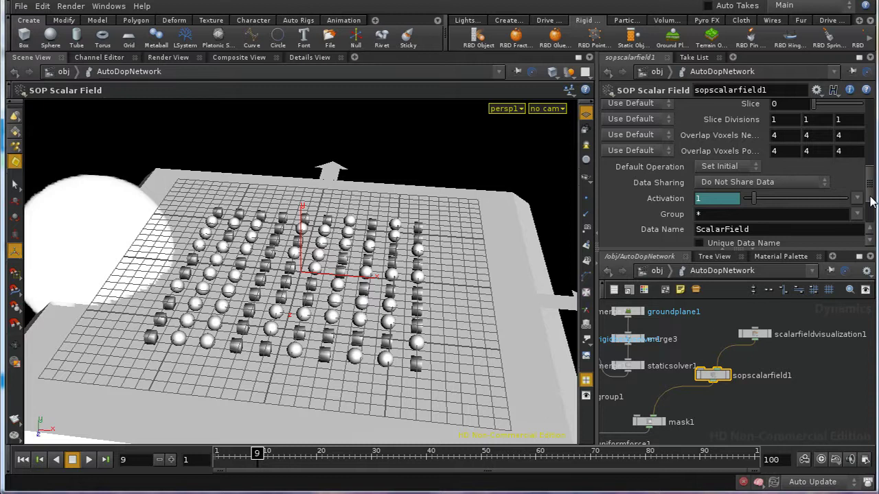
drag(871, 199, 866, 161)
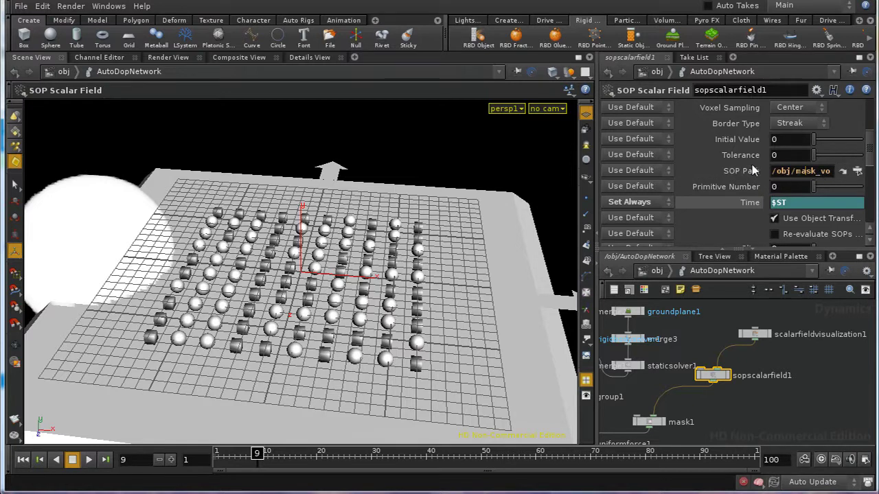
click(669, 172)
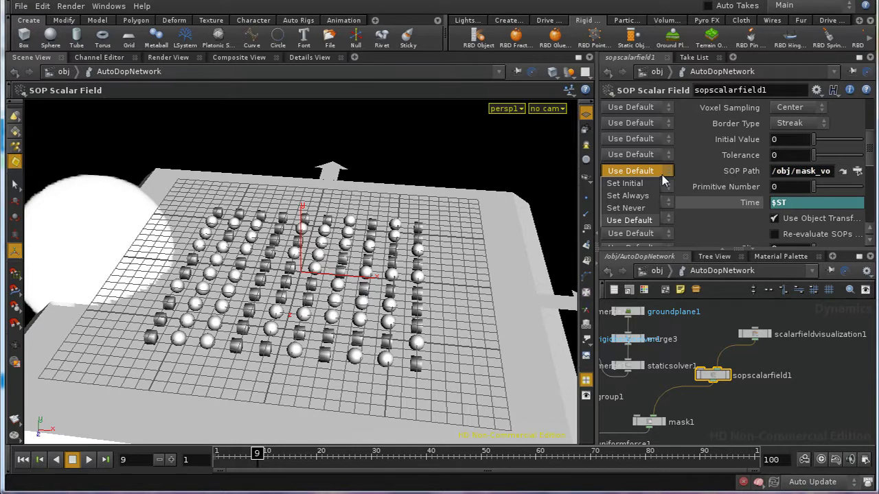
click(648, 196)
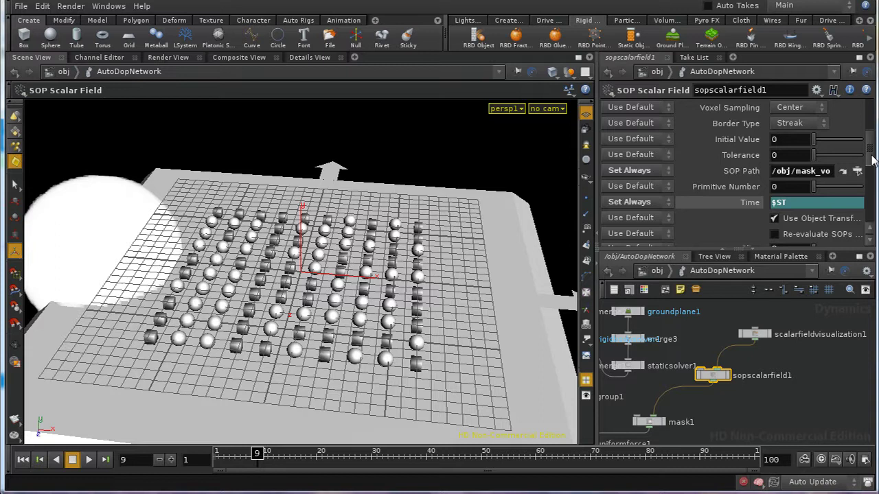
drag(873, 159, 873, 118)
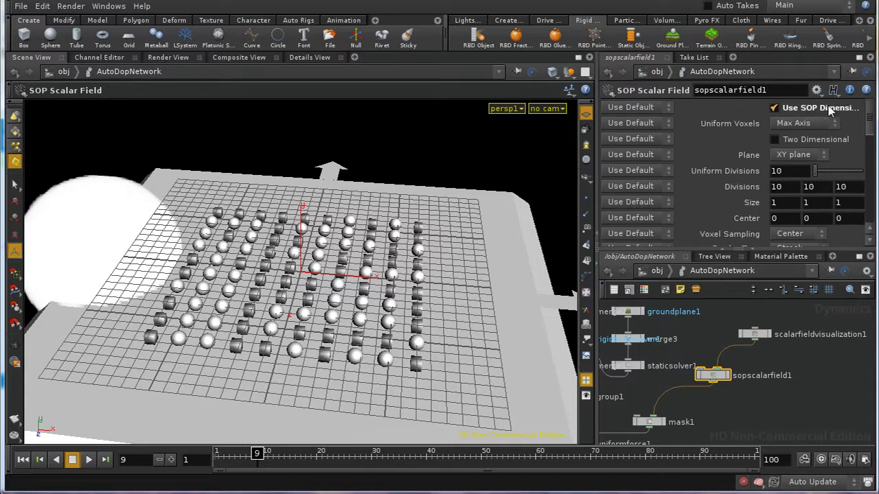
click(653, 108)
click(644, 132)
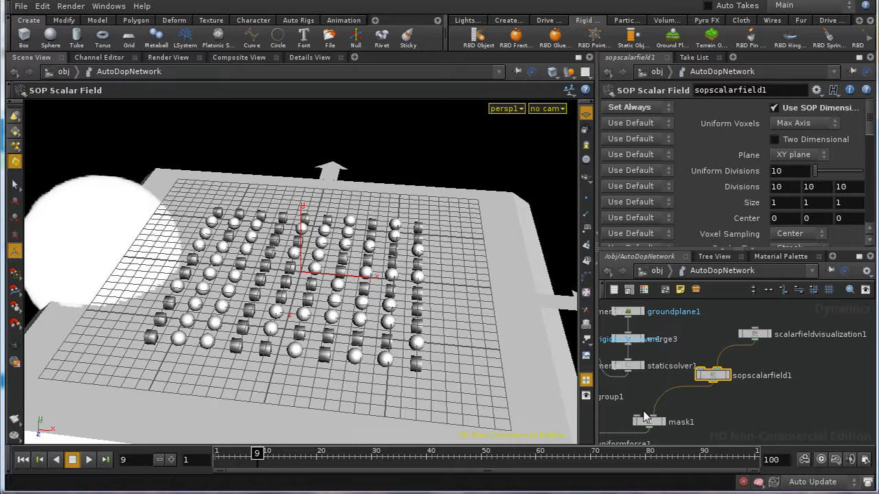
Step: Rewind to frame 1 and start playing the uniform-force simulation
click(23, 464)
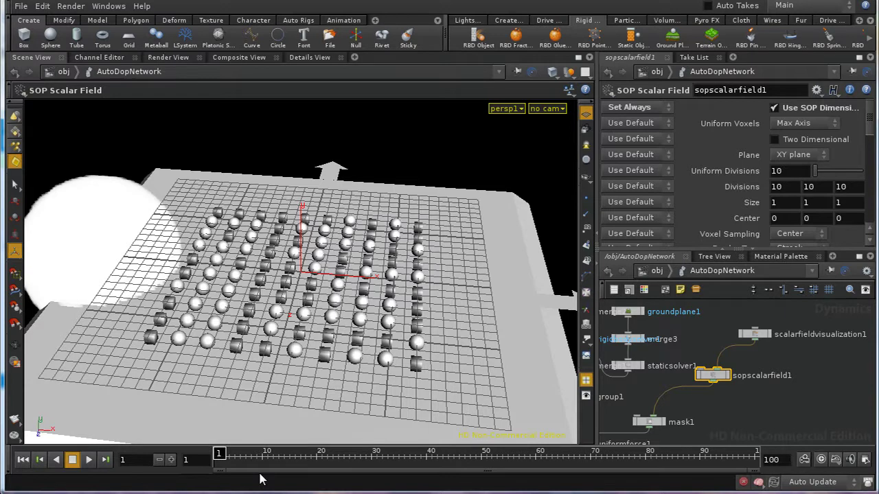
key(Up)
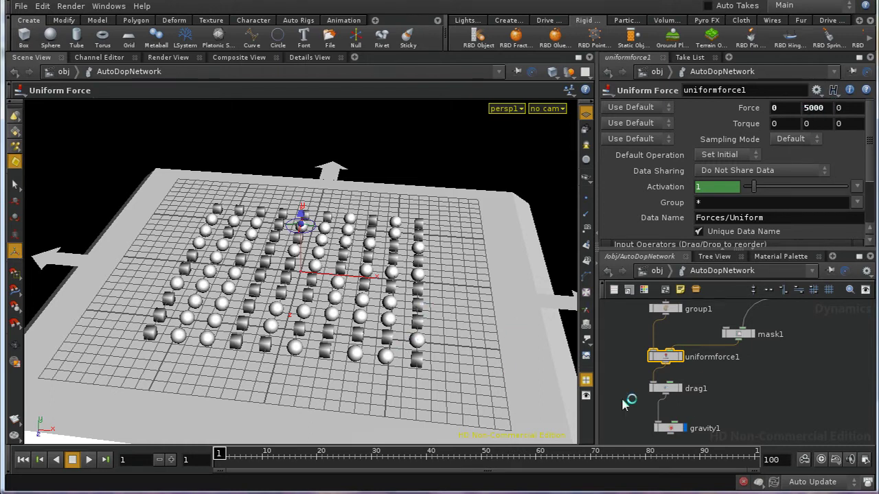
Step: Play the simulation while sweeping the force field across the objects, then stop
click(87, 459)
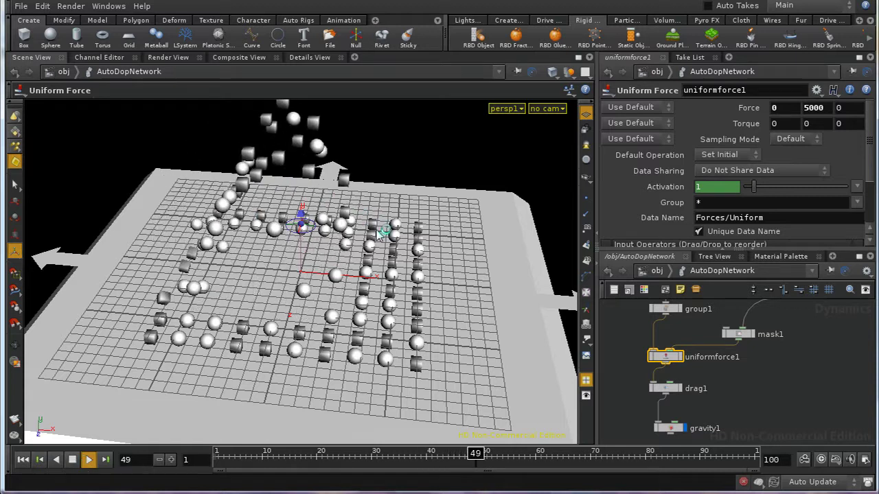
drag(194, 227, 442, 271)
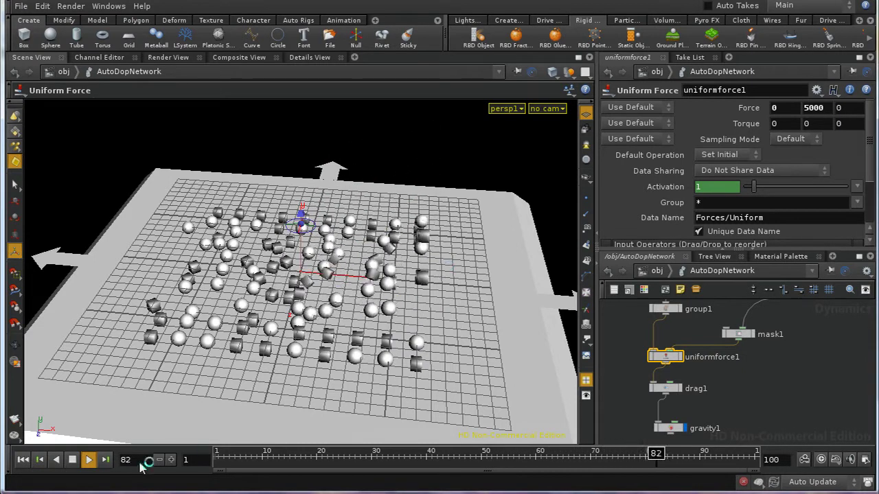
click(72, 459)
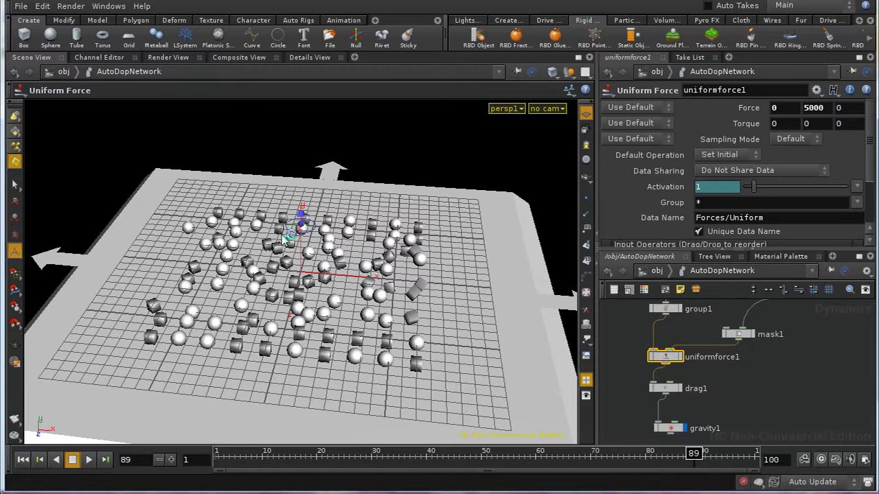
Step: Select mask1 and pan the network to show drag1, gravity1, staticsolver1 and sopscalarfield1
click(741, 334)
middle_drag(851, 302, 823, 382)
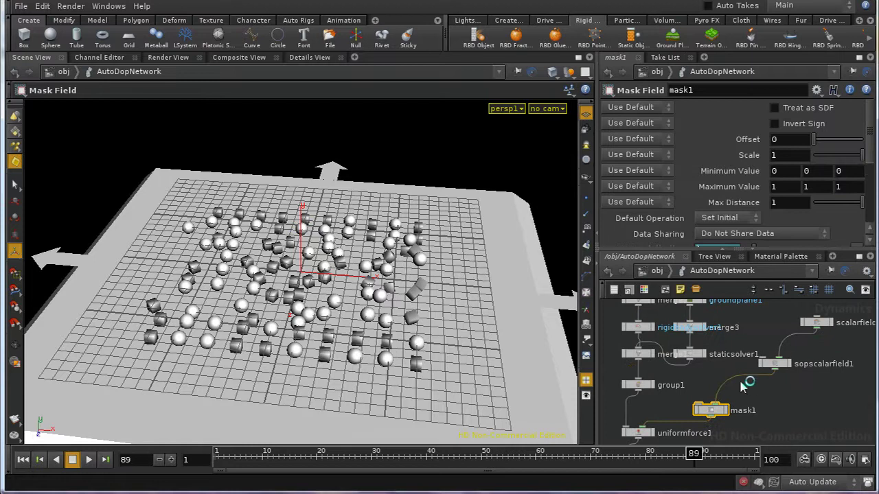
middle_drag(727, 429, 732, 367)
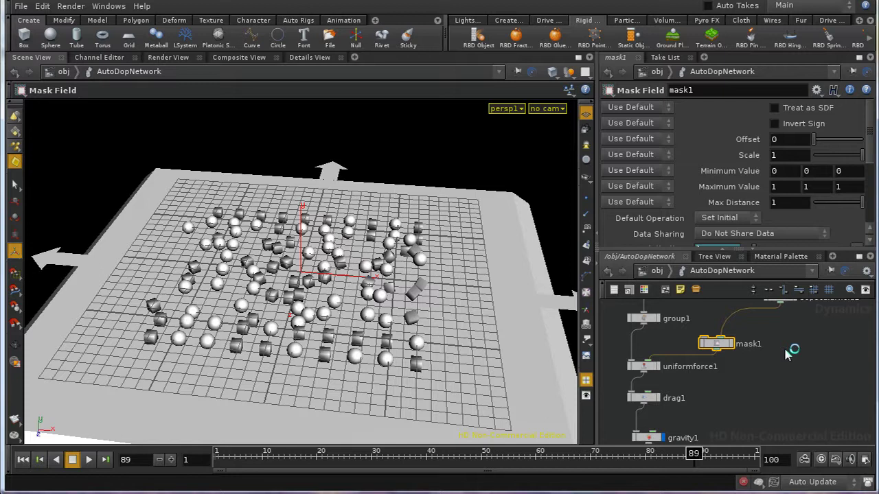
mouse_move(785, 363)
middle_down()
mouse_move(786, 355)
mouse_move(782, 379)
middle_up()
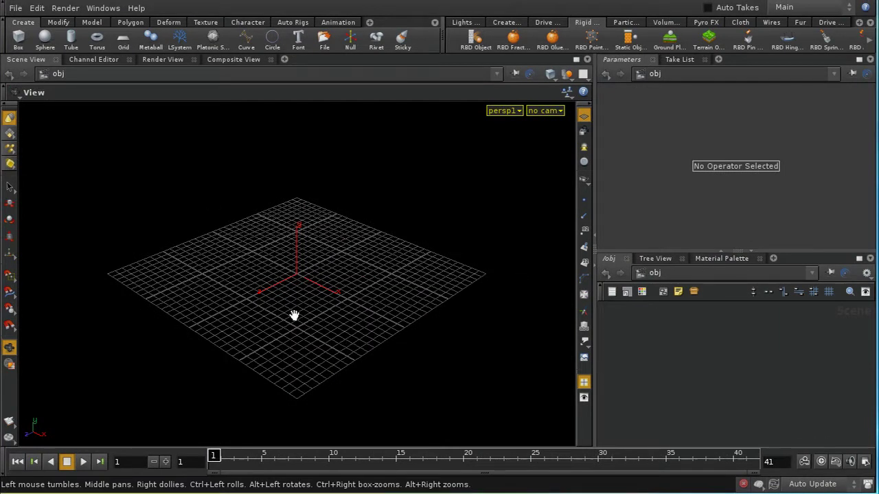
Step: Create a box at the origin and make it an RBD object
click(18, 38)
key(Return)
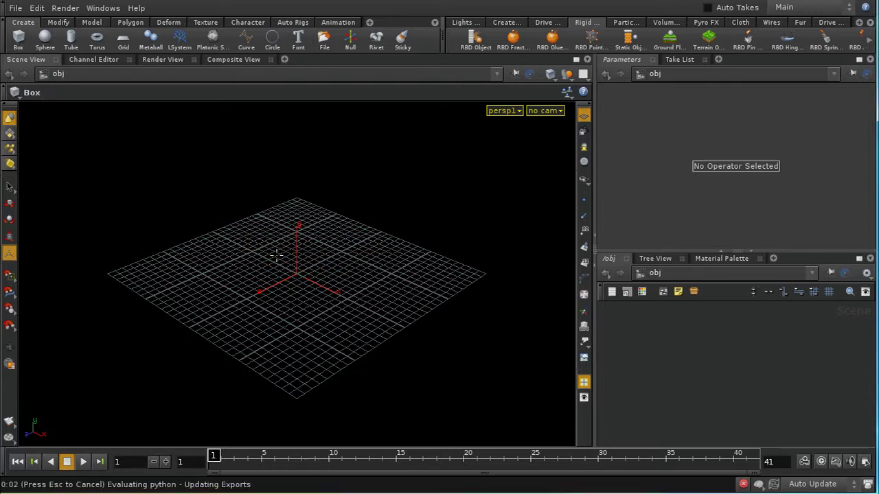
click(476, 40)
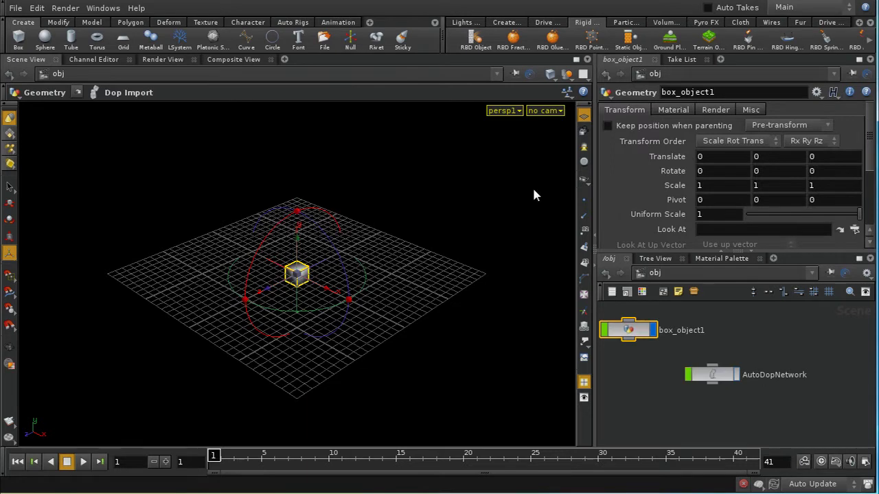
Step: Inside AutoDopNetwork, delete gravity1 and open the Global Animation Options
double_click(718, 381)
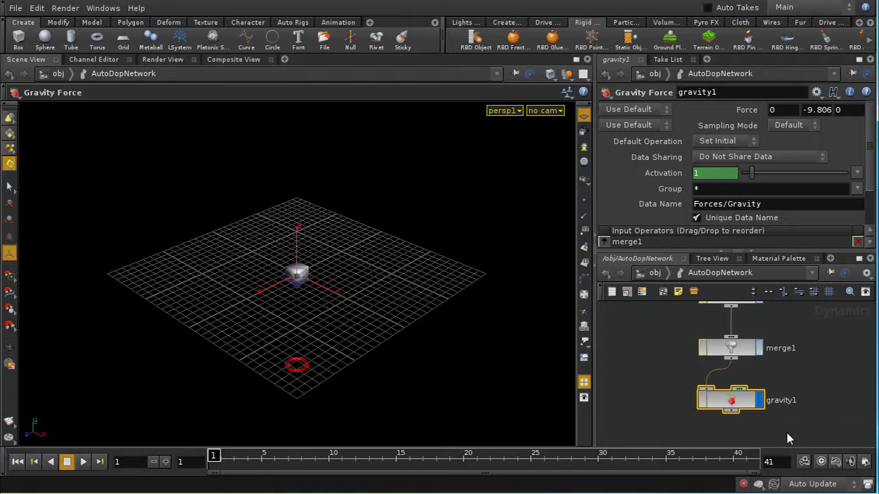
key(Delete)
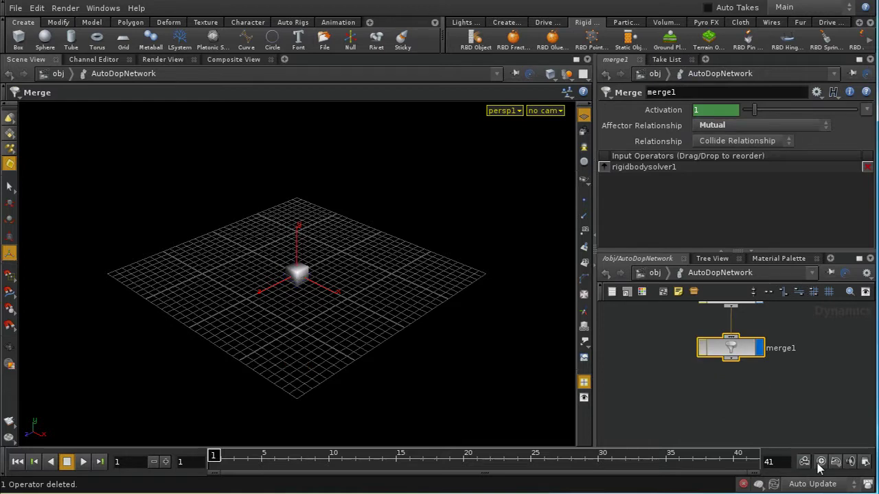
mouse_move(747, 384)
middle_down()
mouse_move(743, 440)
mouse_move(747, 400)
middle_up()
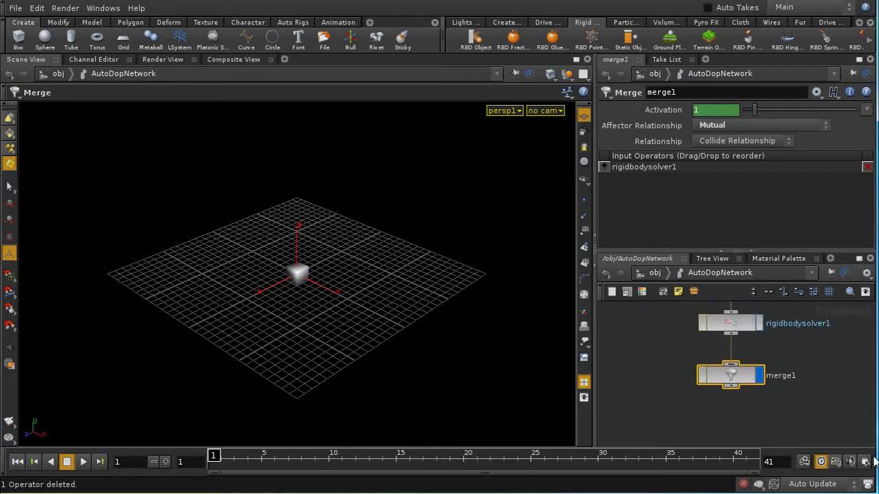
click(867, 461)
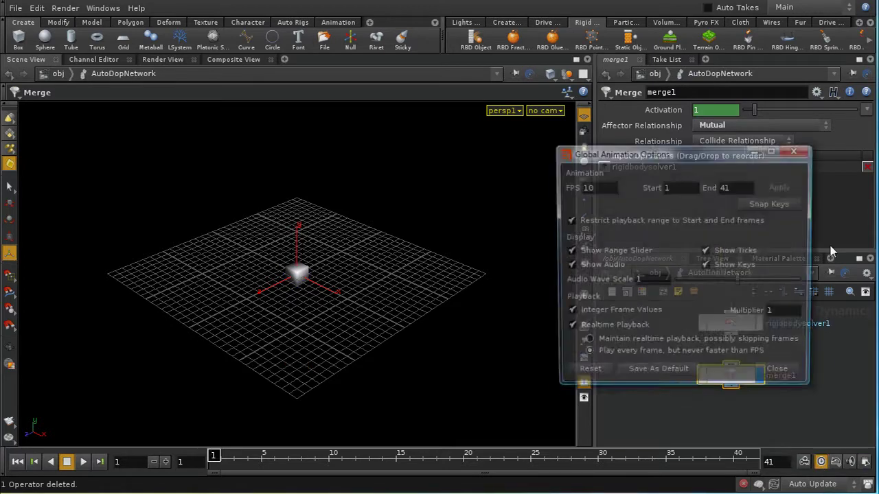
Step: Set the animation end frame to 100 without stretching existing channels
click(730, 192)
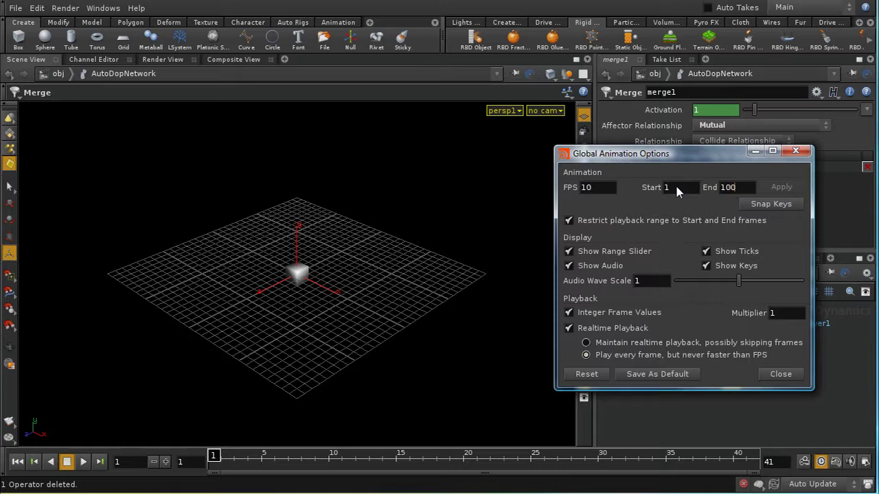
click(662, 189)
click(767, 191)
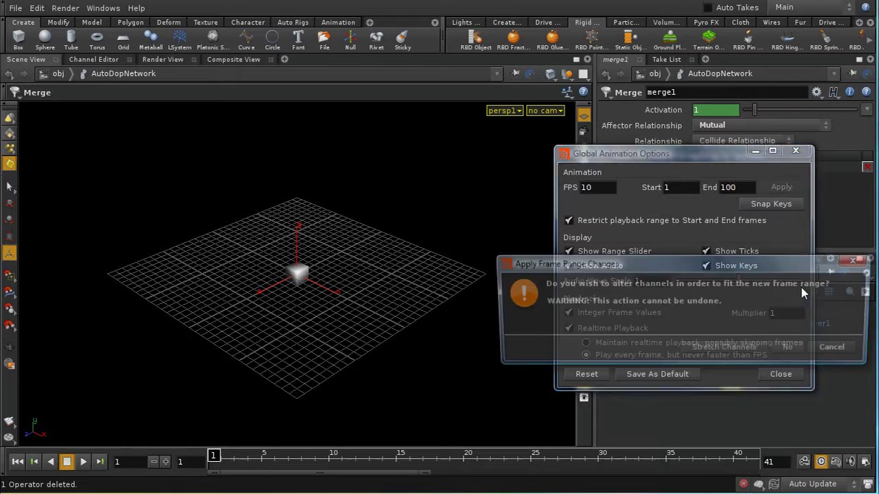
click(791, 350)
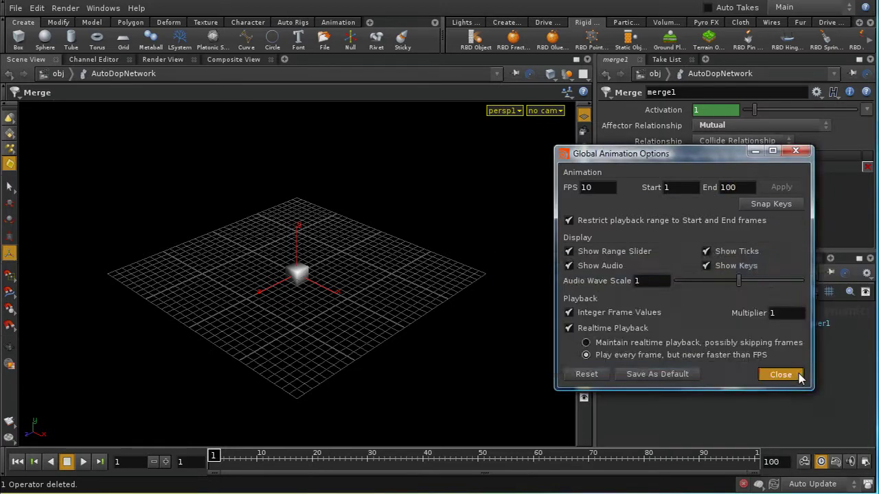
click(780, 375)
Step: Give box_object1 an initial Z velocity of -5 and play the simulation
scroll(816, 367, up, 5)
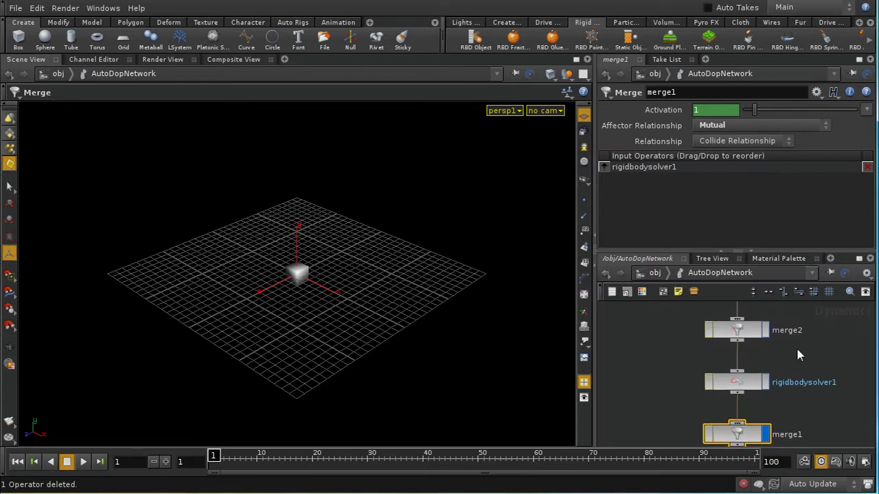
click(744, 351)
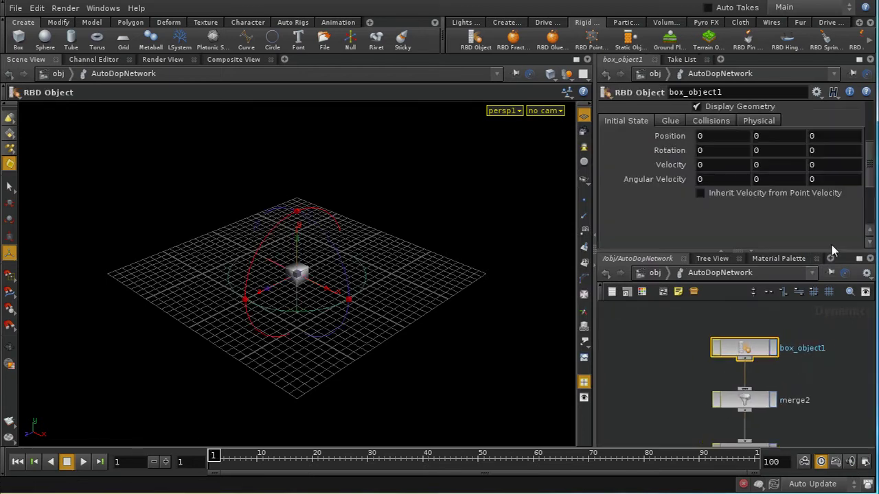
scroll(858, 165, up, 3)
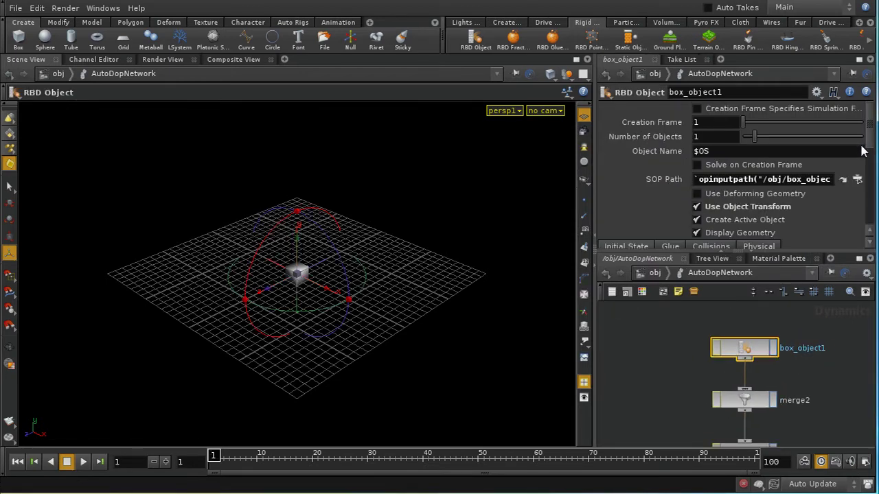
scroll(860, 143, down, 3)
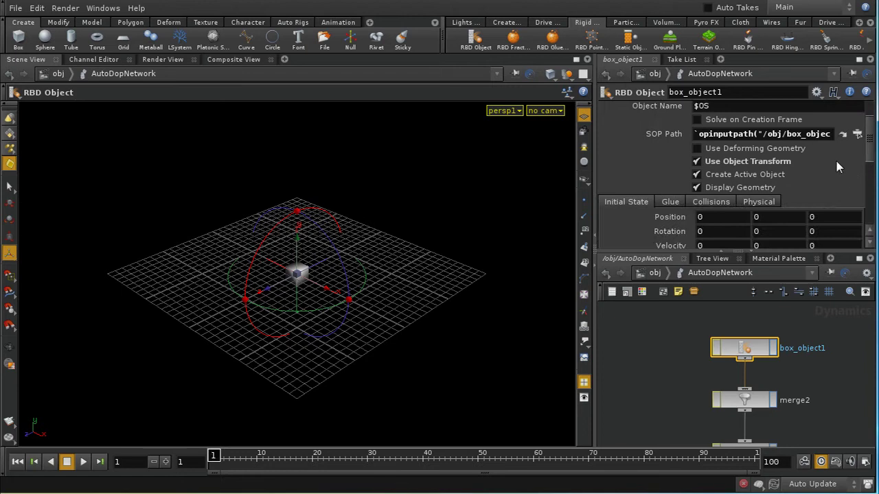
scroll(870, 164, down, 5)
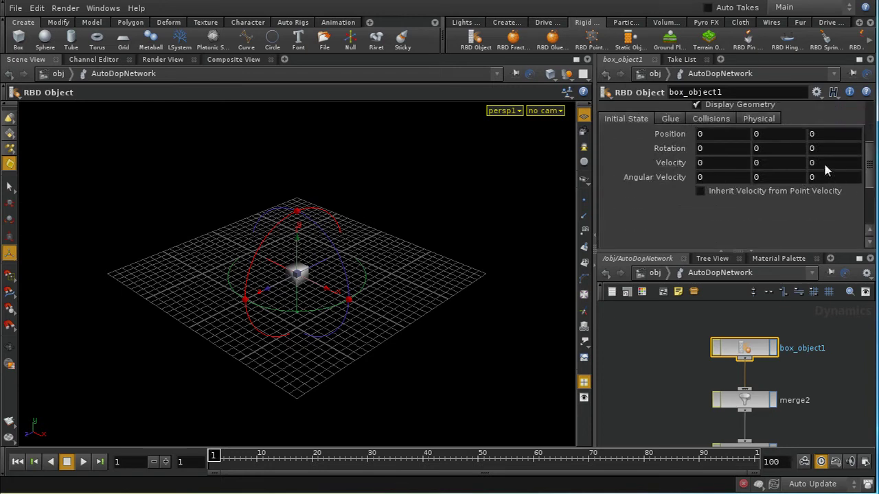
click(824, 164)
text(-5)
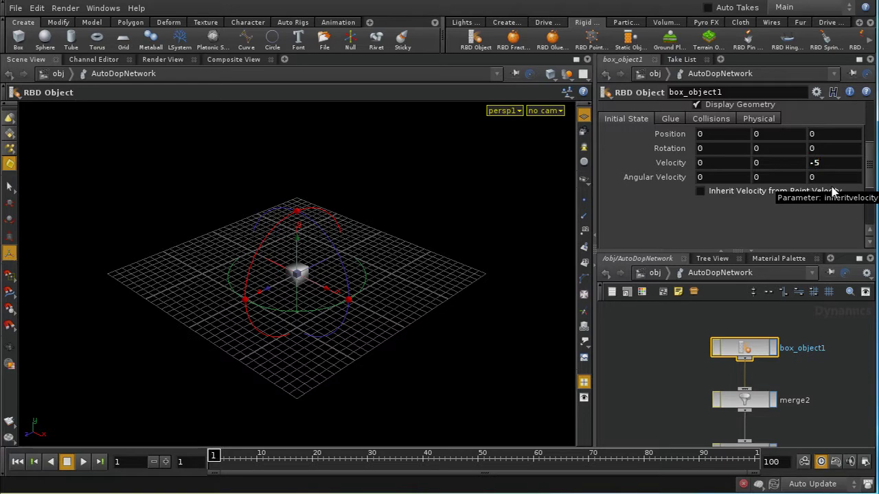
click(83, 462)
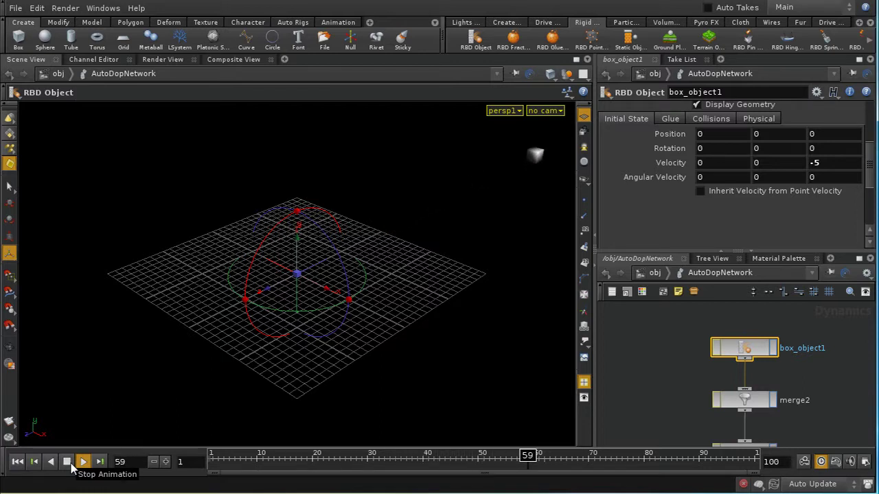
Step: Stop playback at the box's run, rewind to frame 1, and show rigidbodysolver1 and merge1
click(67, 462)
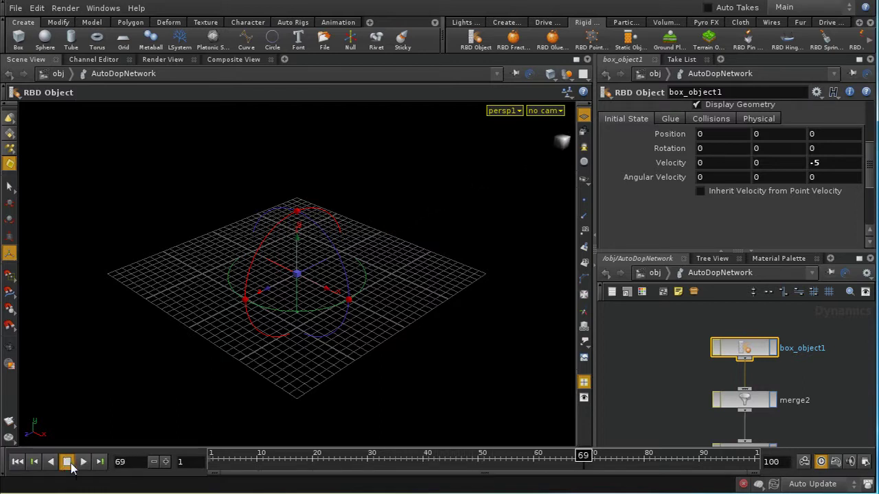
click(17, 462)
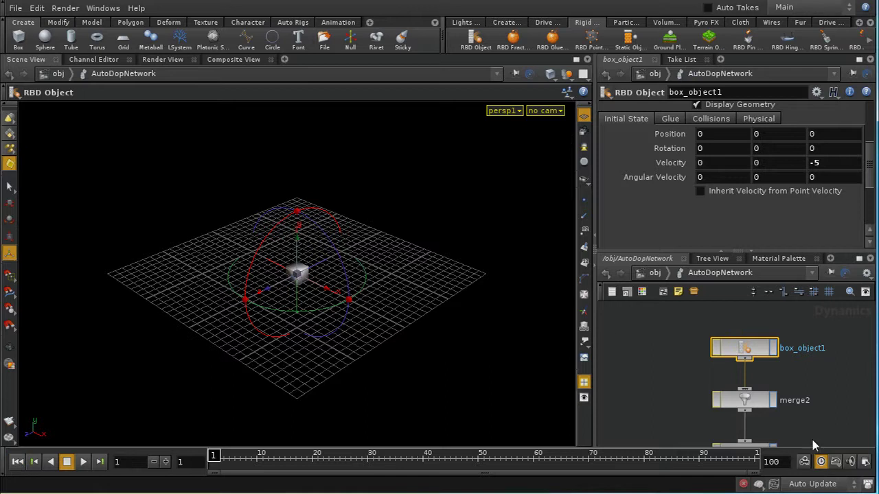
scroll(769, 412, down, 5)
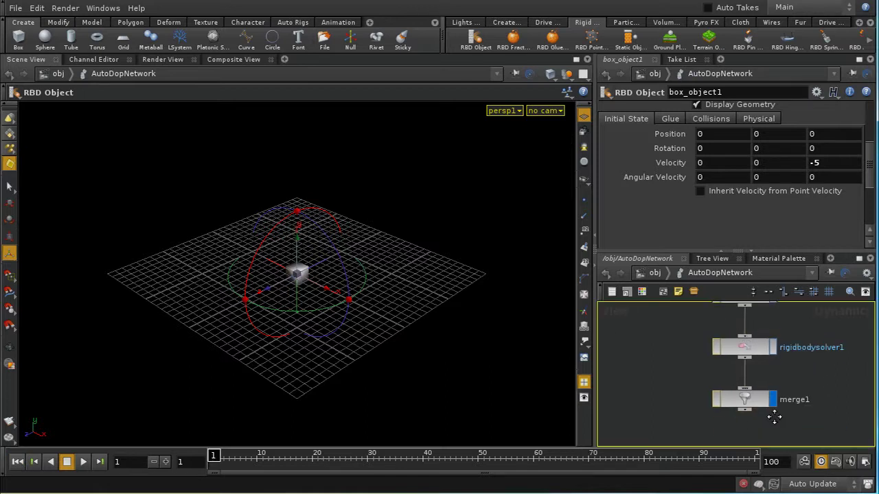
scroll(770, 404, down, 2)
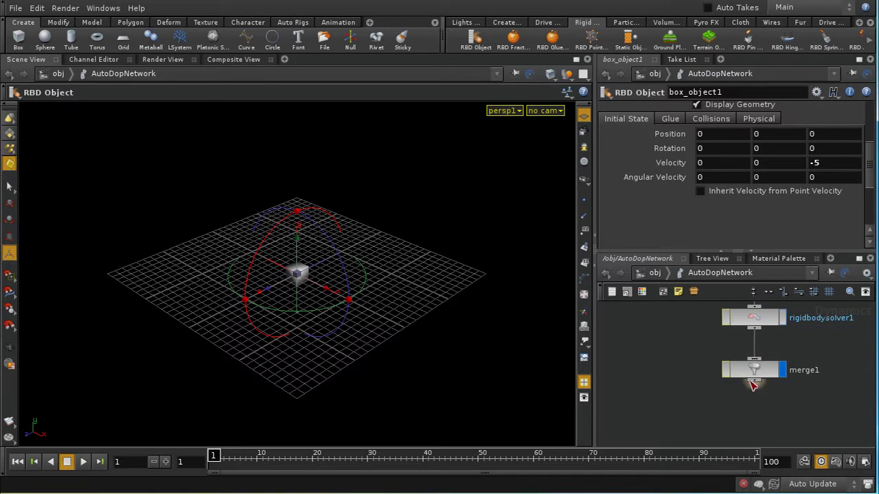
Step: Add a Drag Force node below merge1 with Scale Force 250
key(Tab)
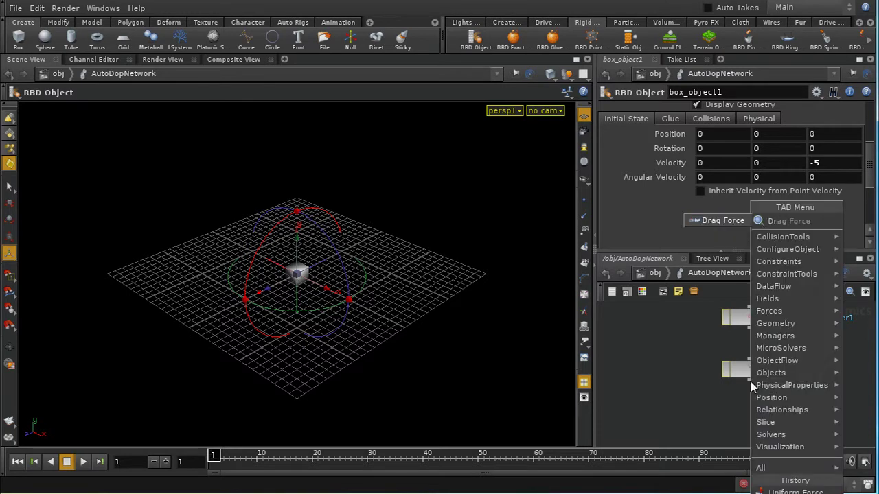
key(Return)
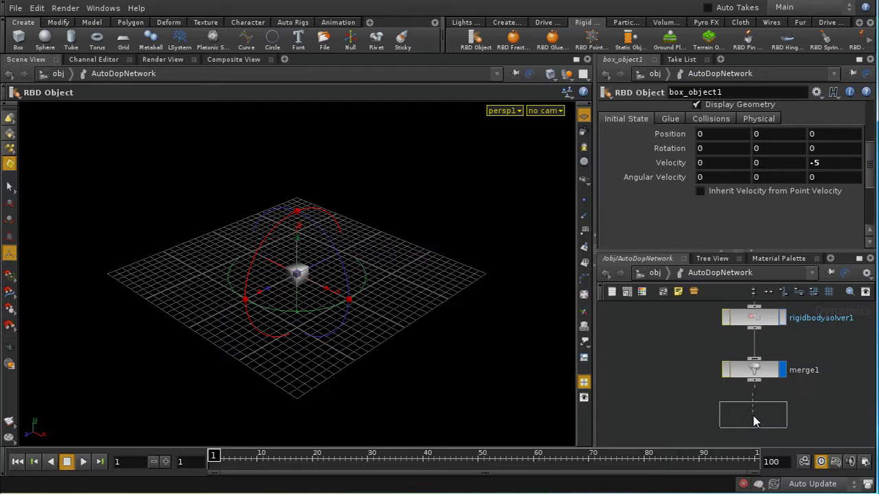
click(758, 413)
middle_drag(826, 410, 820, 373)
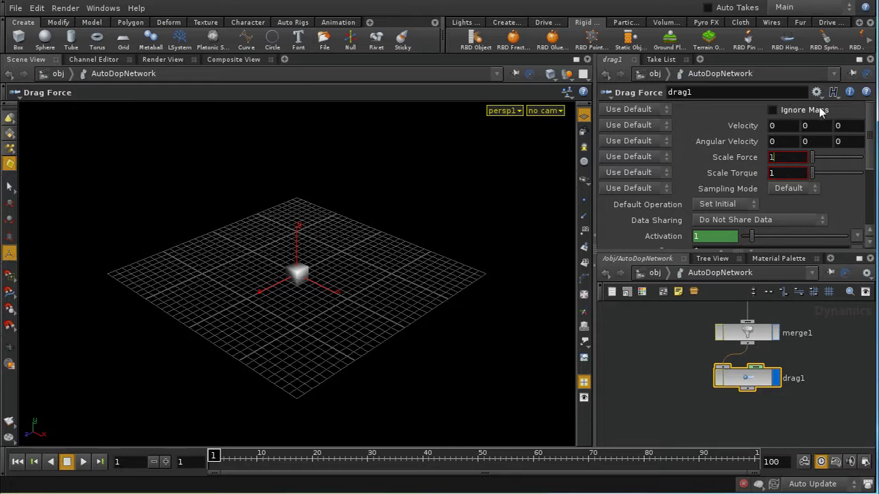
double_click(778, 158)
text(250)
key(Return)
Step: Play the drag simulation, check Velocity Z -5, then replay and stop at frame 61
click(83, 461)
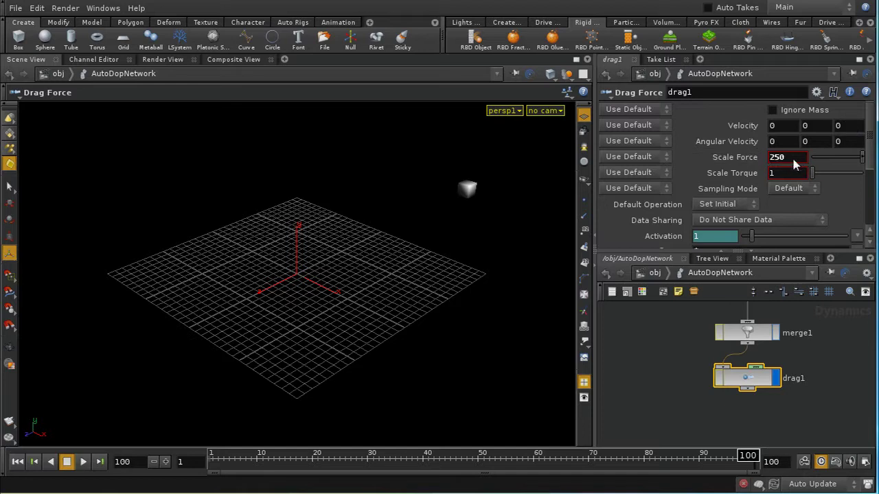
click(839, 127)
click(17, 461)
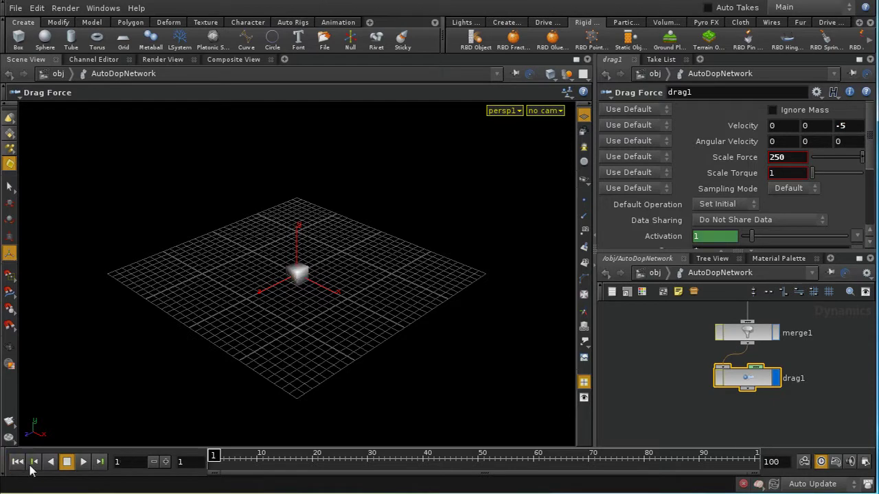
click(84, 464)
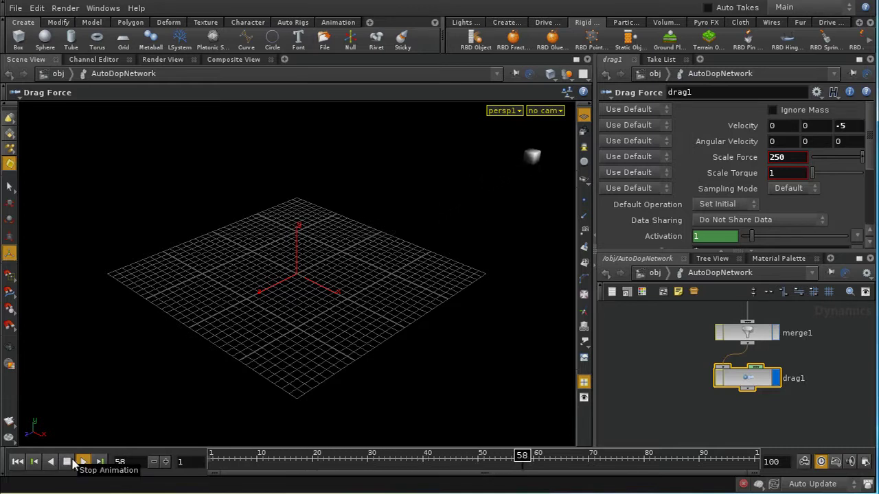
click(71, 462)
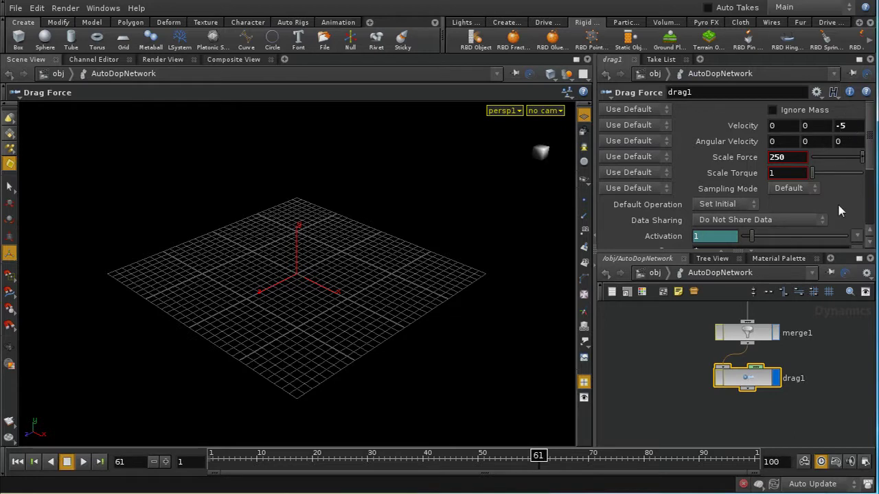
middle_drag(812, 342, 806, 369)
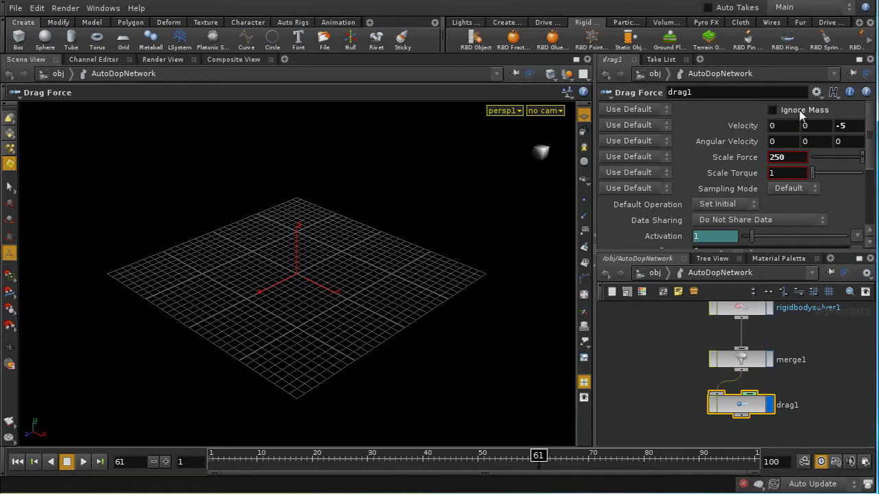
scroll(872, 149, down, 1)
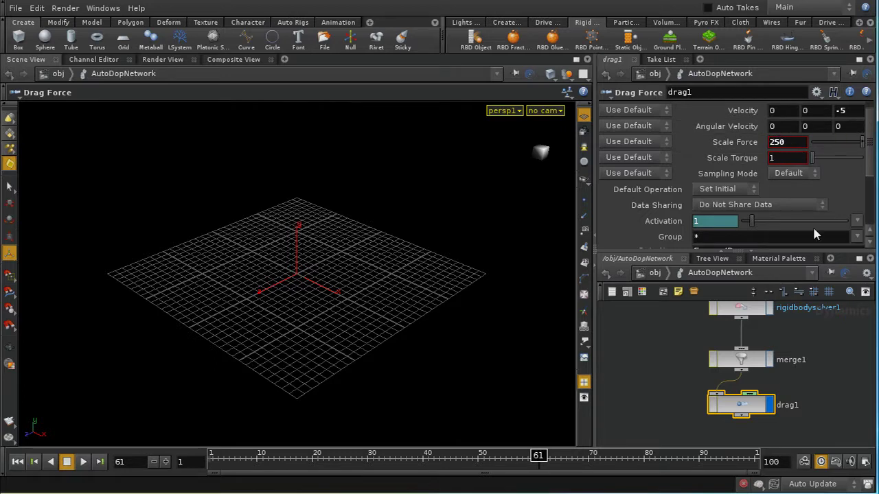
mouse_move(826, 397)
middle_down()
mouse_move(810, 383)
mouse_move(819, 403)
mouse_move(810, 392)
middle_up()
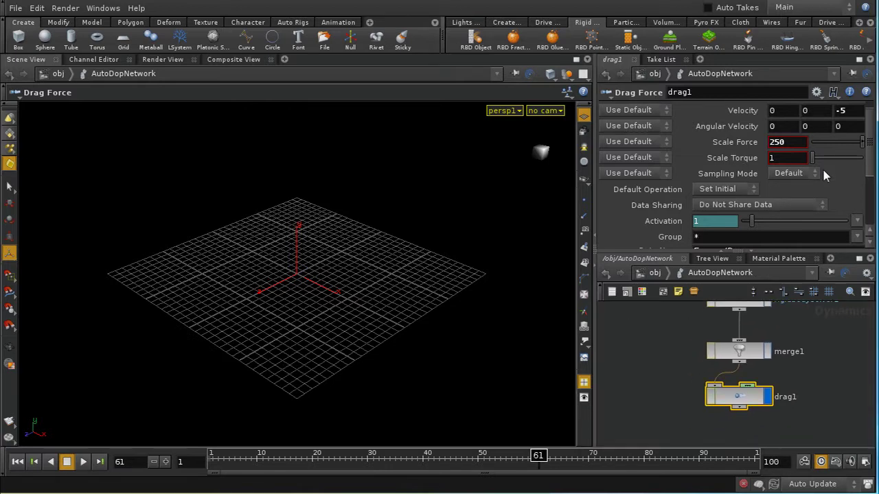
Step: Reposition drag1 in the network and check its Sampling Mode options
drag(868, 157, 868, 142)
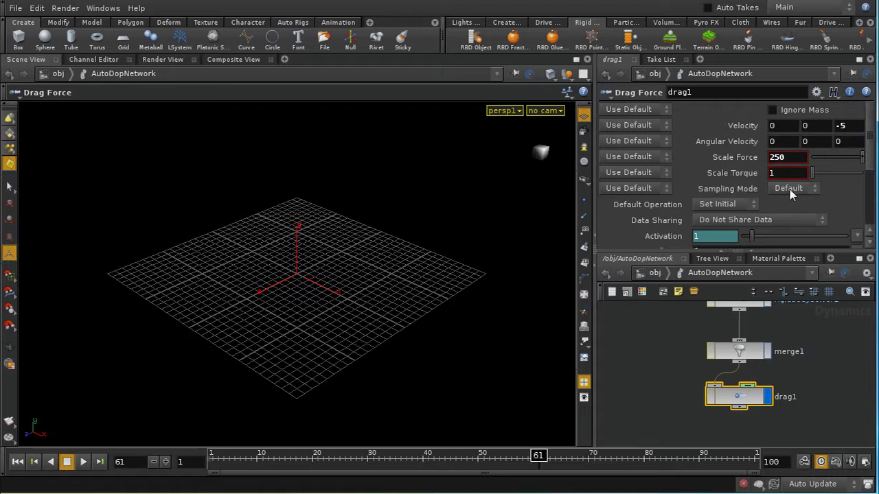
middle_drag(764, 431, 779, 401)
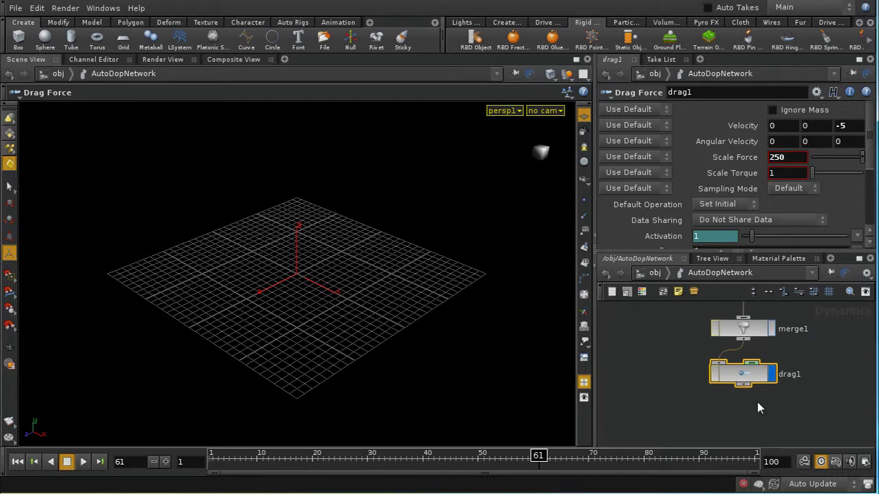
drag(749, 369, 749, 378)
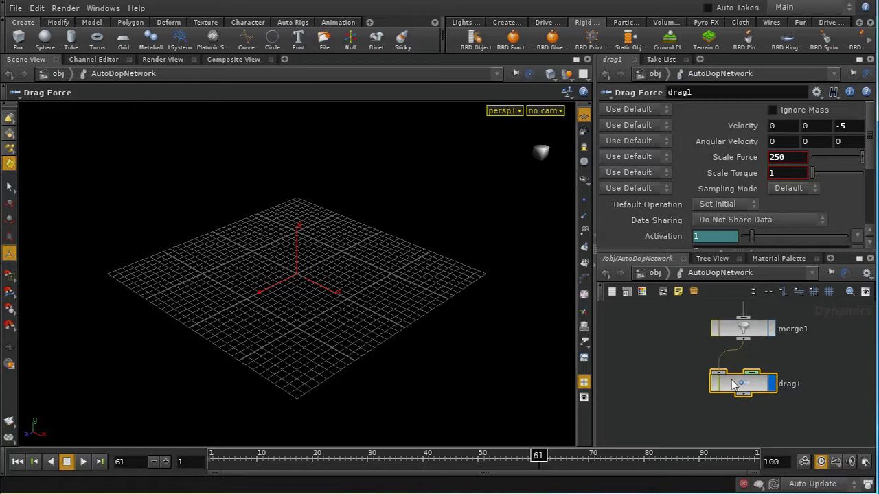
click(811, 190)
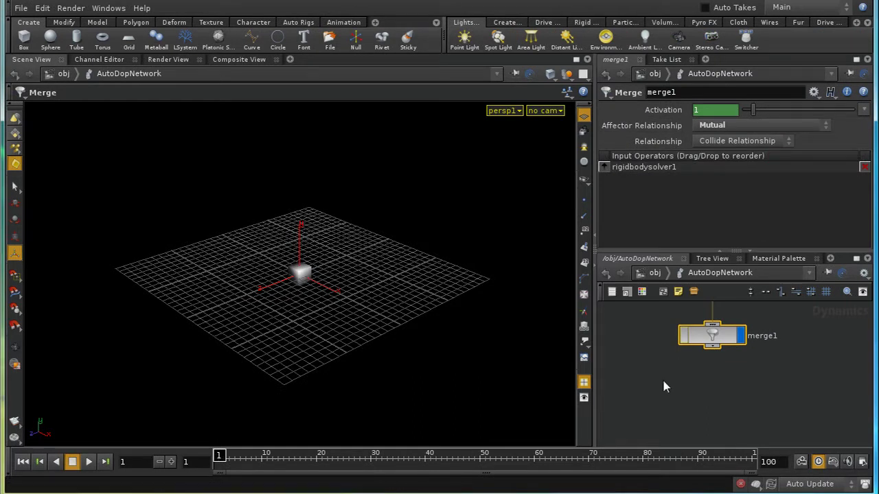
Step: Add a Wind Force node wired under merge1 and make it the displayed node
key(Tab)
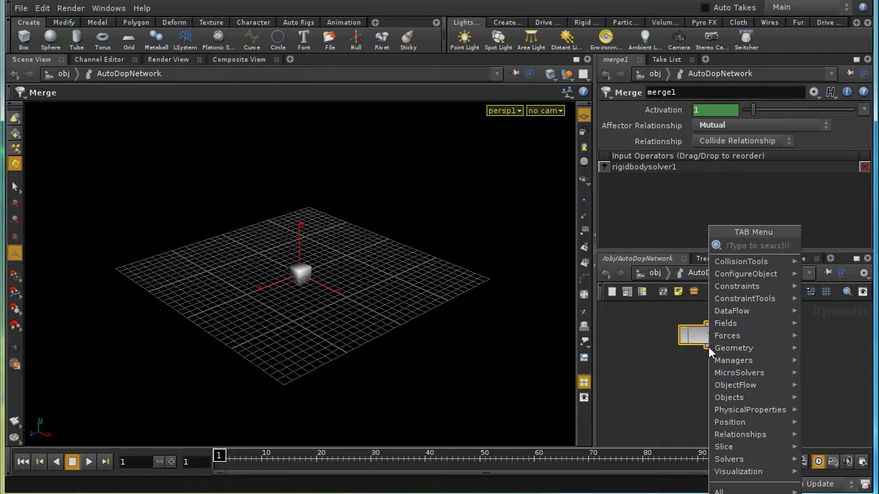
text(Wind Force)
click(831, 245)
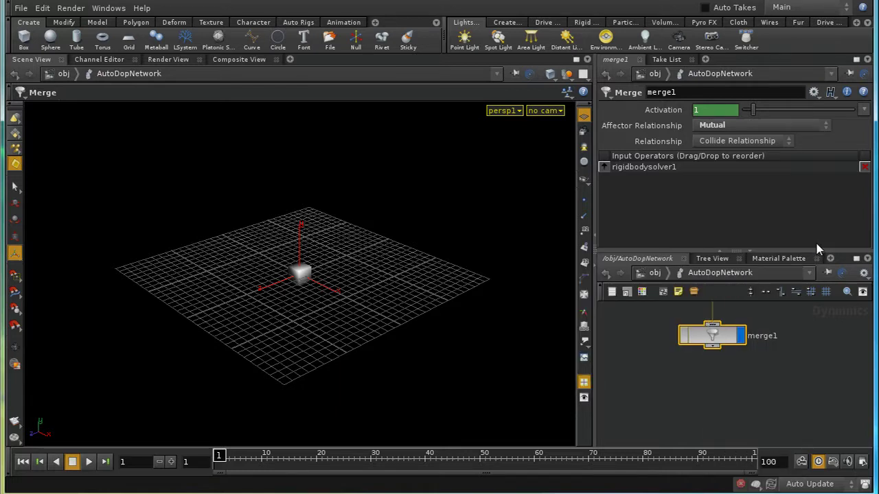
click(736, 405)
click(736, 391)
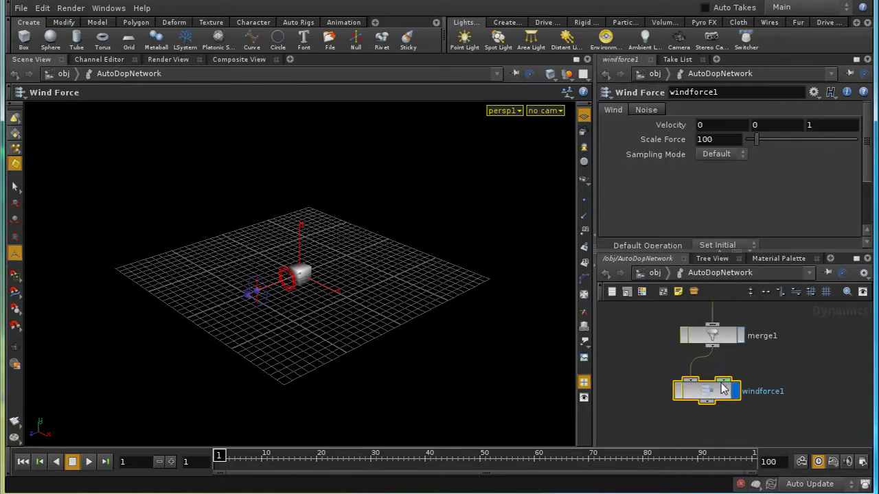
drag(714, 391, 720, 392)
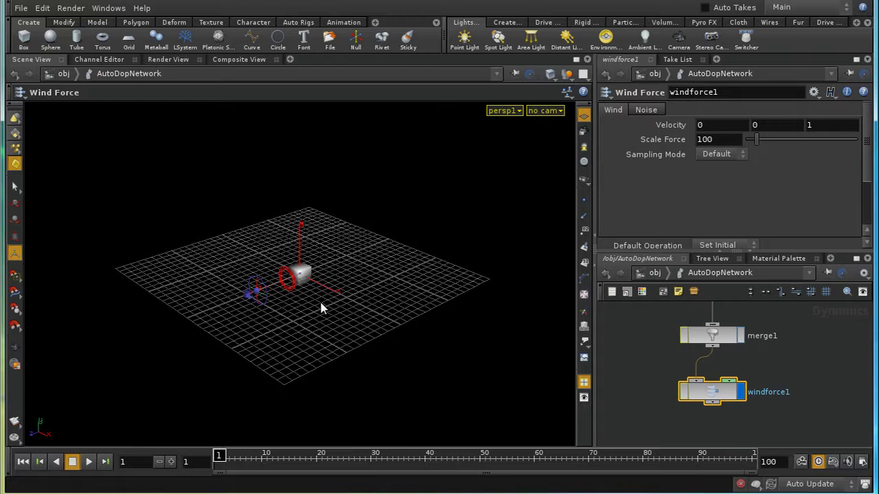
Step: Set windforce1 Velocity Z to -1 and Scale Force to 200, then play
click(728, 127)
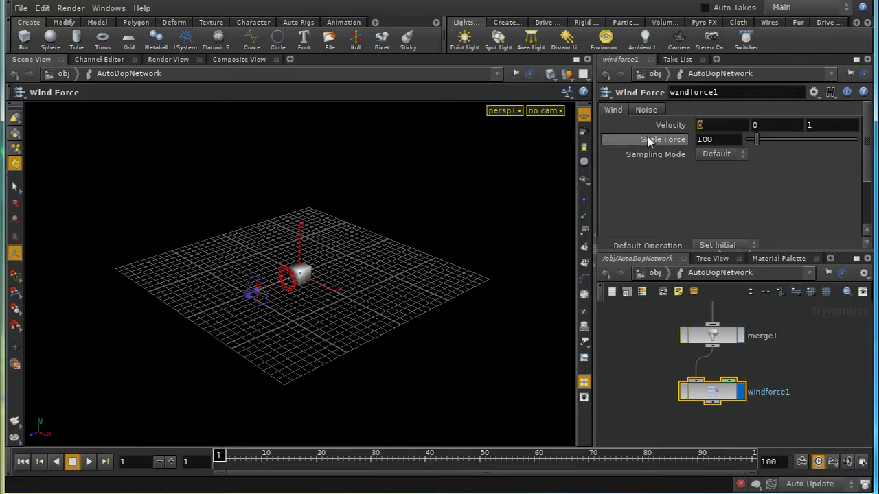
click(813, 125)
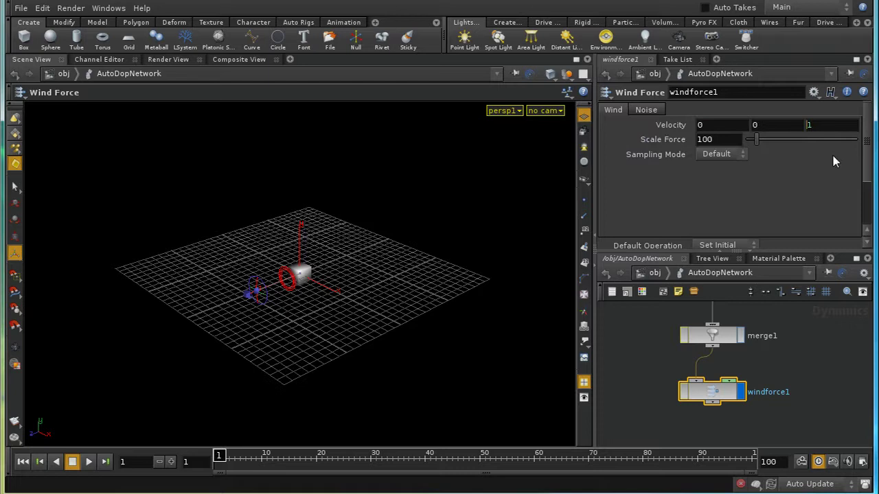
text(-1)
key(Return)
click(706, 140)
text(2)
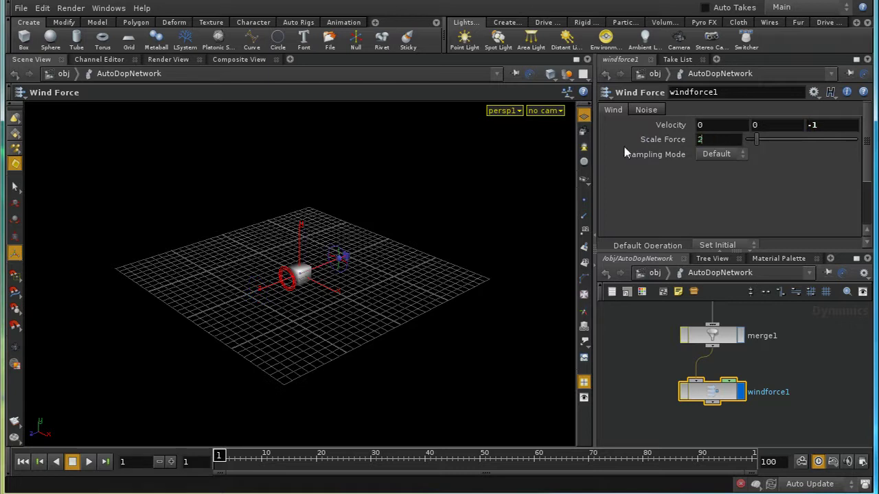
text(00)
key(Return)
click(88, 462)
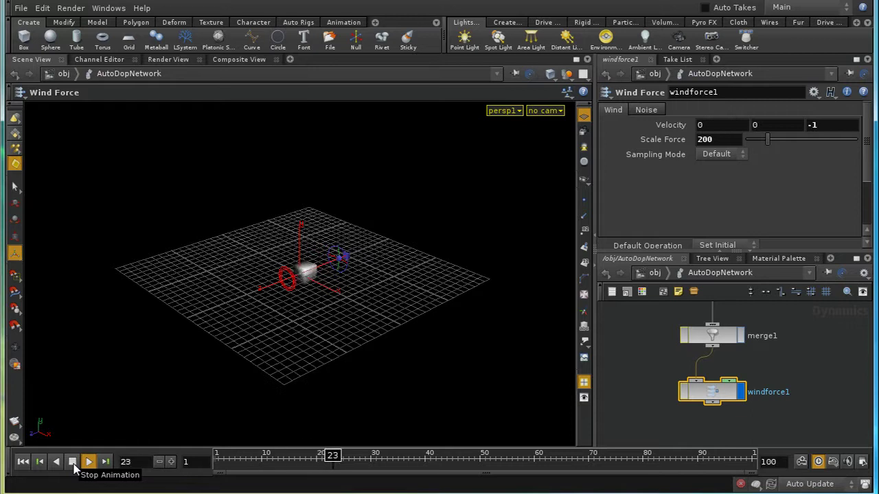
Step: Test windforce1 at Velocity Z -10 from frame 1, then rewind and reset Z to -1
click(72, 462)
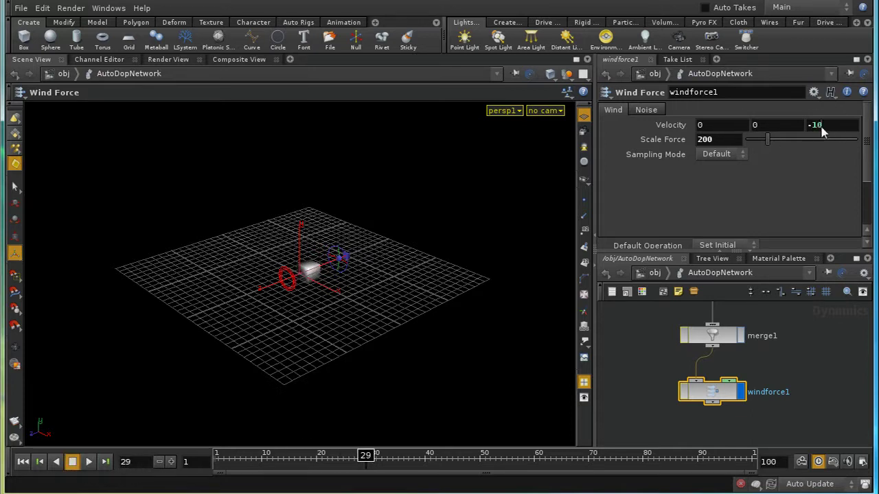
key(Return)
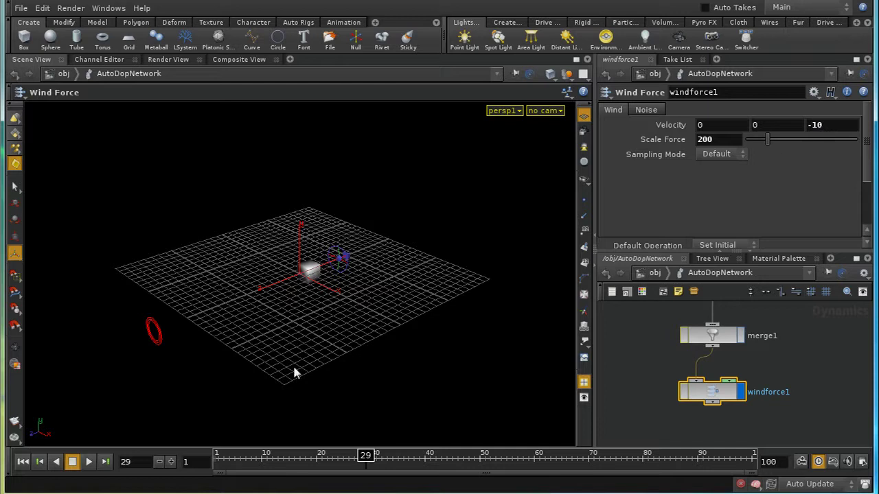
click(24, 464)
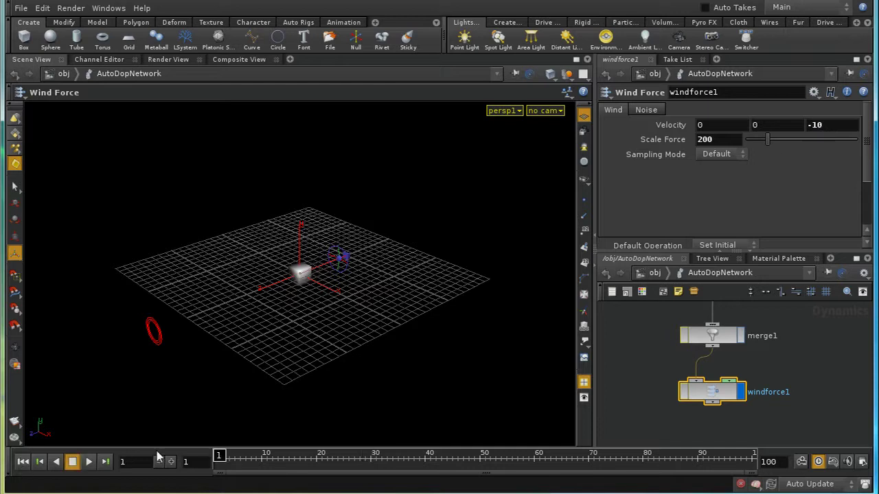
click(92, 462)
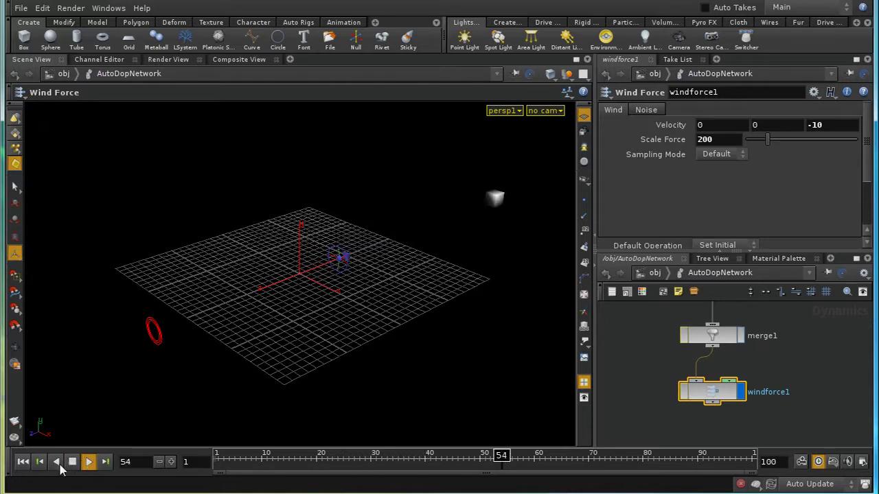
click(70, 467)
click(21, 466)
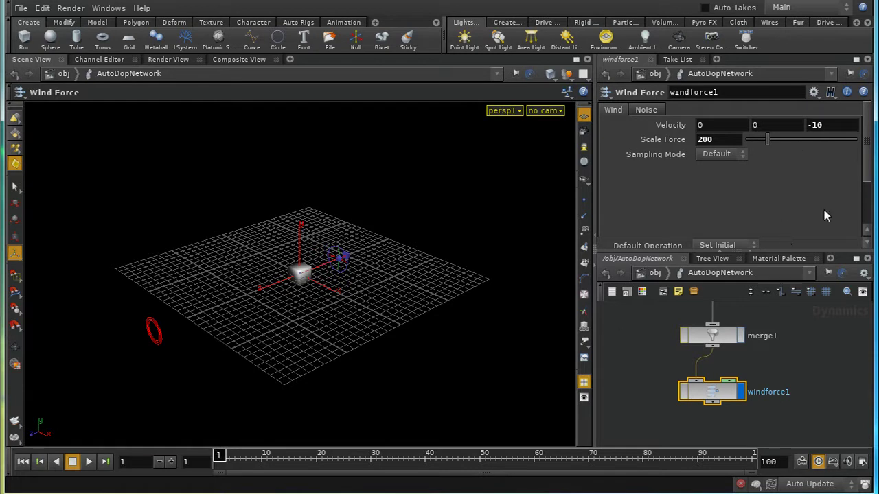
click(834, 129)
key(BackSpace)
key(Return)
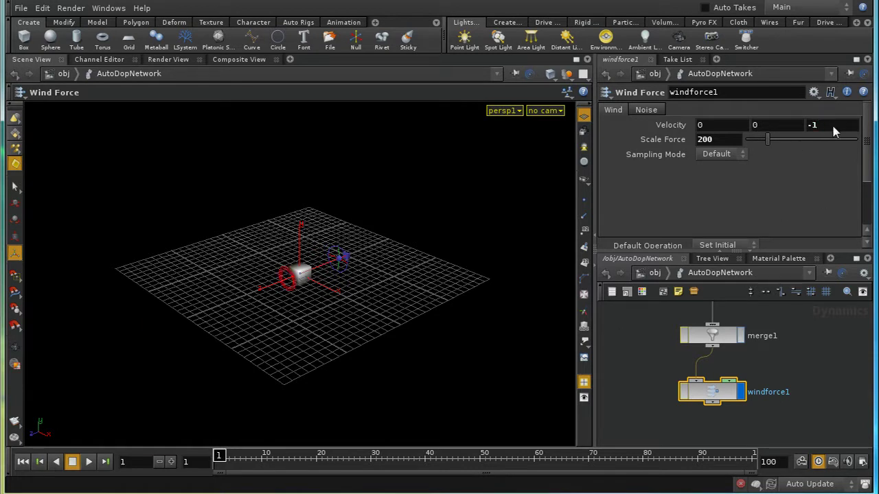
middle_drag(807, 356, 805, 404)
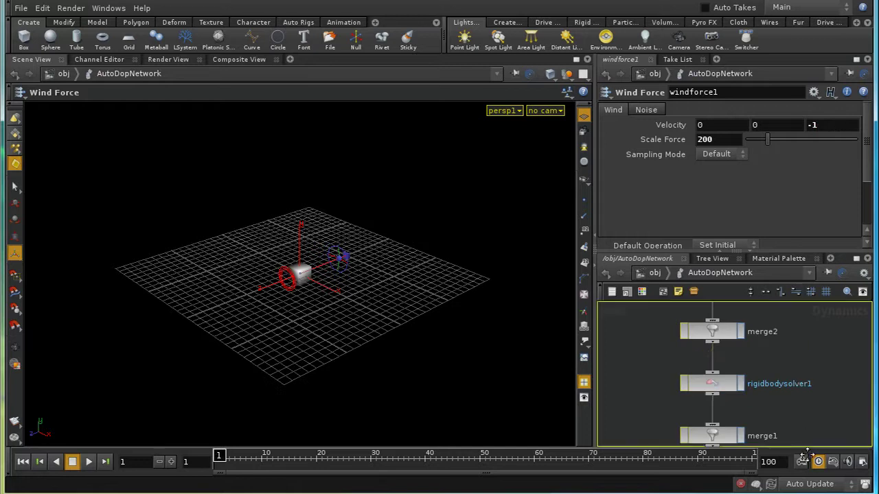
middle_drag(790, 264, 791, 357)
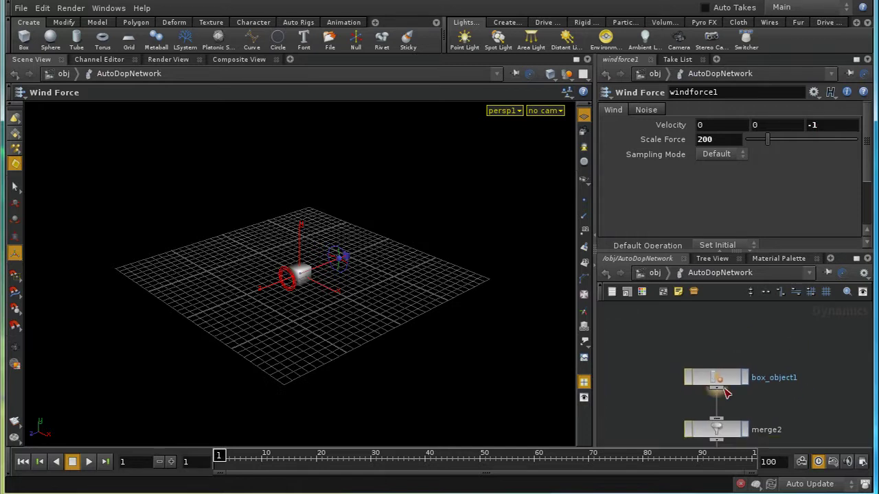
click(721, 383)
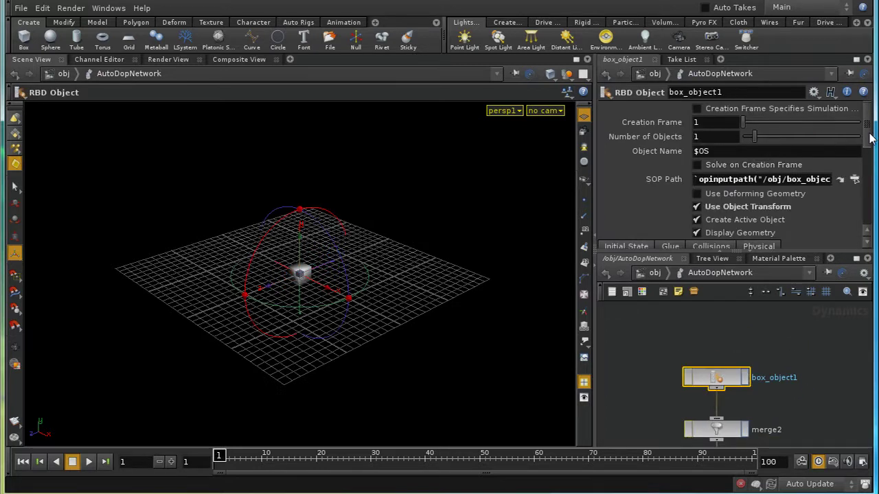
scroll(745, 199, down, 4)
scroll(745, 206, up, 1)
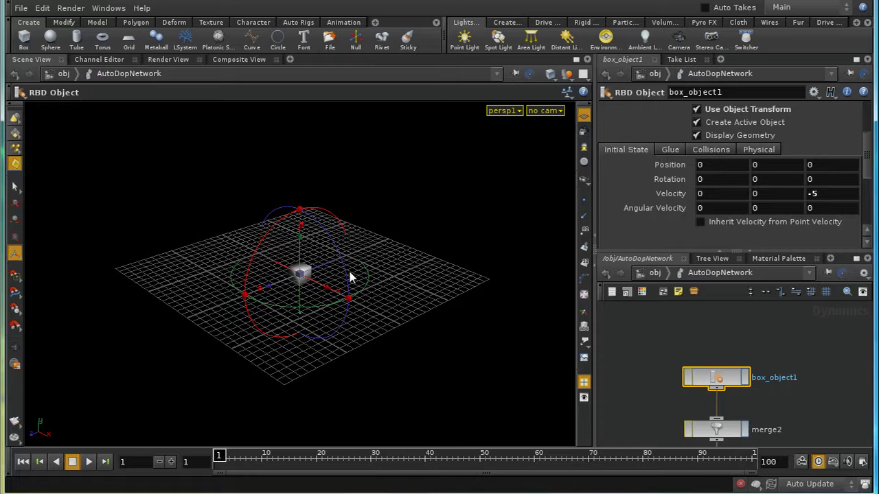
middle_drag(784, 430, 775, 338)
middle_drag(771, 392, 768, 355)
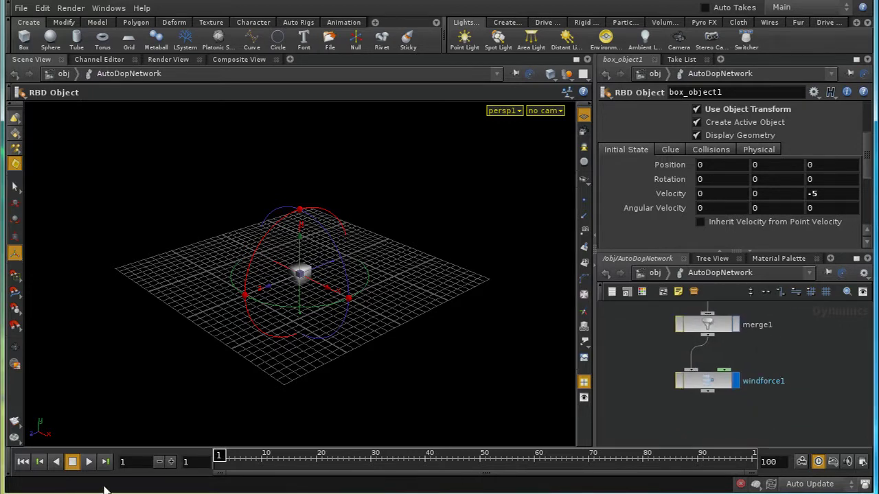
click(89, 462)
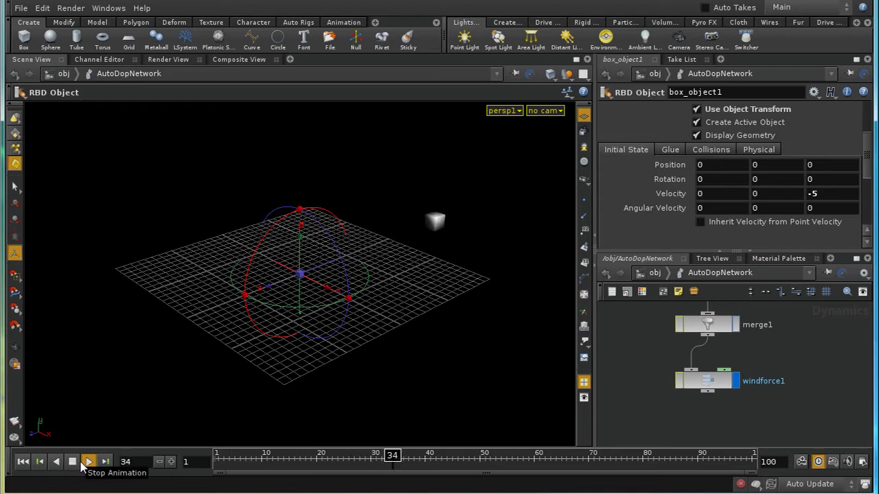
click(716, 386)
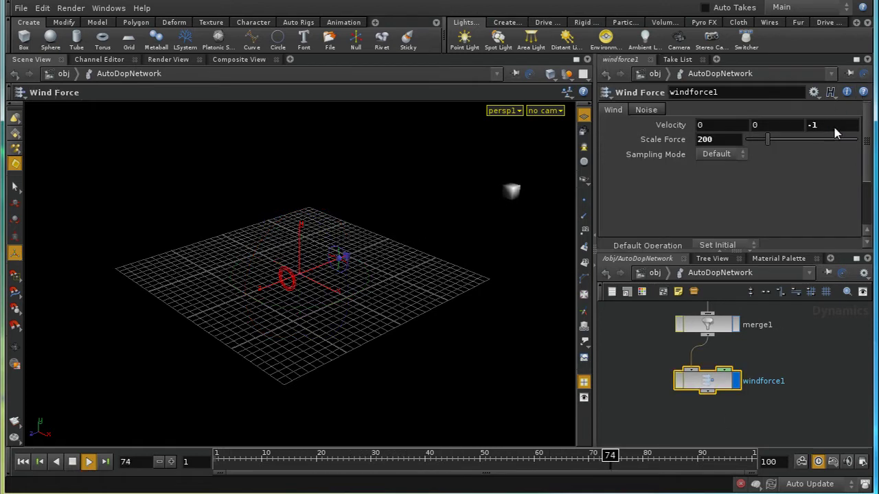
click(72, 462)
click(23, 462)
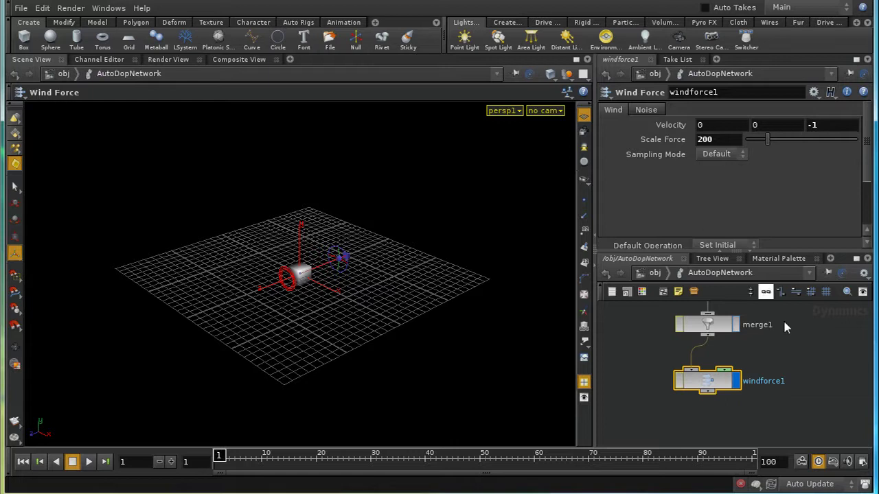
Step: Check box_object1's initial Z velocity, then test-play the wind with Circle sampling
middle_drag(782, 318, 779, 429)
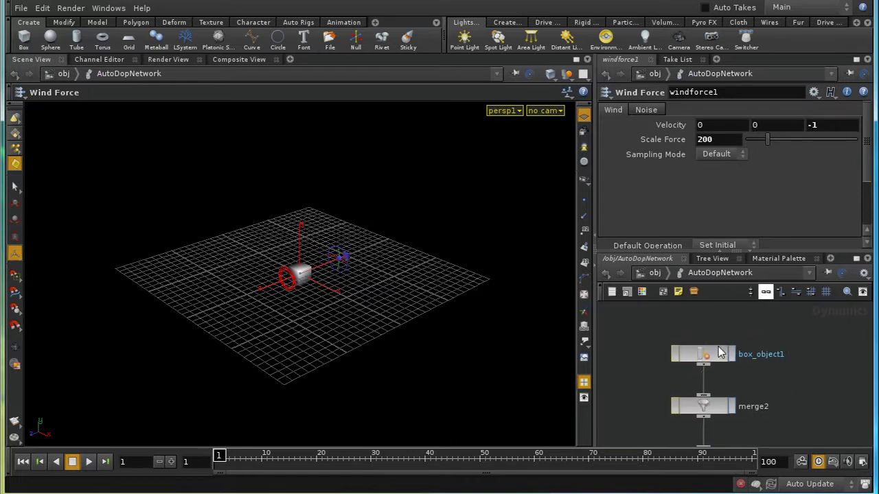
click(681, 354)
click(823, 195)
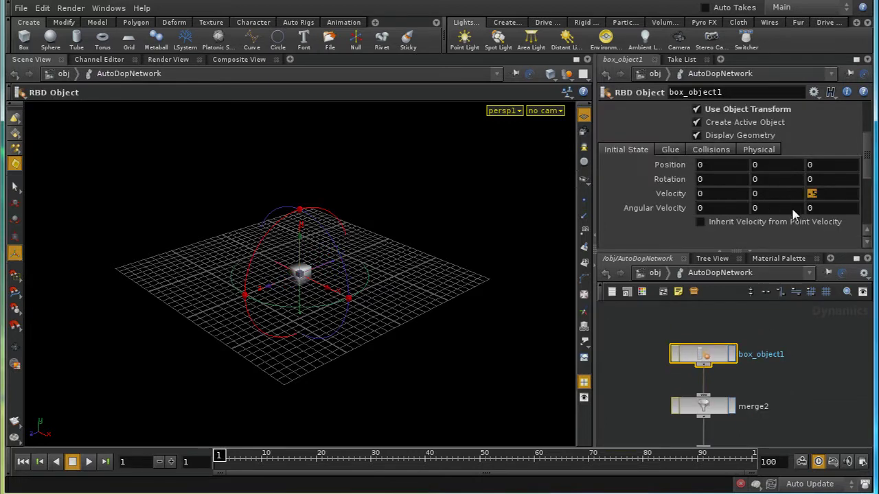
middle_drag(780, 393, 709, 386)
click(707, 383)
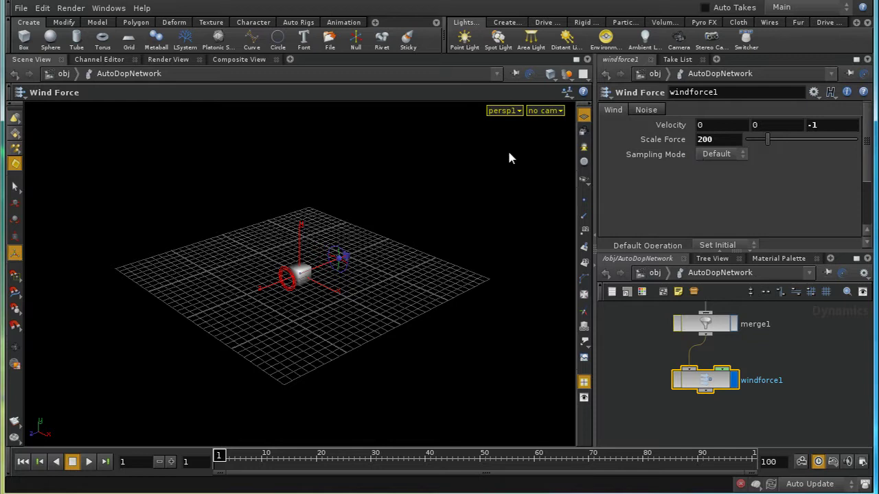
click(700, 156)
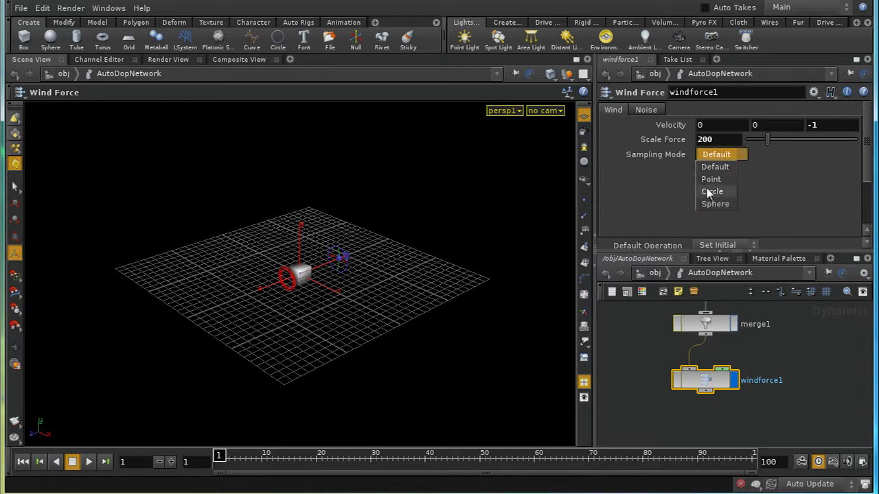
click(708, 190)
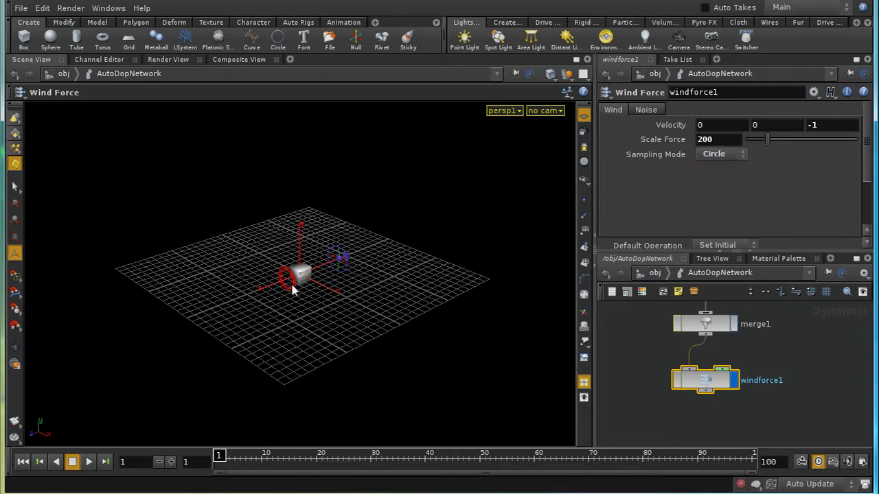
click(89, 462)
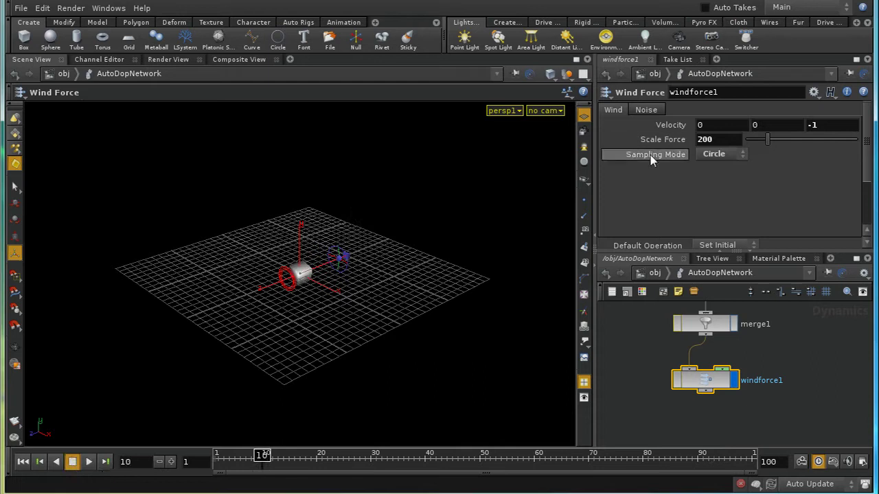
click(21, 463)
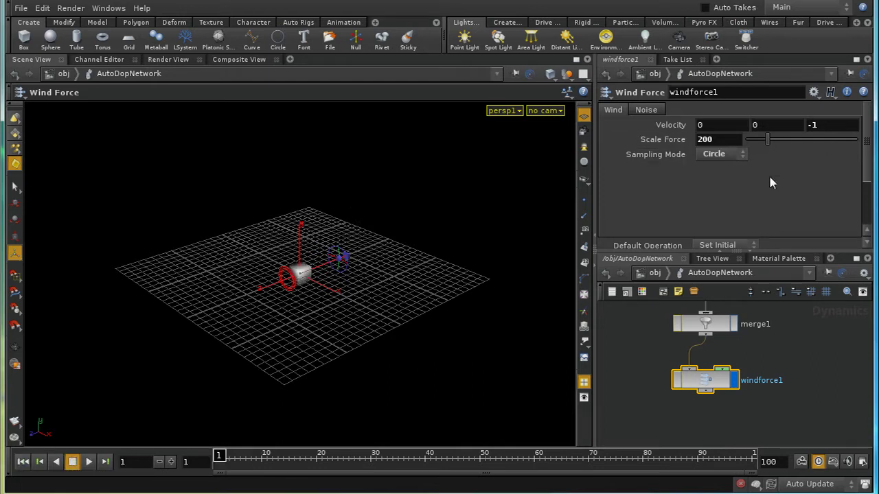
Step: Switch the wind Sampling Mode to Sphere, play it, then rewind to frame 1
click(716, 155)
click(718, 204)
click(88, 462)
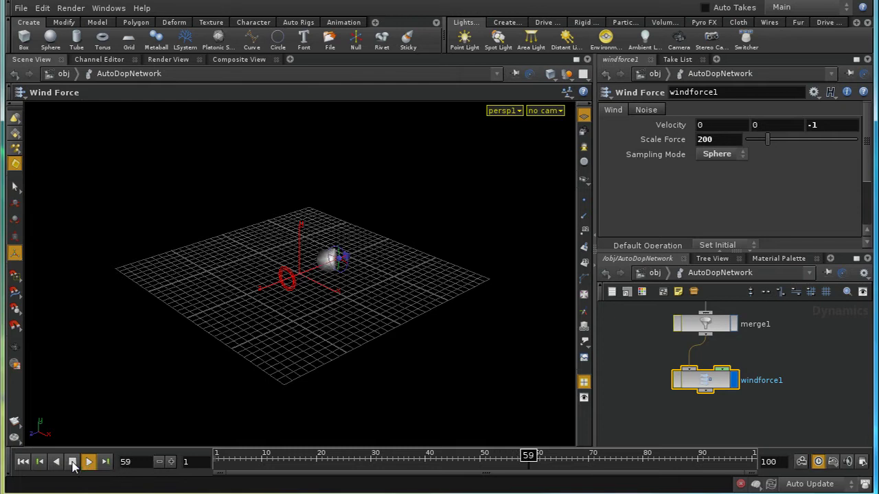
click(72, 463)
click(24, 462)
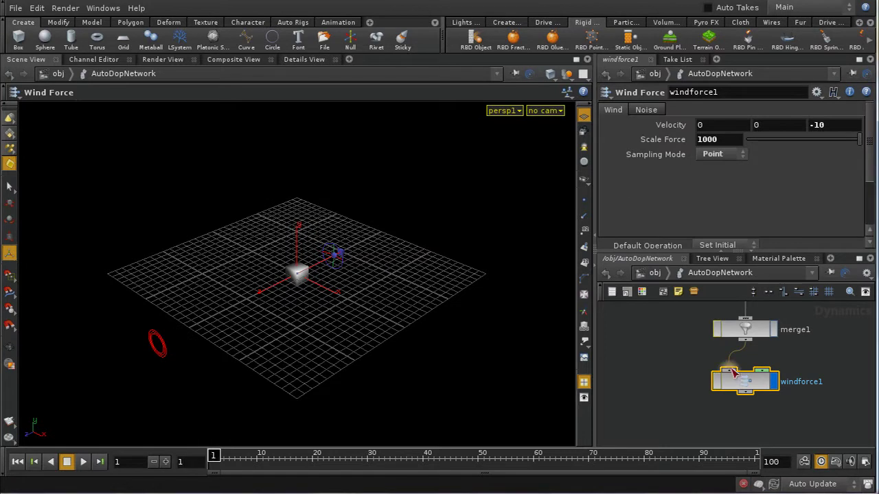
Step: Review windforce1's Noise parameters, return to its main settings, and select the node
click(649, 111)
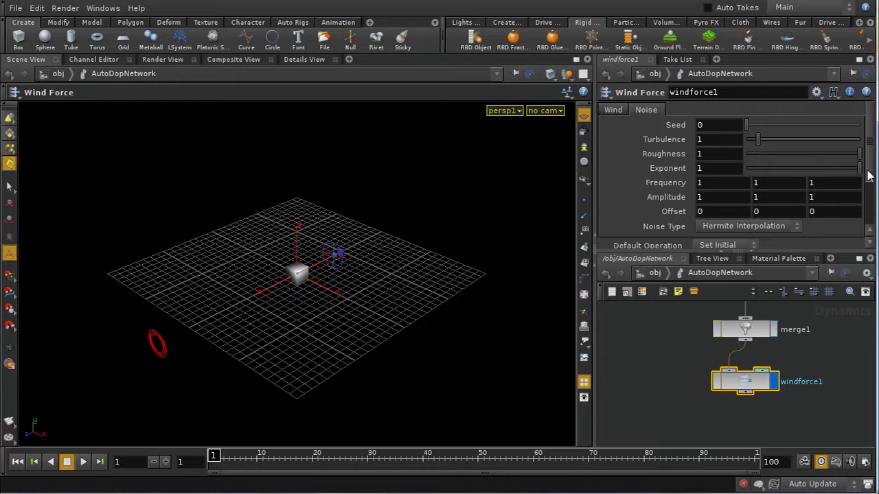
scroll(869, 175, down, 5)
scroll(736, 165, up, 3)
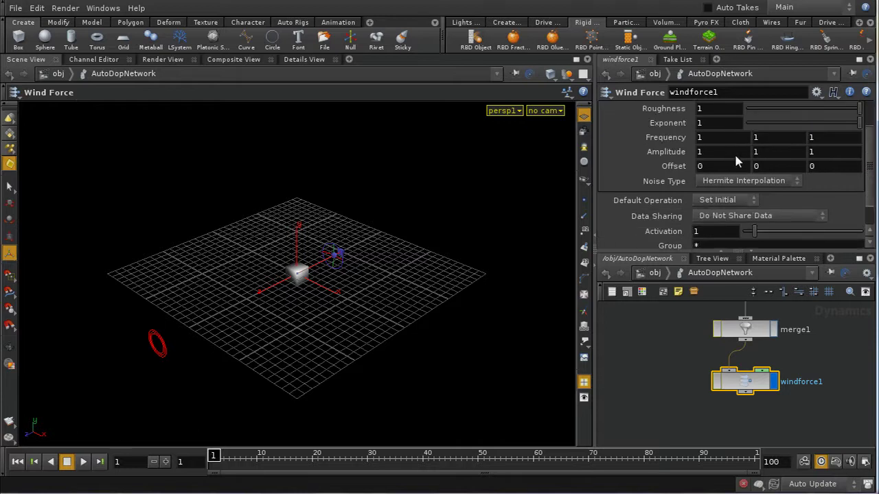
scroll(866, 157, up, 3)
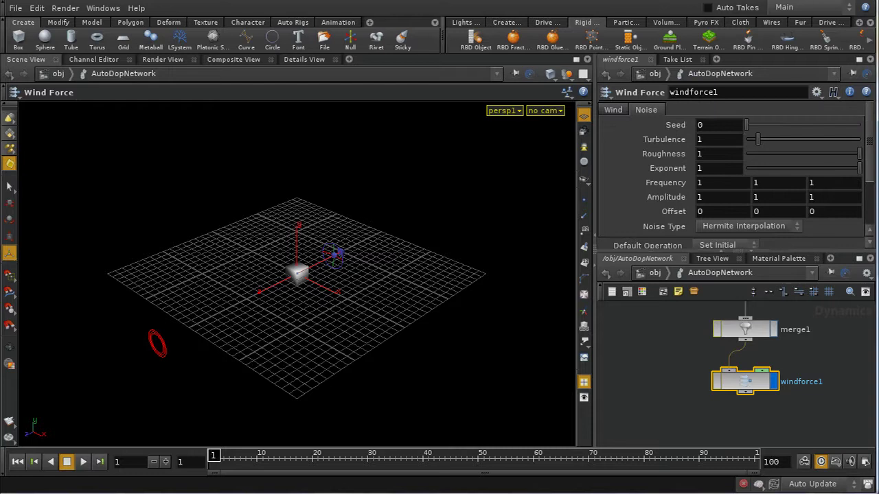
key(ctrl+z)
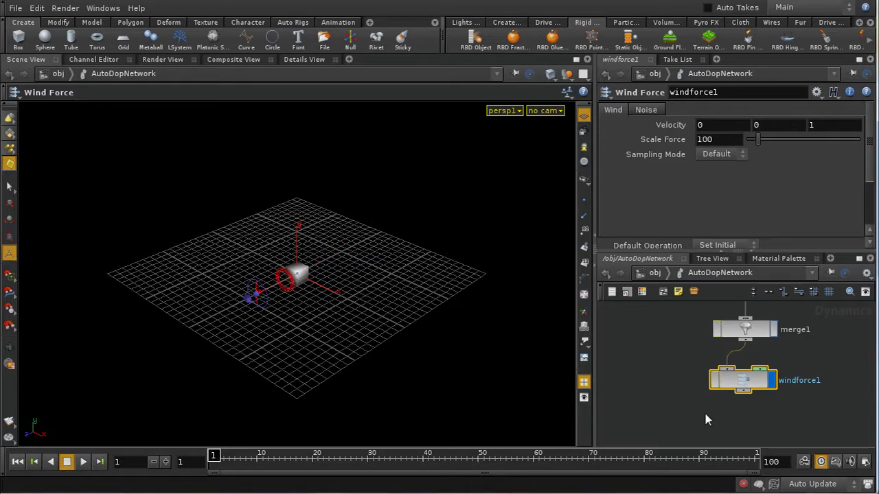
drag(678, 366, 785, 410)
Step: Replace windforce1 with a displayed Impulse Force under merge1, Impulse Z set to -5000
key(Delete)
key(Tab)
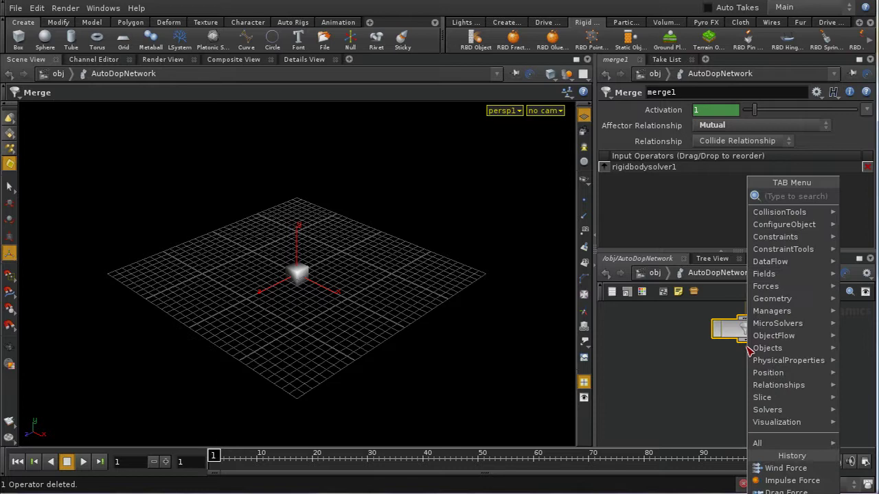
text(im)
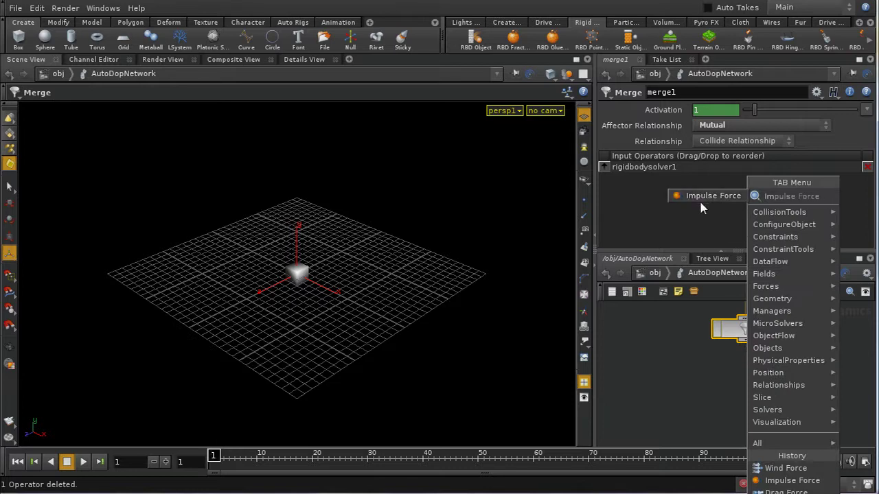
click(701, 199)
click(756, 382)
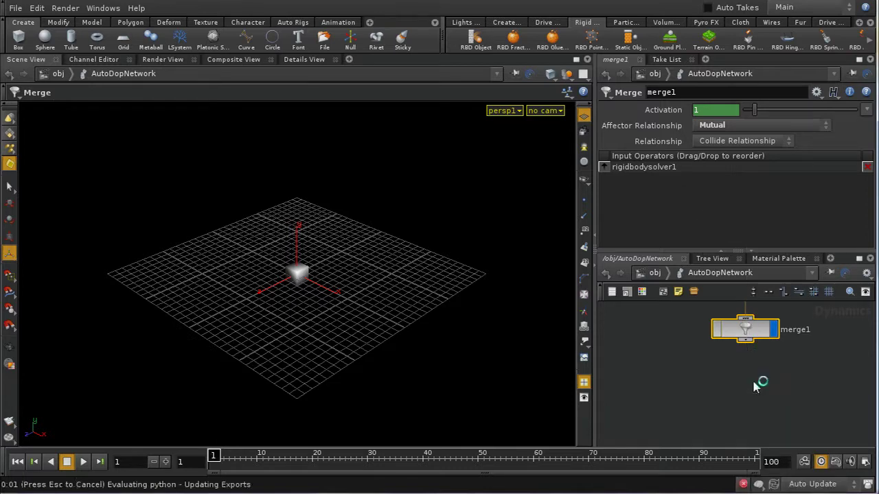
click(783, 382)
drag(775, 386, 769, 386)
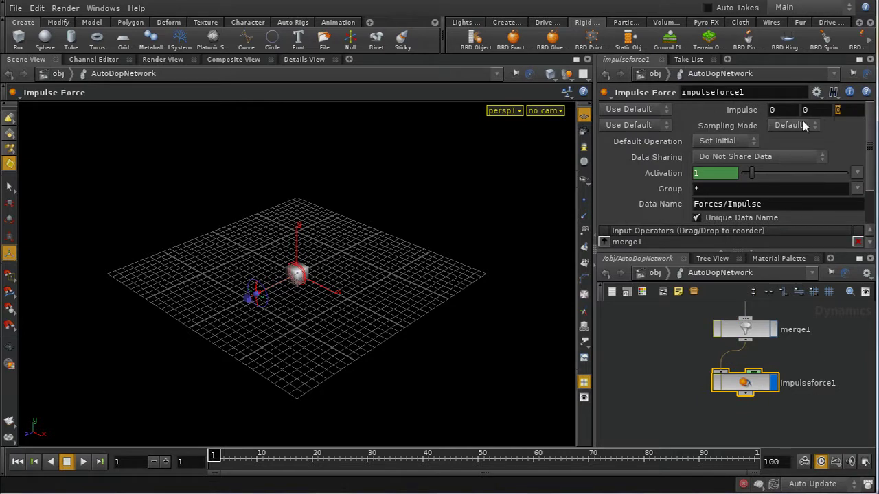
text(-5000)
key(Return)
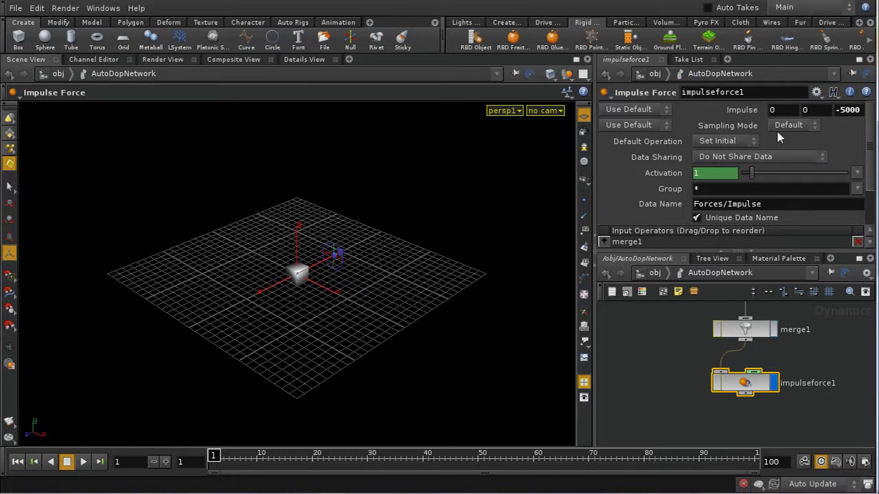
Step: Set impulseforce1 Activation to $SF == 10, preview the box being knocked away, then rewind to frame 1
click(711, 177)
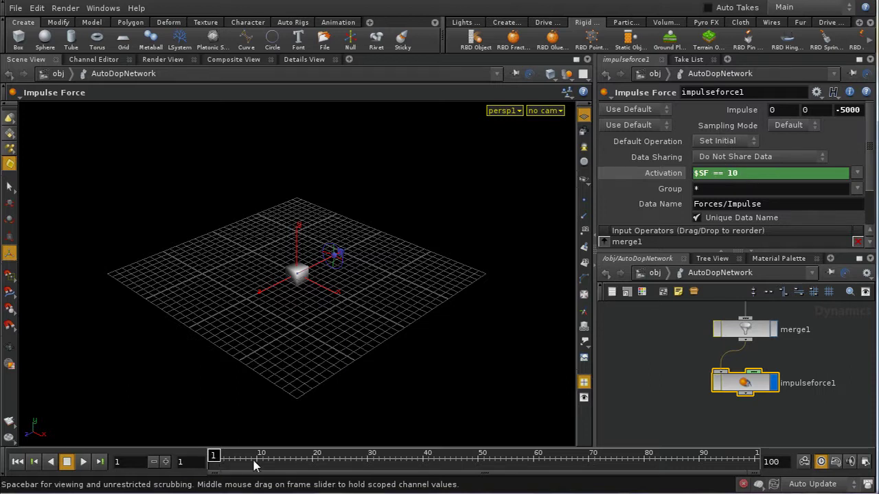
click(83, 463)
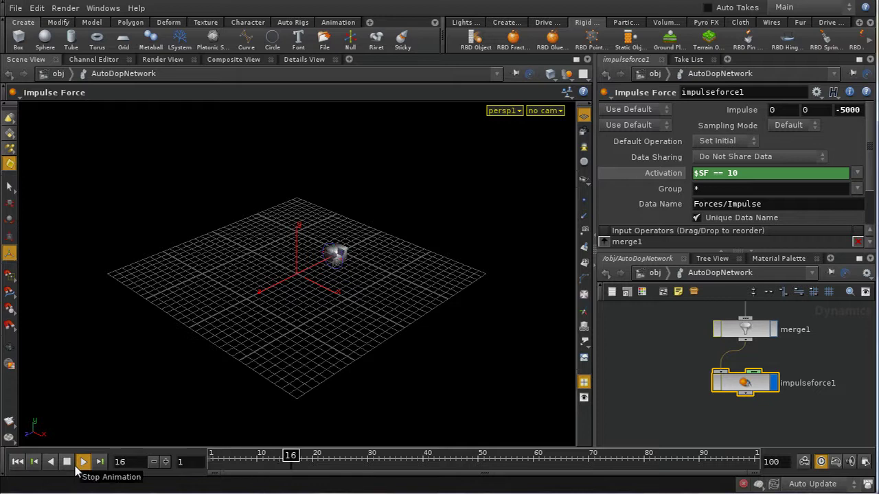
click(77, 467)
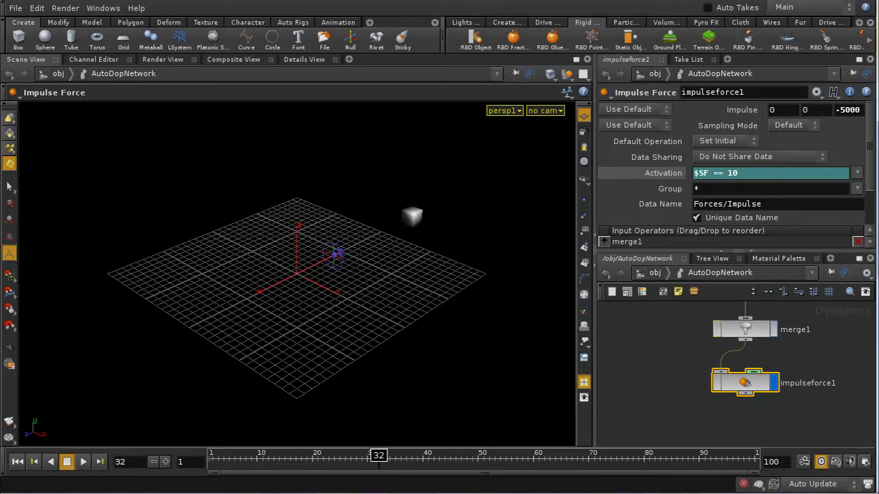
click(16, 462)
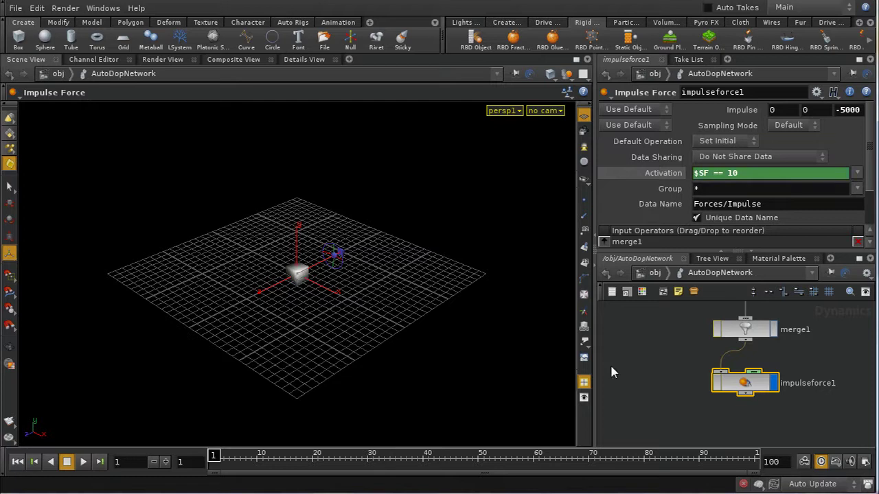
middle_drag(692, 423, 693, 391)
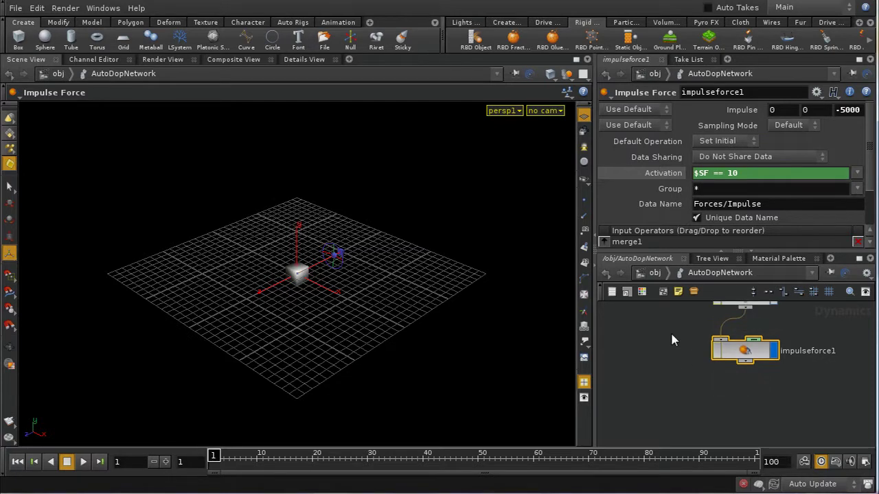
Step: Replace impulseforce1 with a Velocity Impulse Force node placed under merge1
drag(670, 327, 789, 383)
key(Delete)
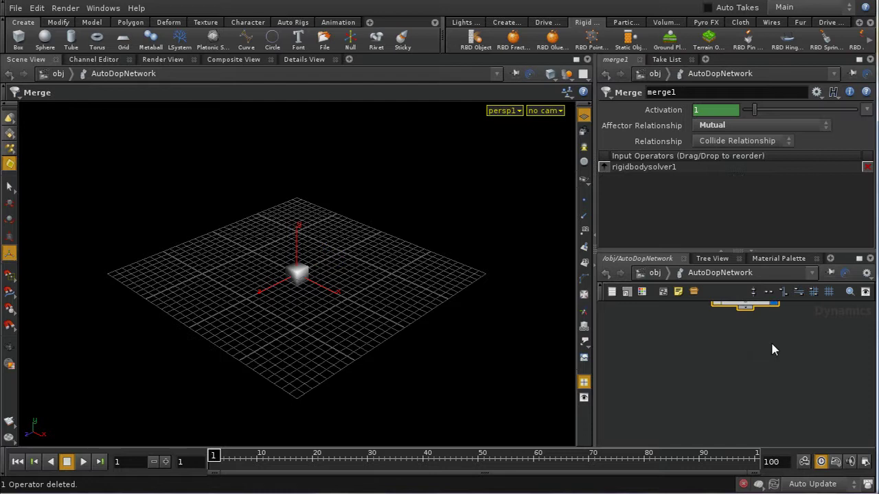
key(Tab)
text(ve)
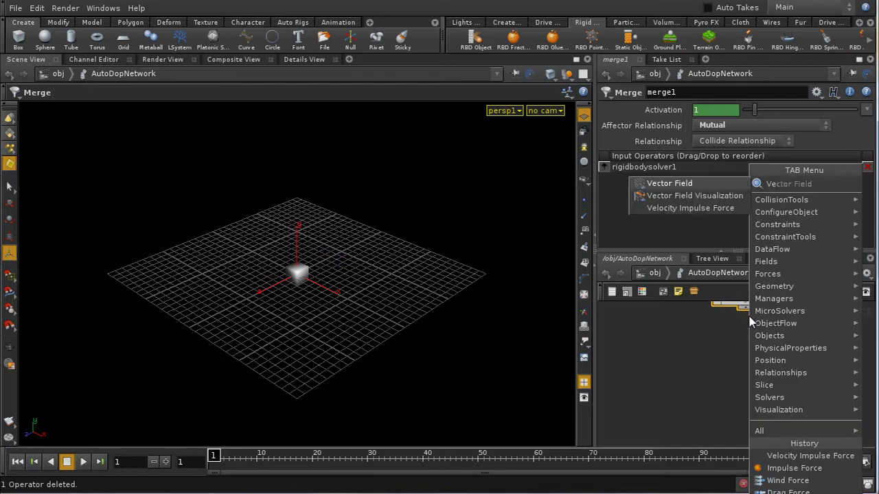
click(717, 209)
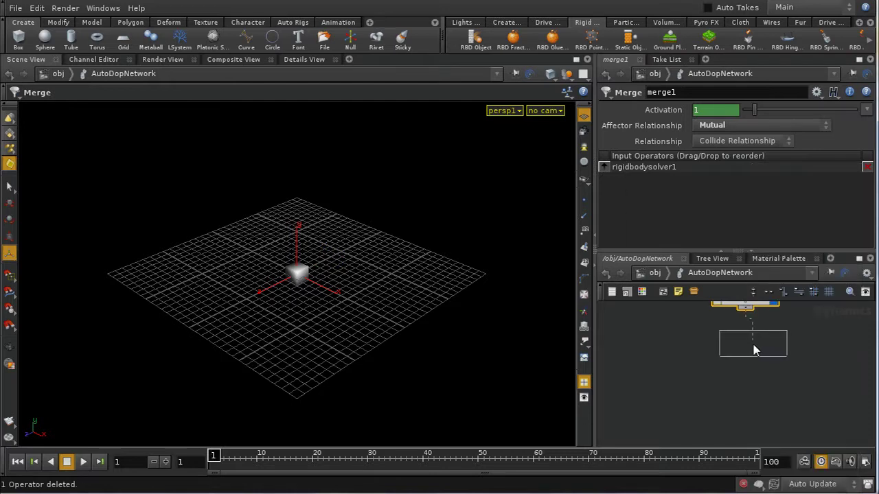
click(757, 353)
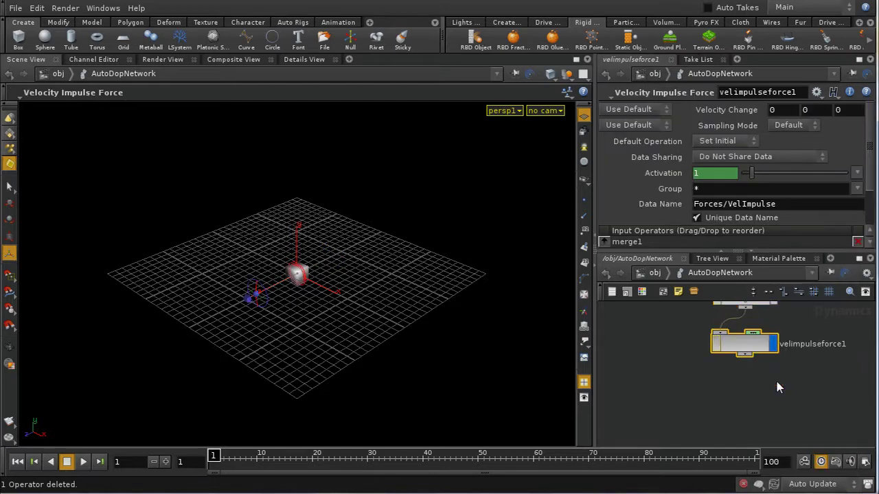
key(h)
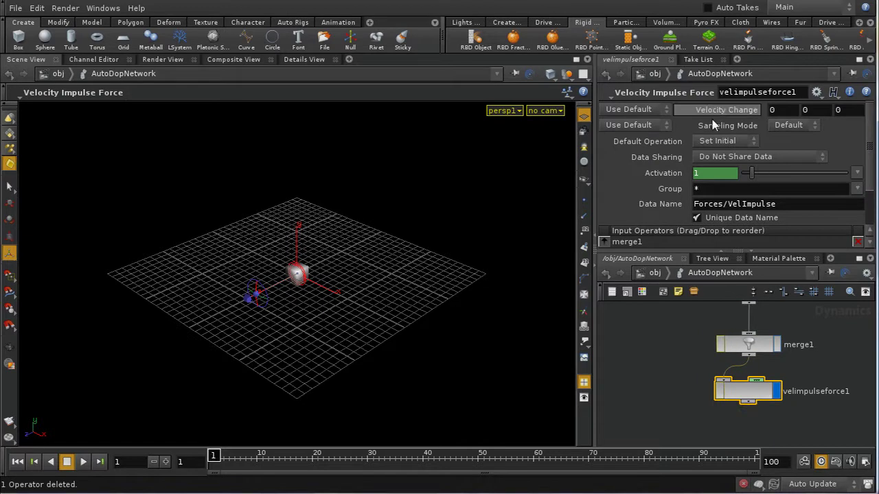
Step: Set velimpulseforce1's Velocity Change Z to -5
click(847, 113)
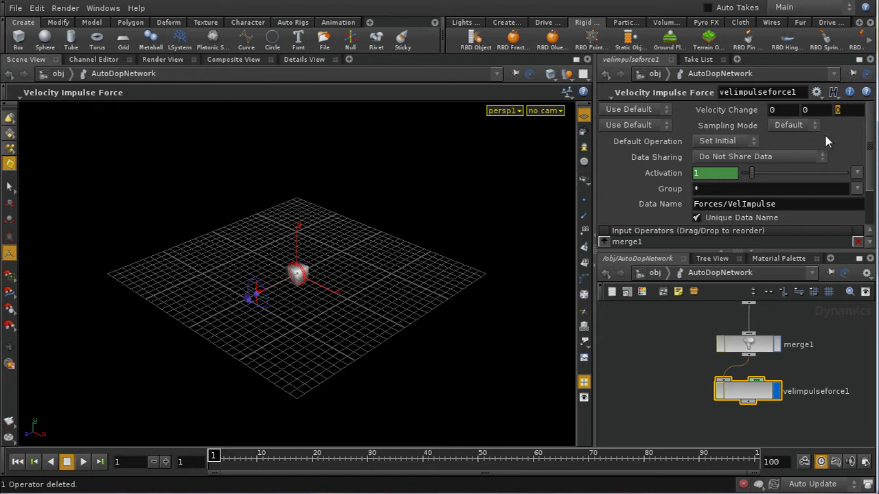
text(-5)
key(Return)
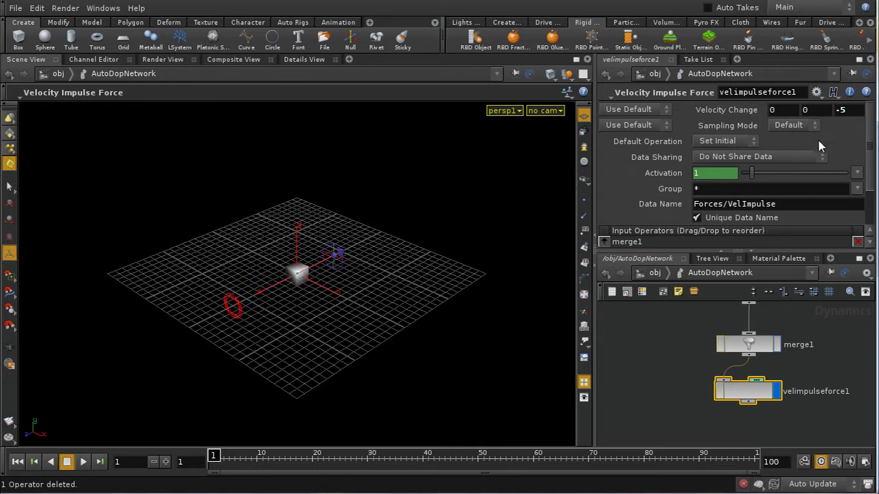
Step: Edit the velocity impulse activation, preview the simulation, rewind to frame 1, then delete the velocity impulse node
click(723, 177)
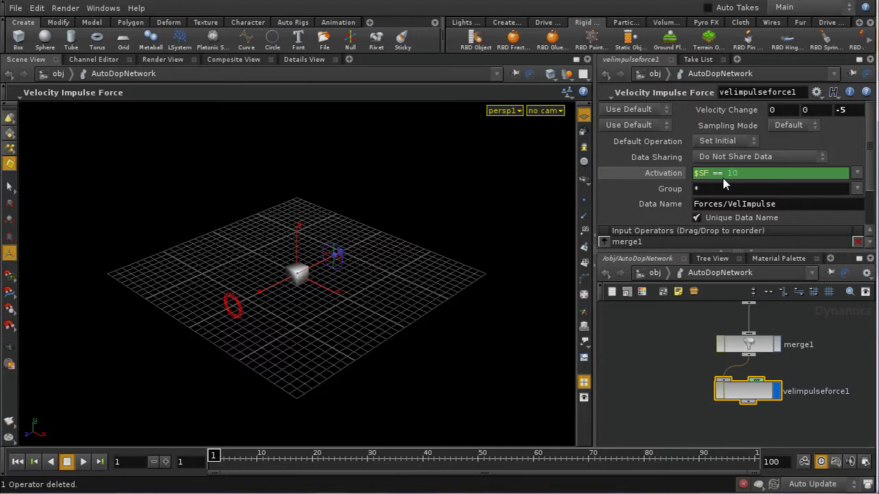
click(82, 462)
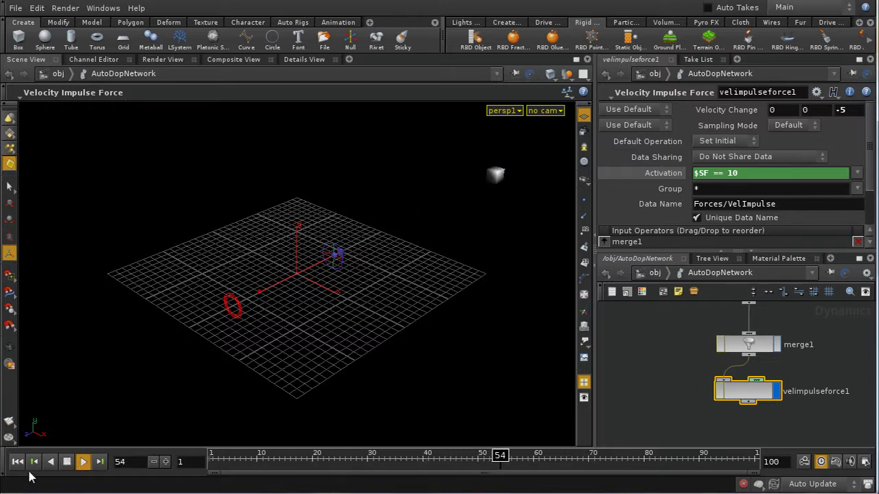
click(80, 462)
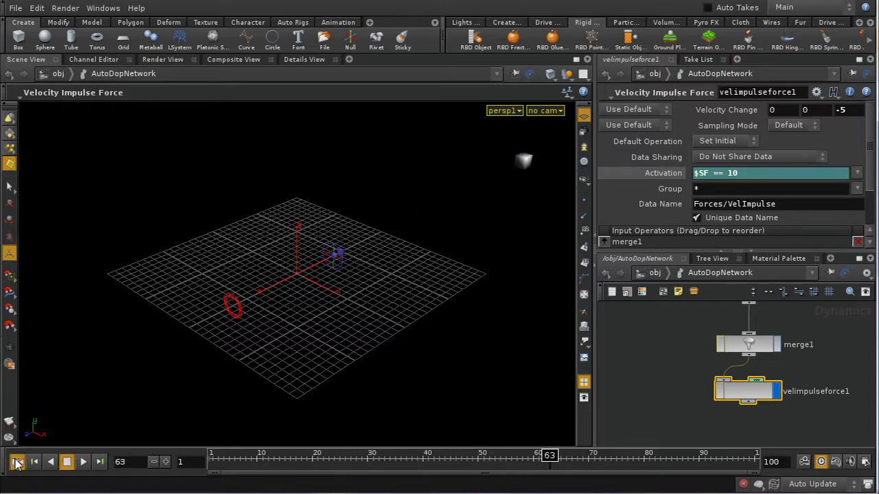
click(17, 461)
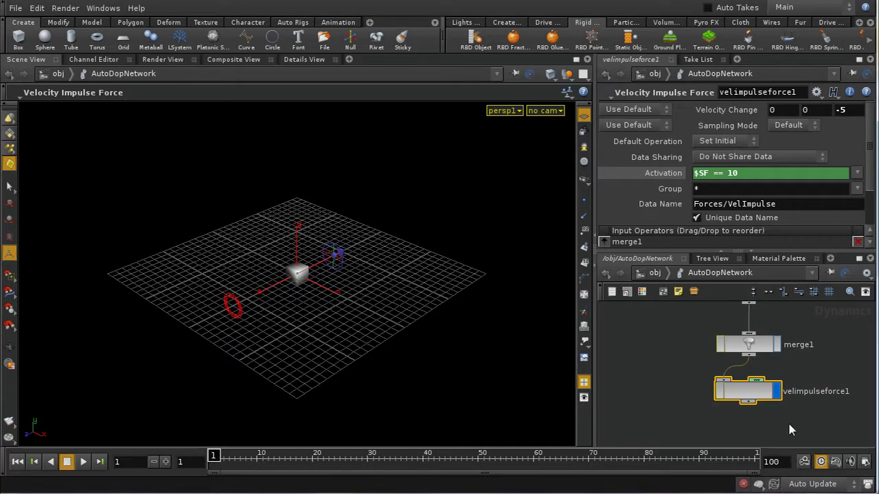
key(Delete)
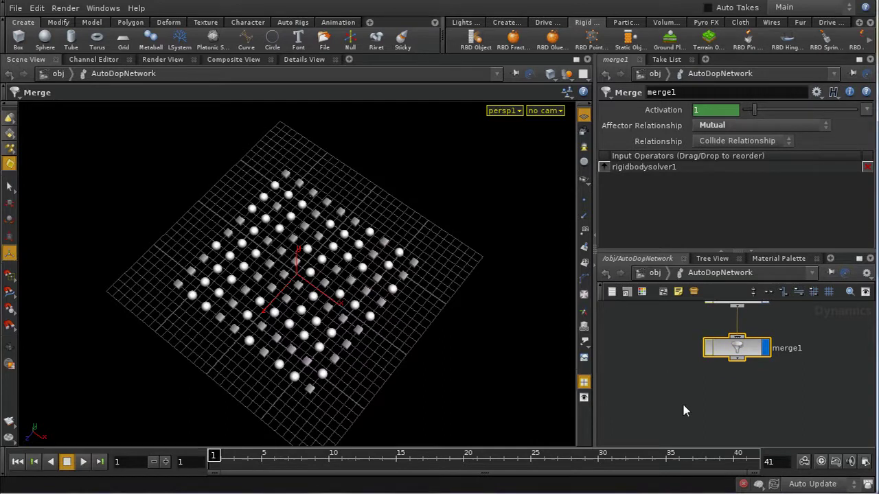
Step: Add a Fan Force node below merge1 and wire merge1's output into fan1
key(Tab)
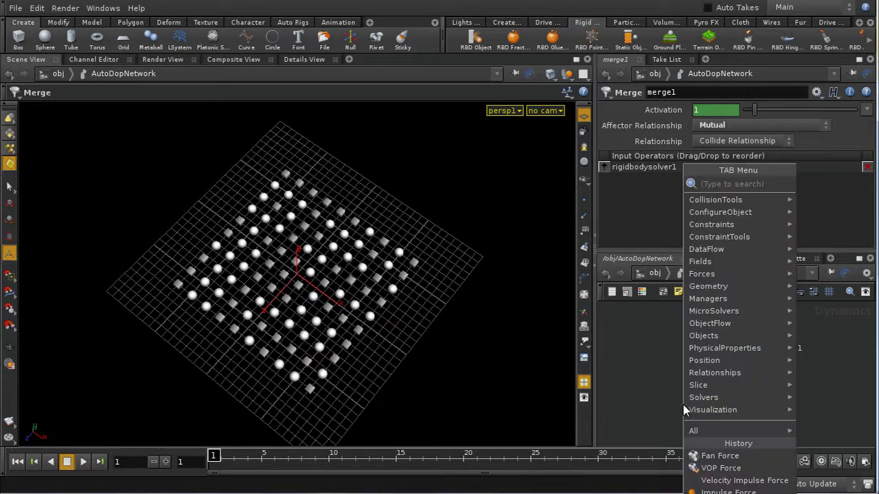
text(Fan Force)
click(827, 184)
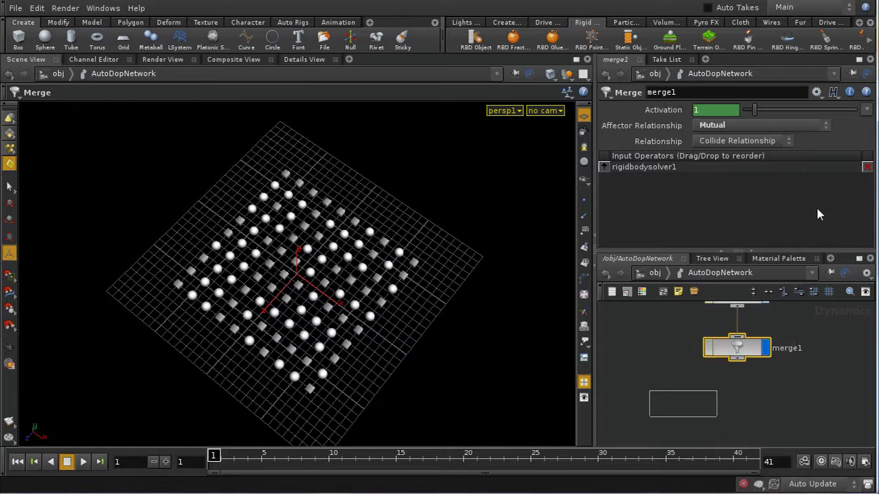
click(740, 397)
drag(741, 360, 750, 404)
click(771, 399)
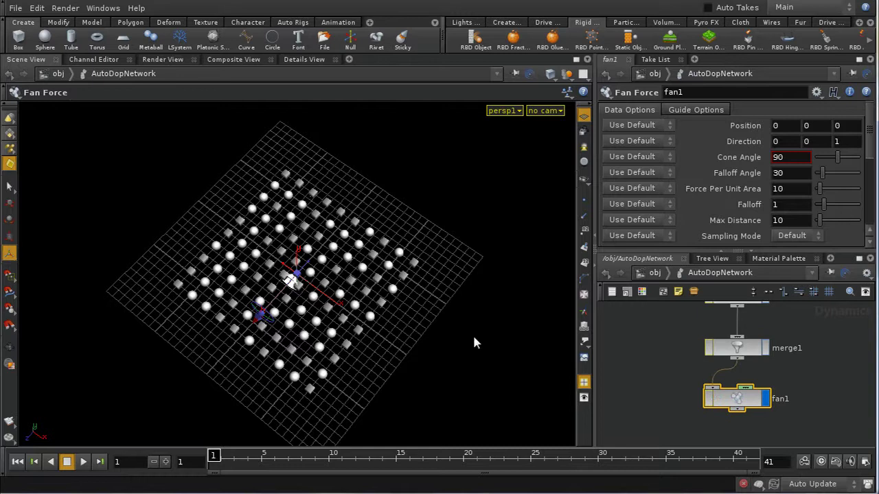
Step: Move the fan to the grid's lower-left edge at 0, 0, 7.087, aimed back along Direction 0, 0, -1
drag(309, 268, 242, 359)
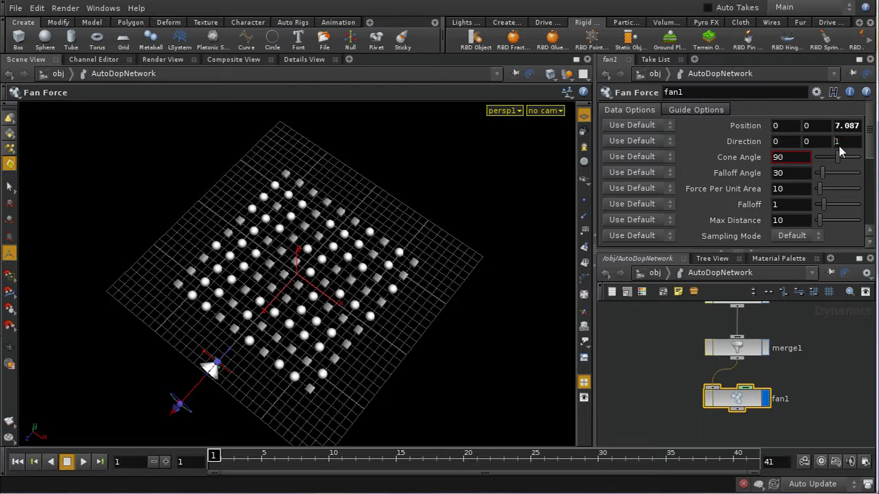
key(Return)
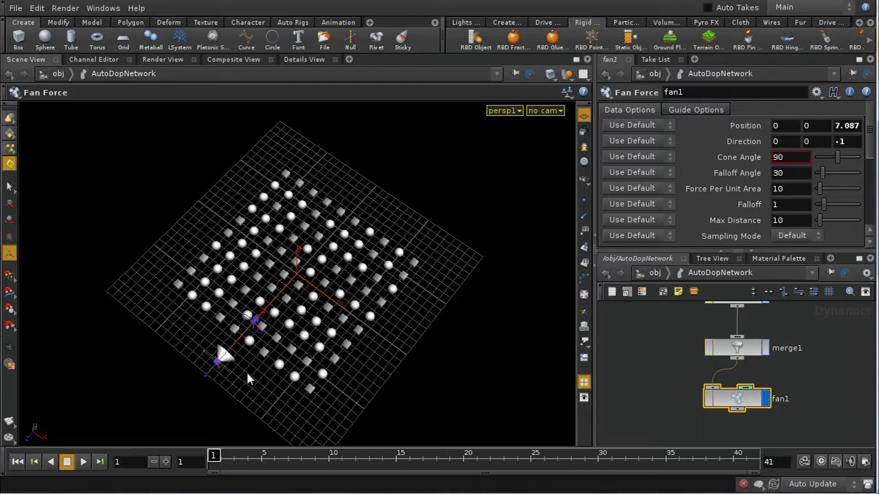
key(Escape)
drag(302, 383, 132, 367)
key(Return)
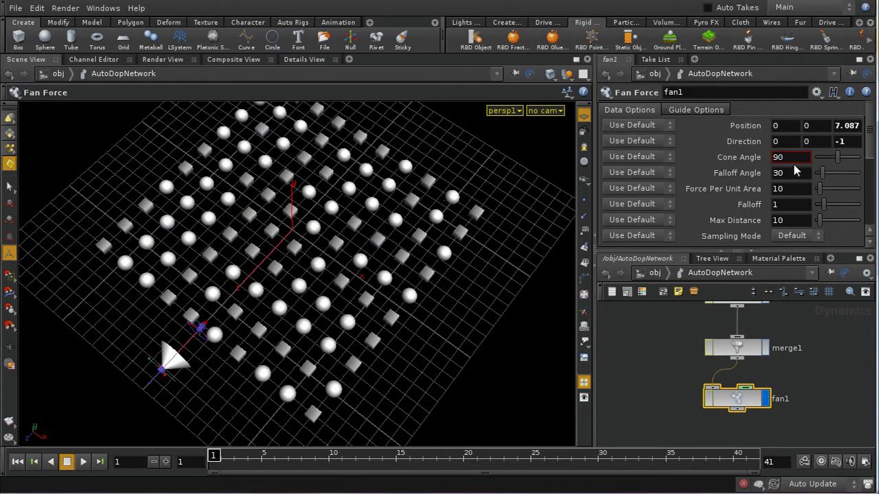
click(777, 157)
text(45)
key(Return)
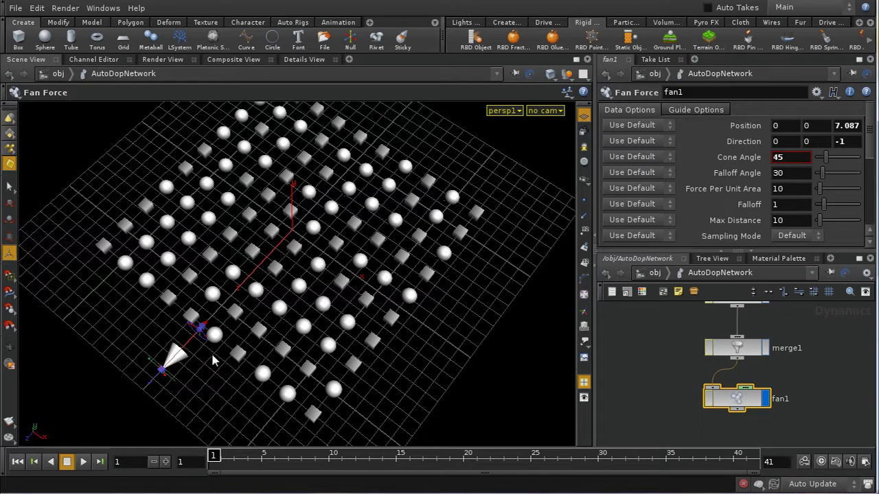
right_click(756, 163)
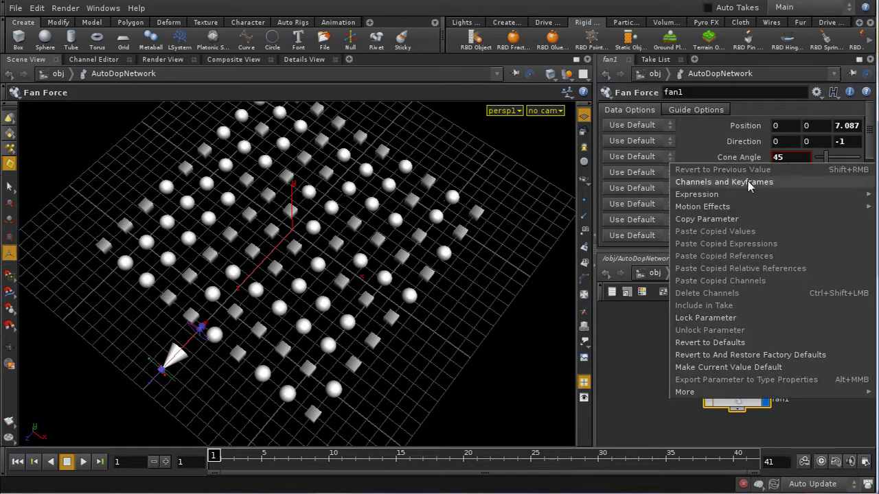
click(788, 161)
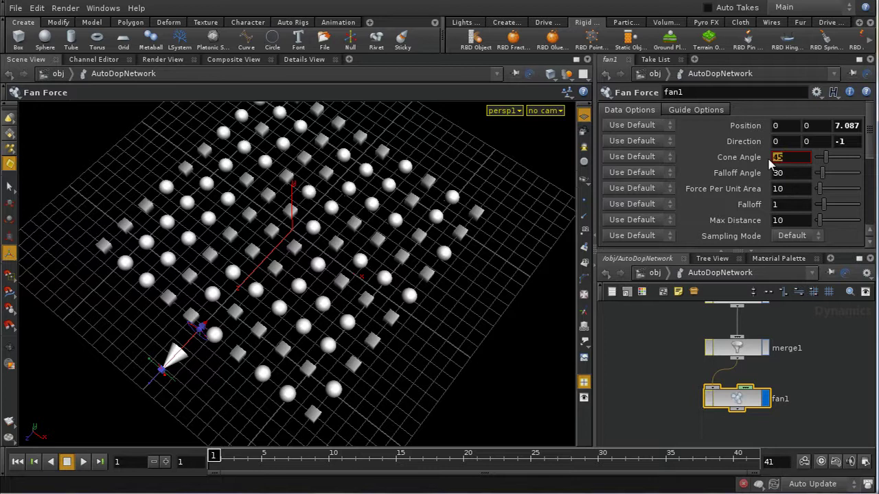
key(Return)
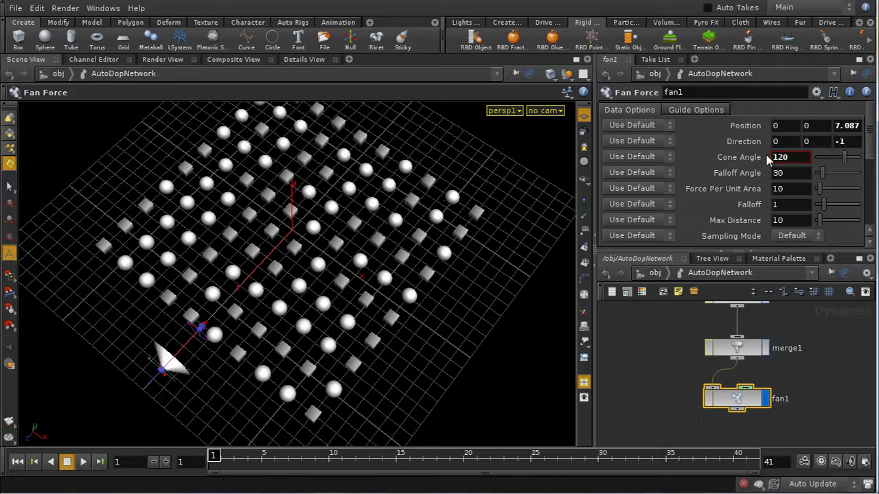
right_click(738, 163)
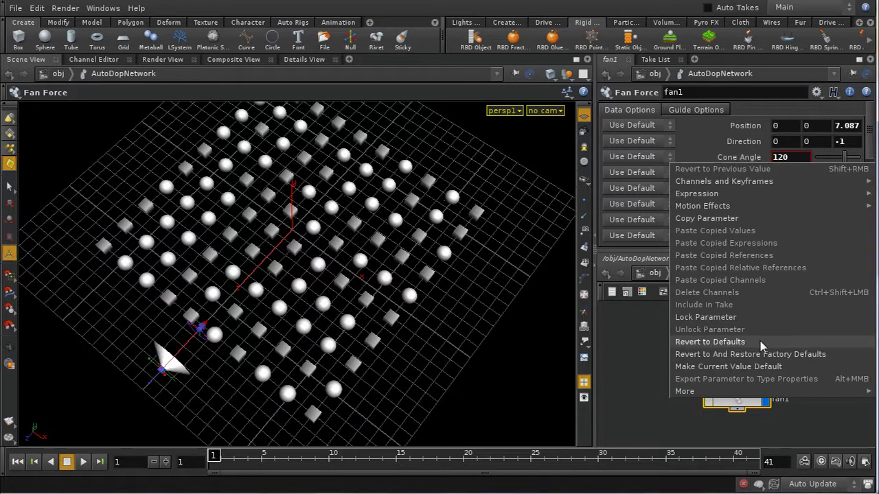
click(709, 342)
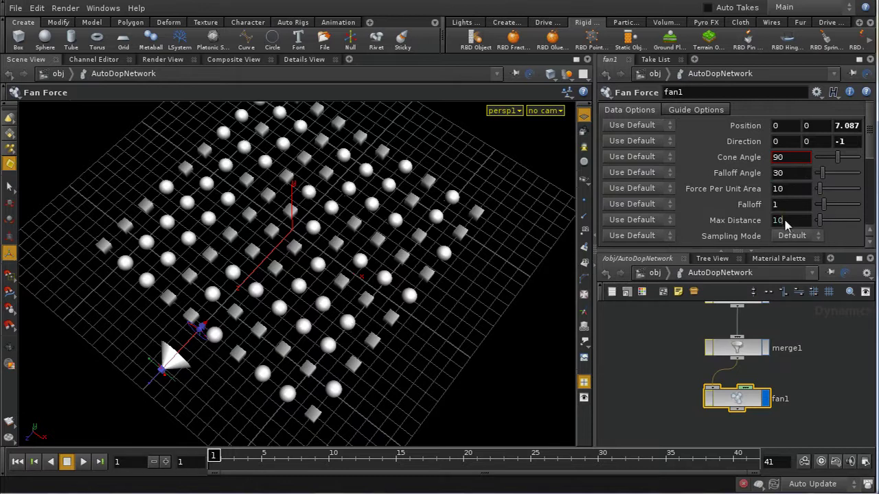
Step: Set fan1 Max Distance to 100 and Force Per Unit Area to 1000
key(Return)
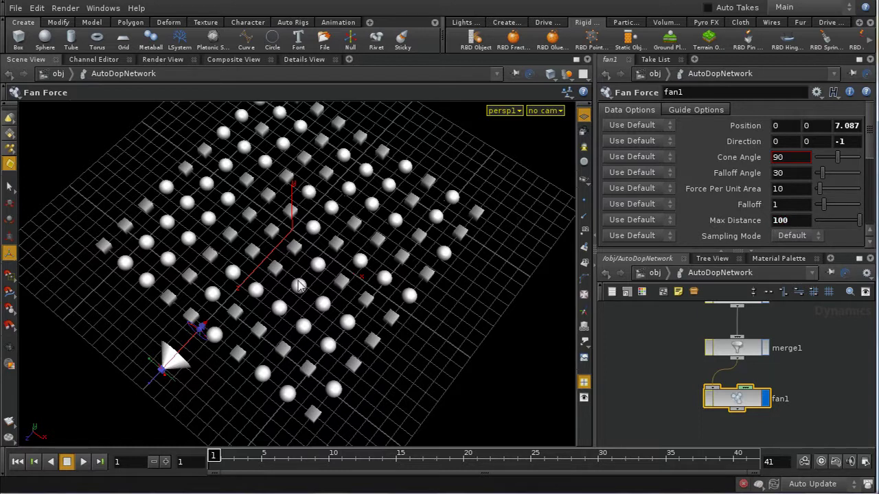
click(793, 193)
text(1000)
key(Return)
Step: Preview the fan scattering the objects, then rewind to frame 1
click(83, 462)
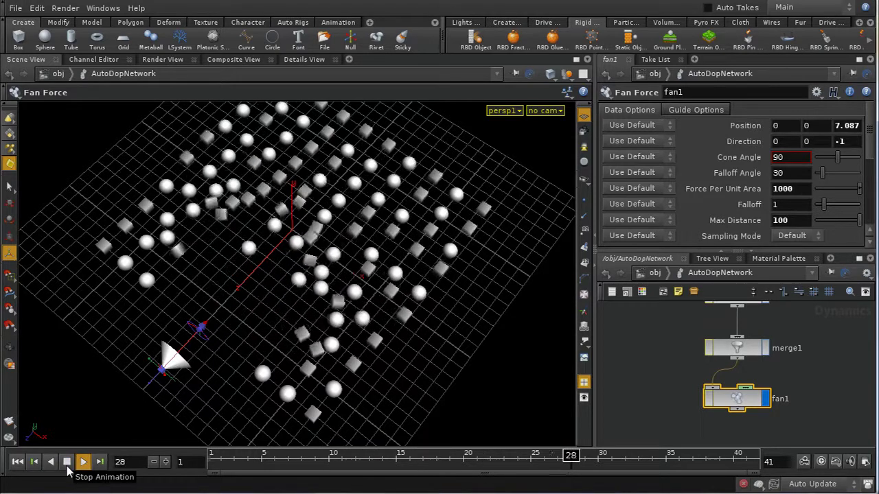
click(67, 466)
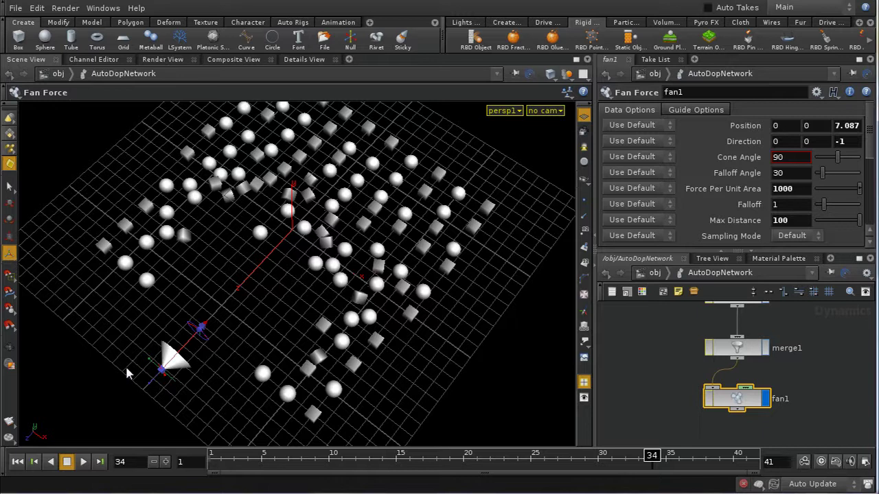
click(17, 462)
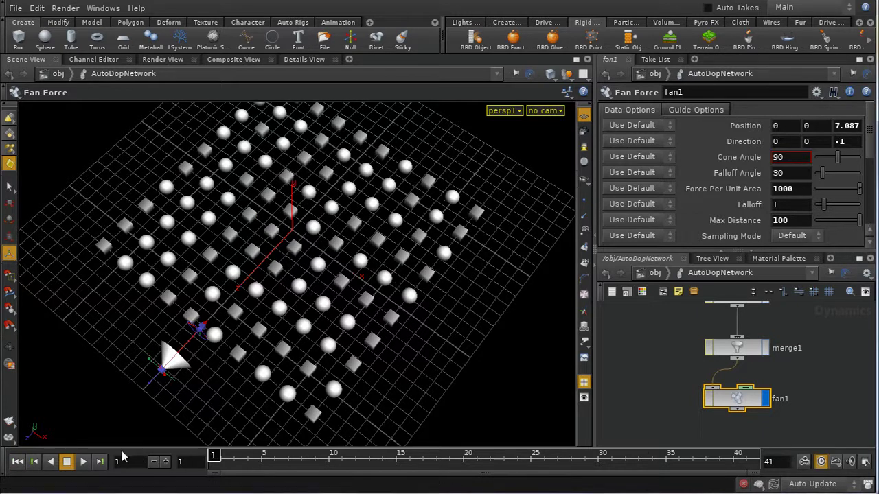
Step: Replay the fan simulation once more and rewind to frame 1
click(82, 462)
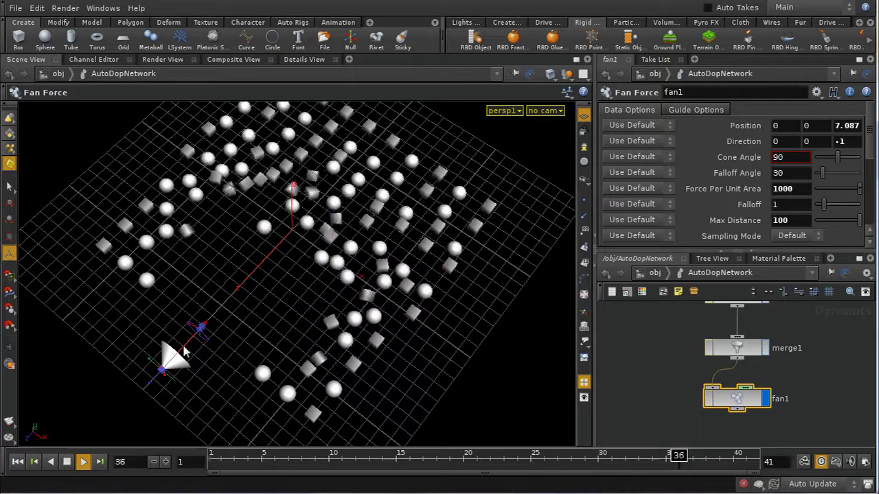
click(66, 462)
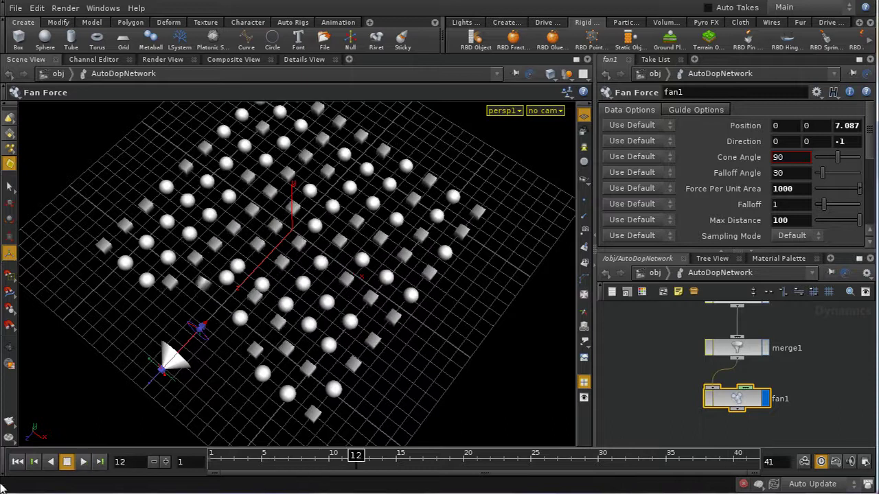
click(17, 461)
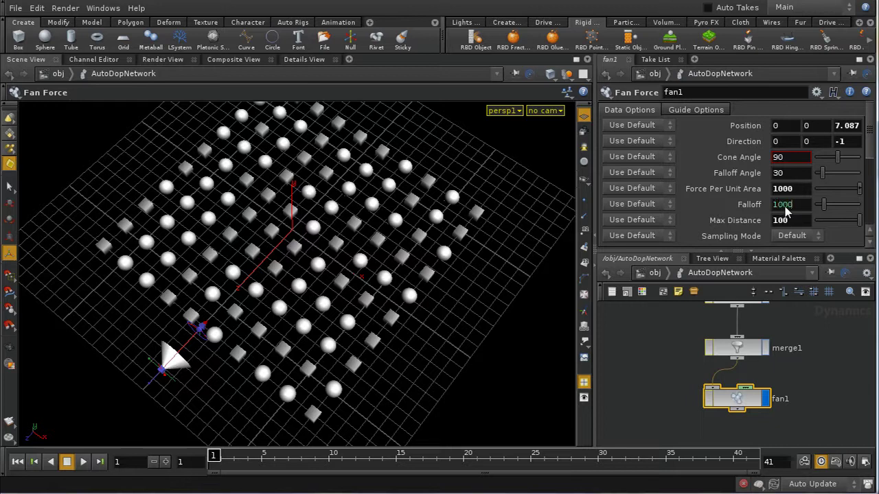
Step: Set fan1 Falloff to 1000 and replay the simulation to frame 12
key(Return)
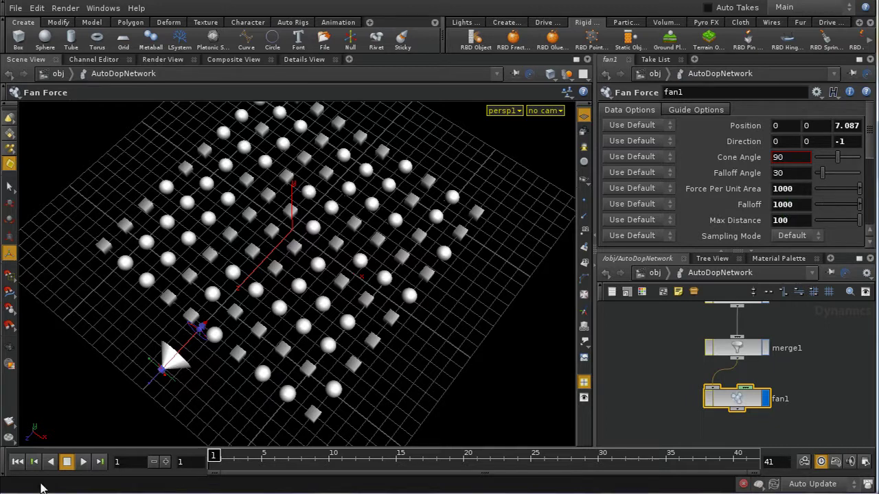
click(83, 461)
click(67, 461)
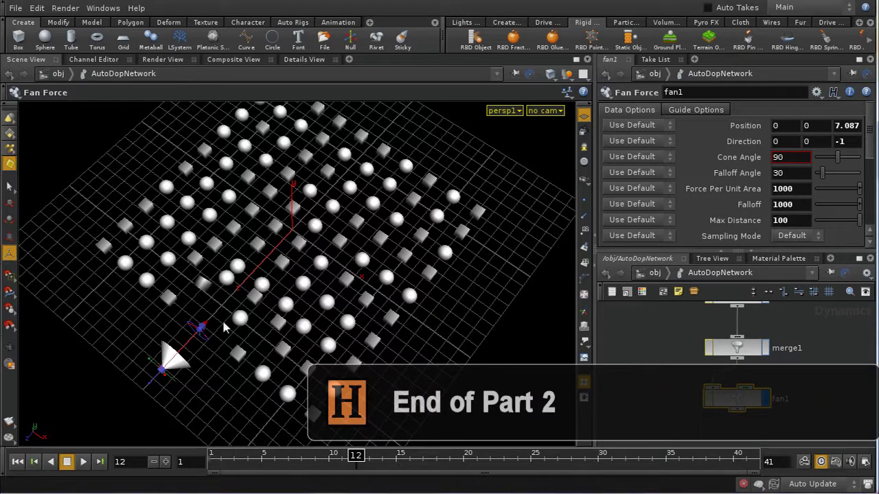
Step: Jump back to frame 1 so every sphere and box returns to its grid position
click(18, 462)
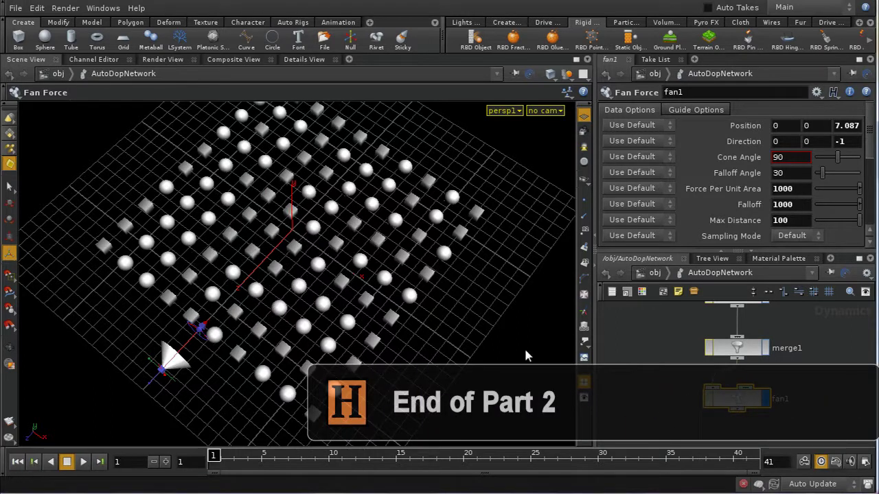